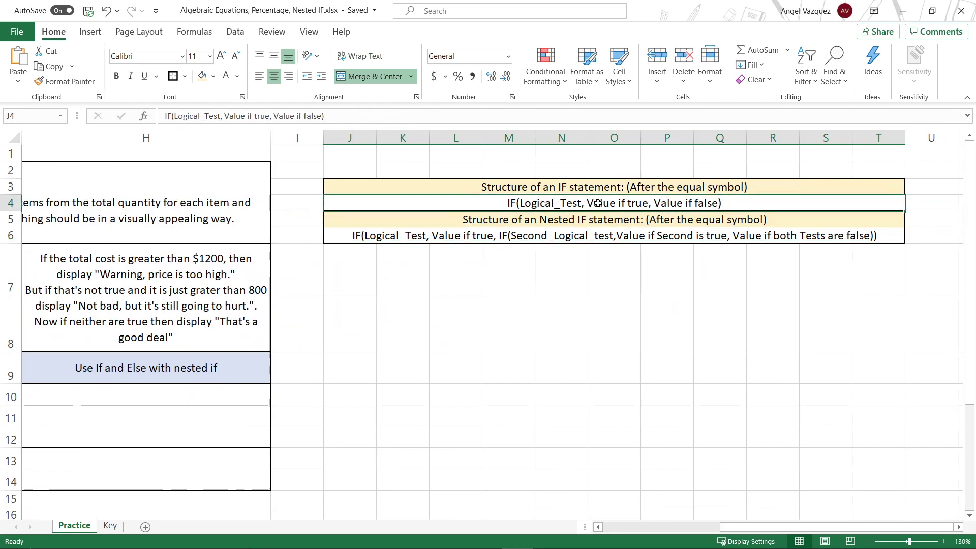
Step: Compare the IF and nested IF structures in J4 and J6, and examine the nested version's tests and value arguments
click(527, 234)
click(523, 202)
click(483, 237)
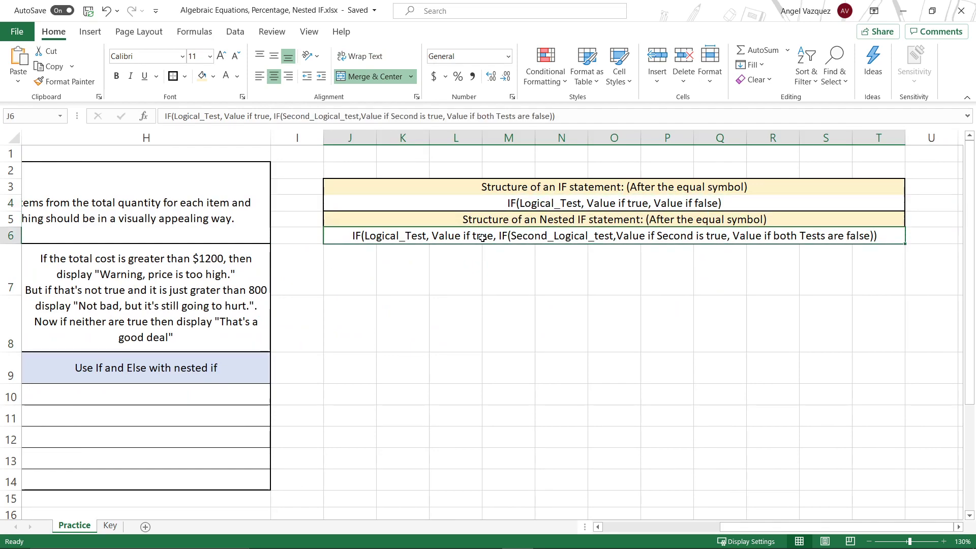
click(527, 207)
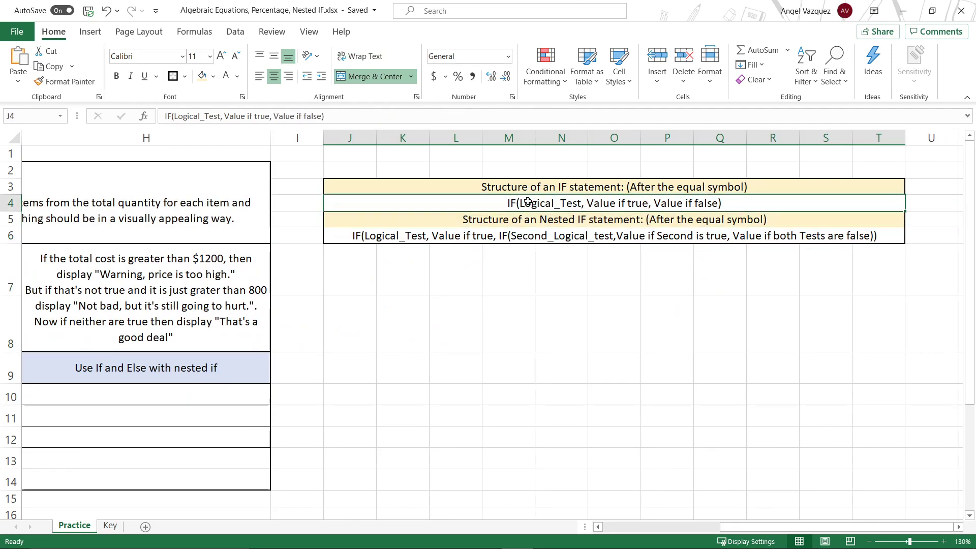
click(447, 238)
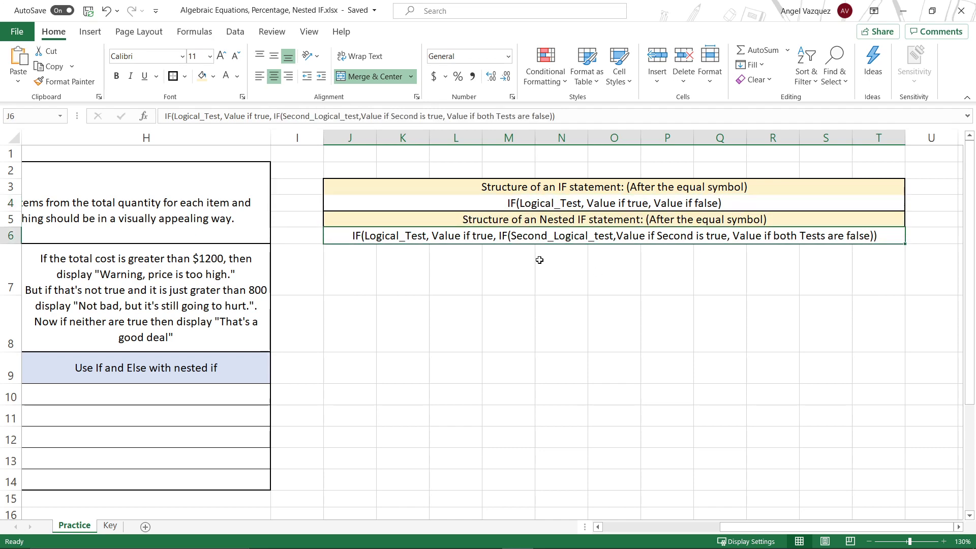
double_click(498, 237)
drag(497, 238, 874, 232)
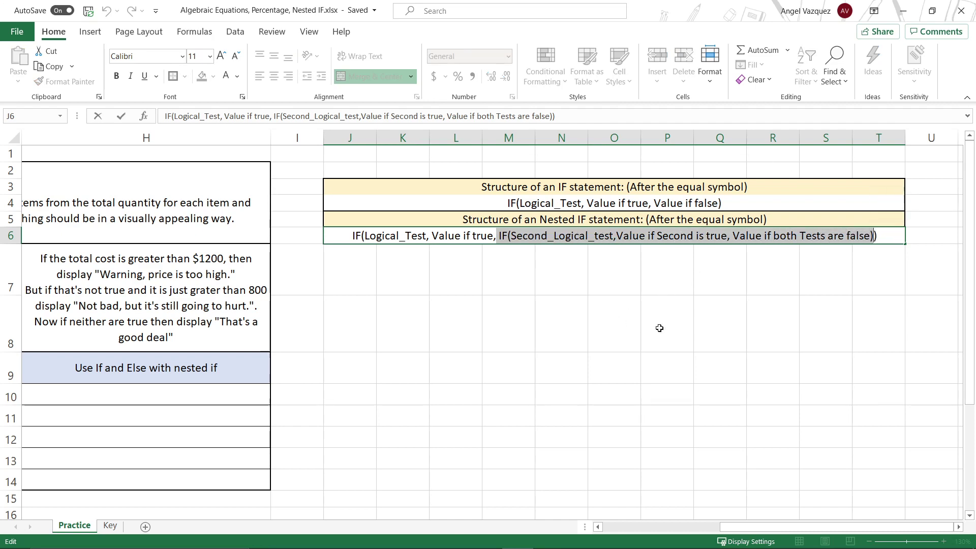
click(391, 235)
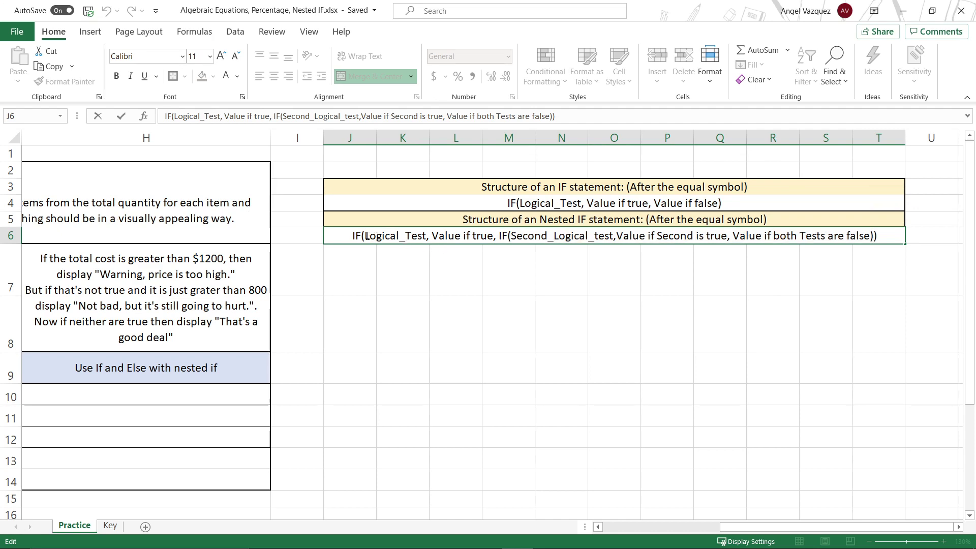
drag(367, 236, 495, 236)
click(434, 236)
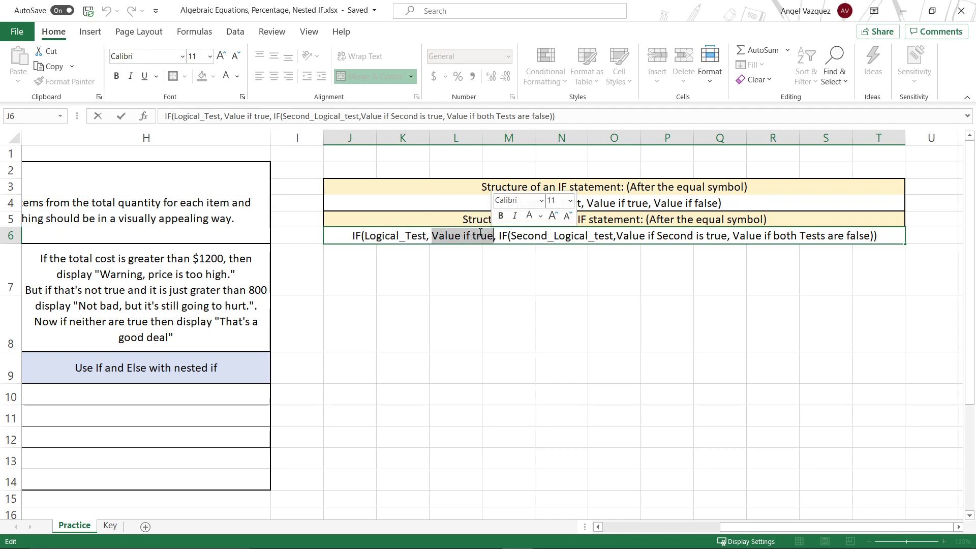
drag(432, 236, 572, 235)
click(522, 236)
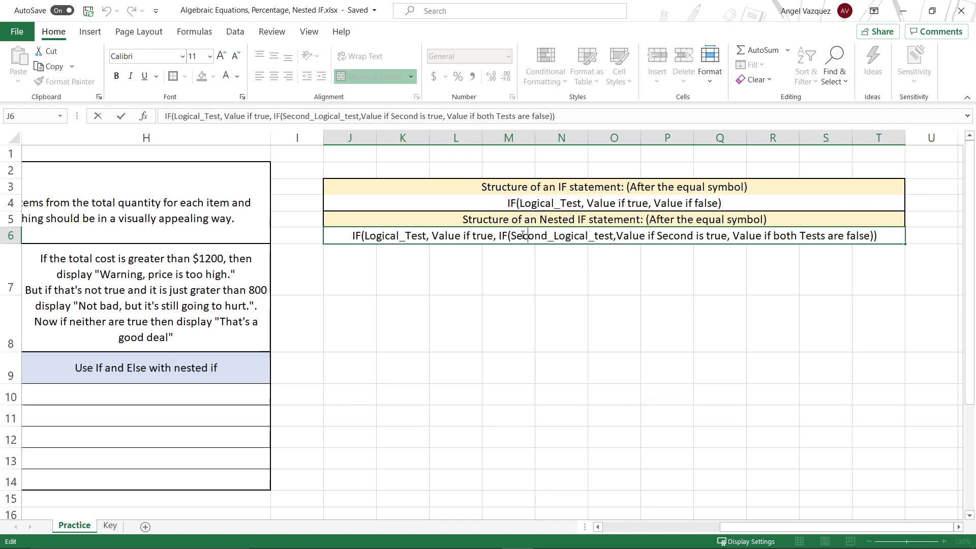
drag(511, 235, 592, 239)
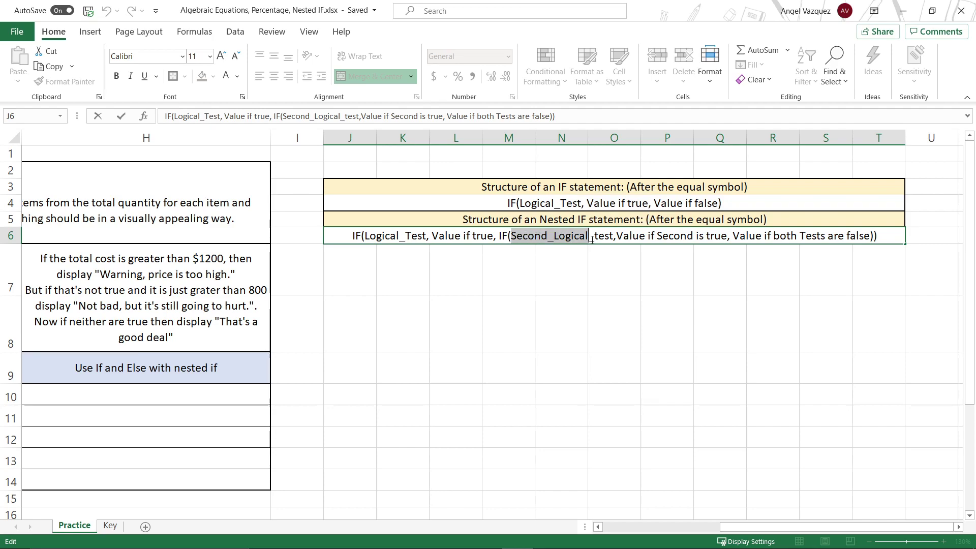
Step: Review the exercise table, and examine the logical test, value-if-true and value-if-false arguments of the basic IF structure in J4
drag(796, 528, 678, 529)
click(612, 396)
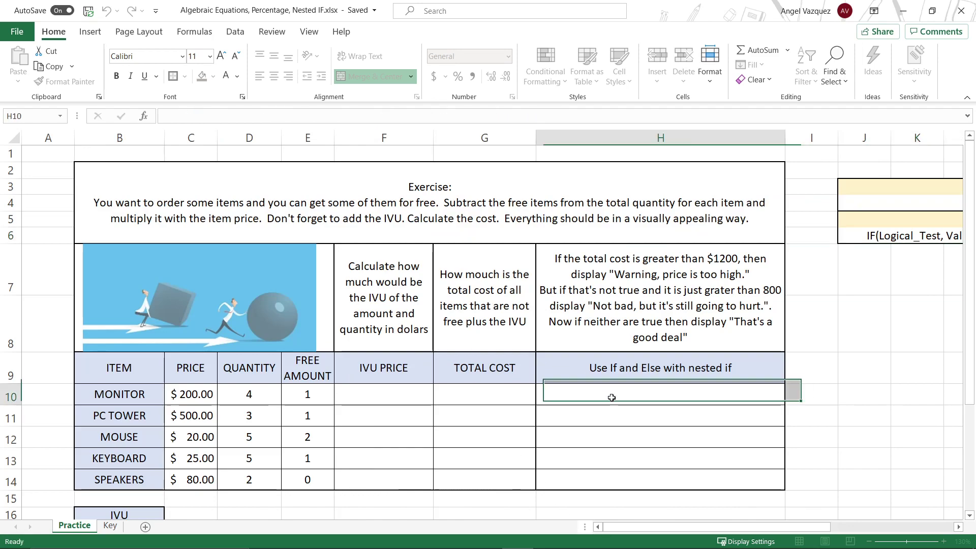
scroll(514, 369, down, 1)
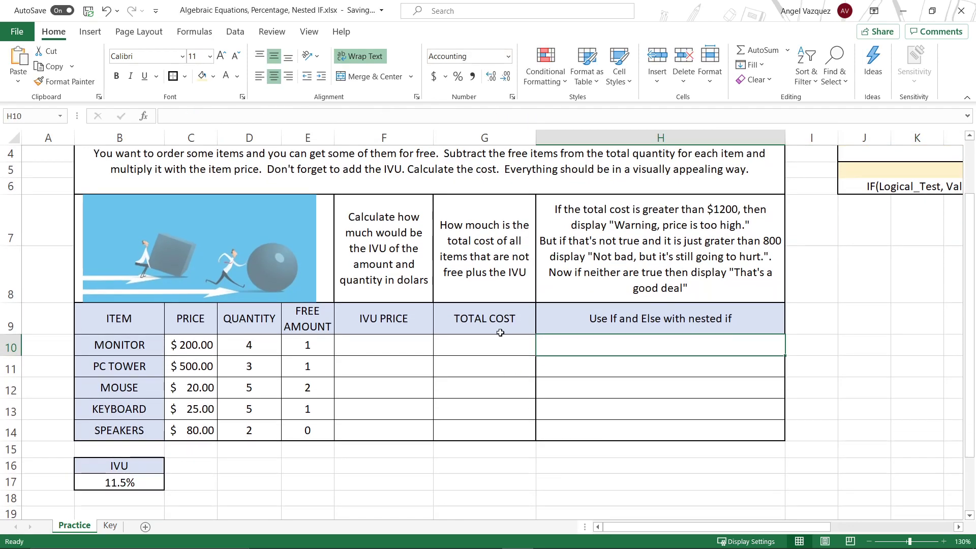
scroll(732, 307, up, 1)
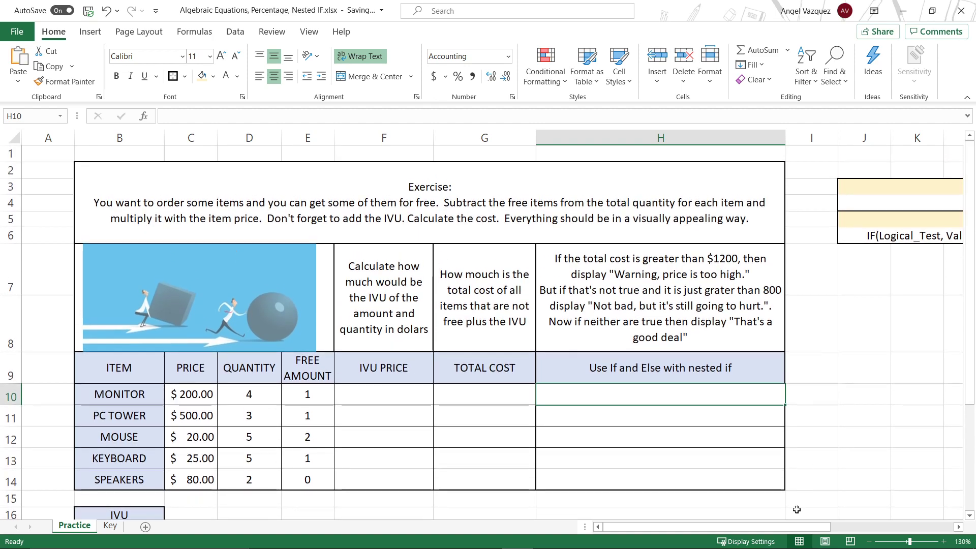
scroll(734, 254, right, 3)
click(734, 207)
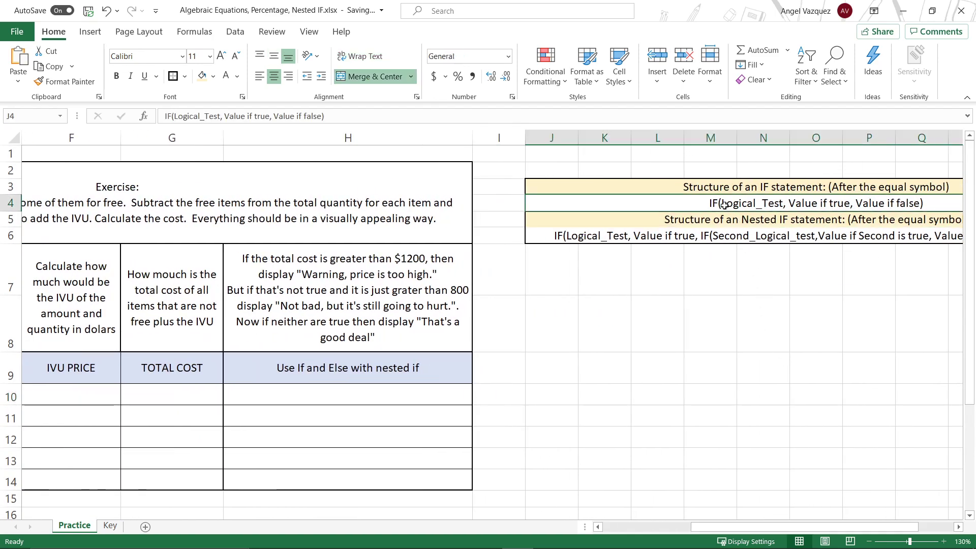
double_click(752, 204)
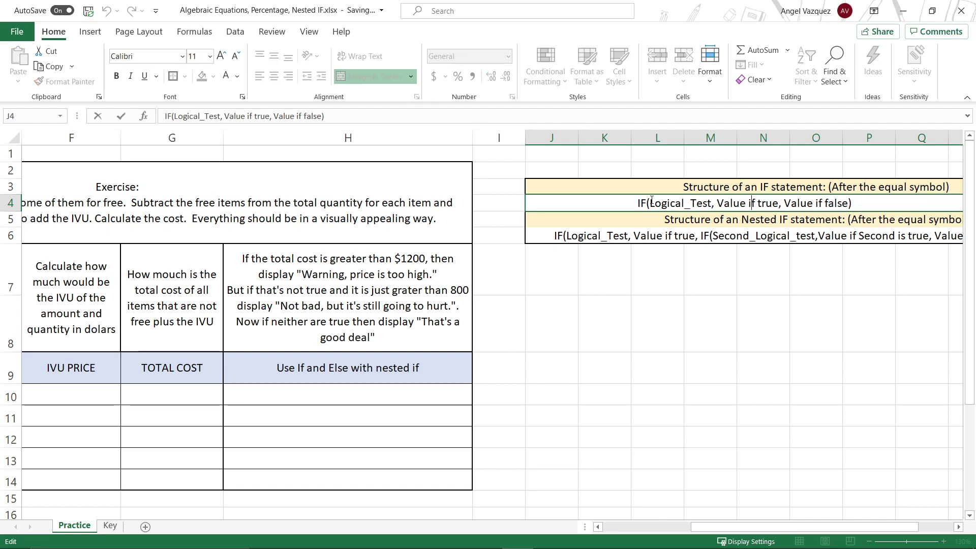
drag(651, 201, 712, 203)
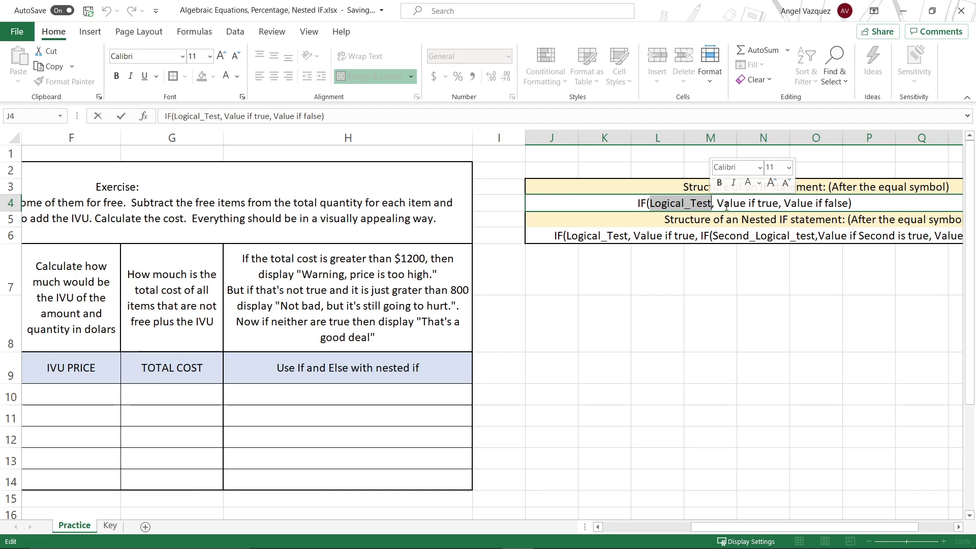
drag(718, 203, 779, 203)
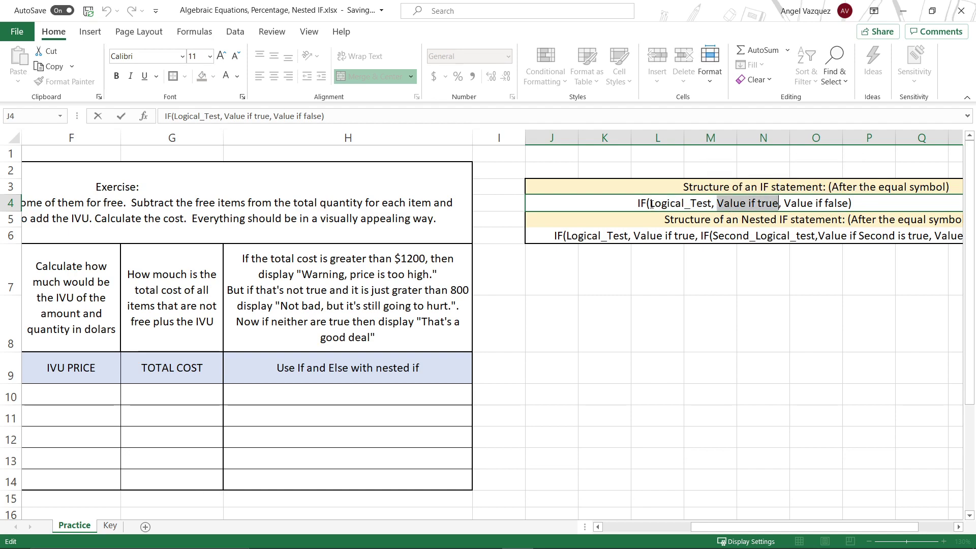
drag(651, 204, 712, 203)
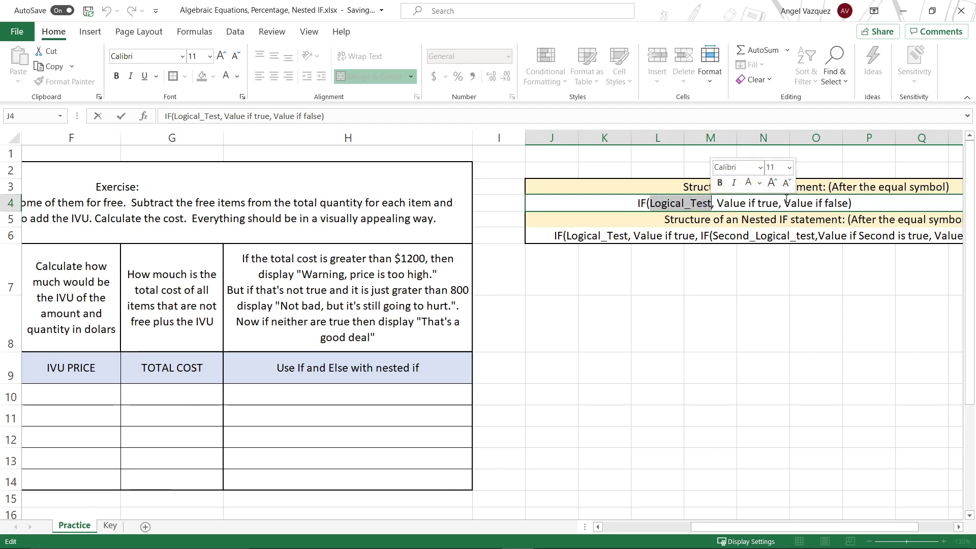
drag(784, 204, 850, 203)
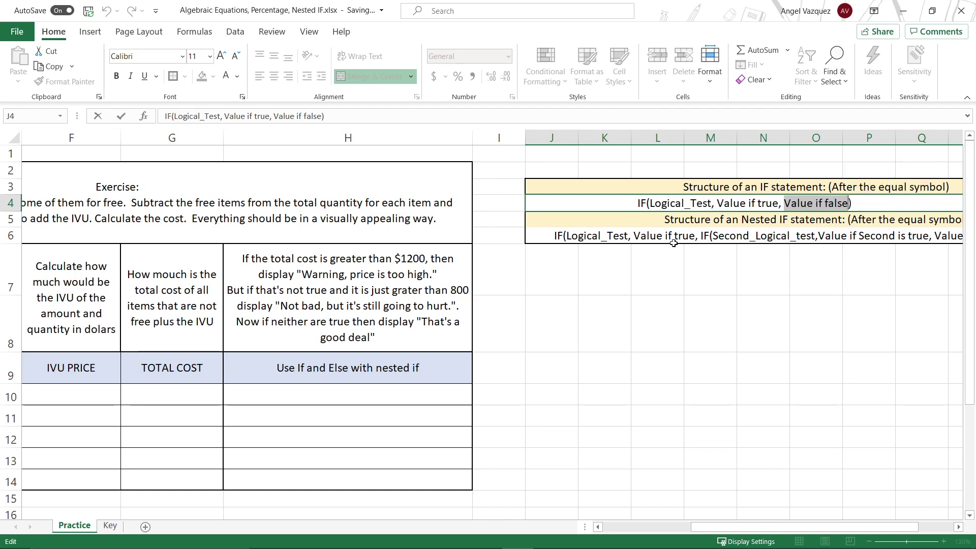
drag(789, 204, 849, 204)
click(568, 237)
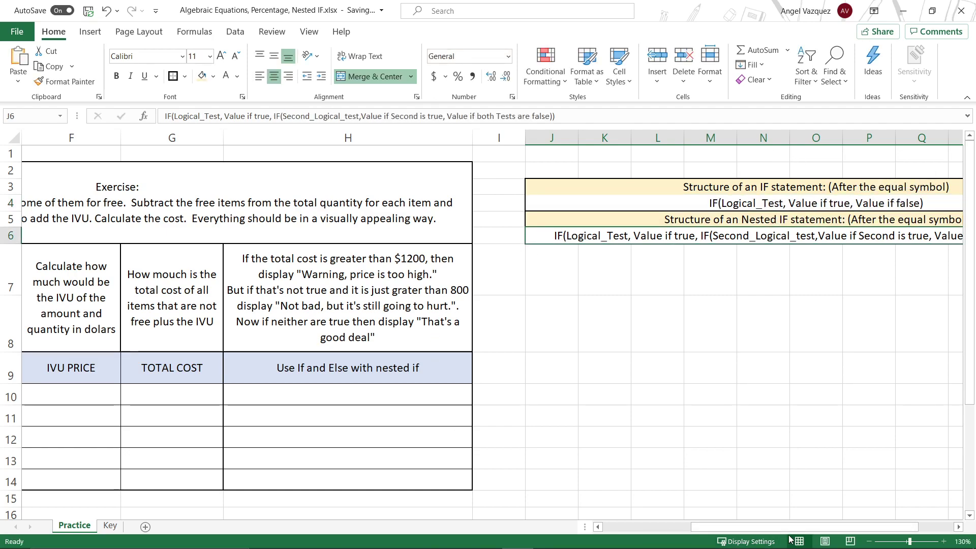
Step: Review the exercise's item table and the IVU rate in B17
drag(811, 529, 620, 529)
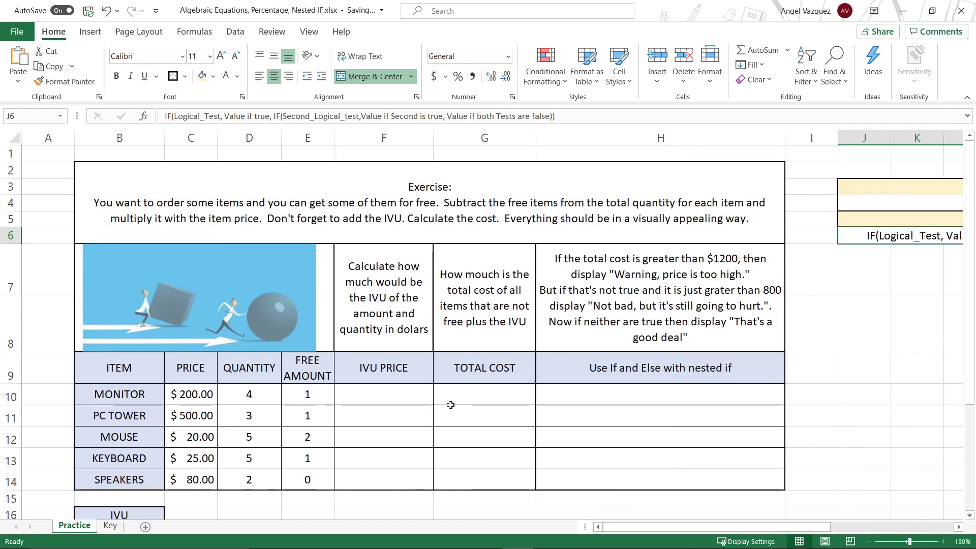
scroll(449, 402, down, 1)
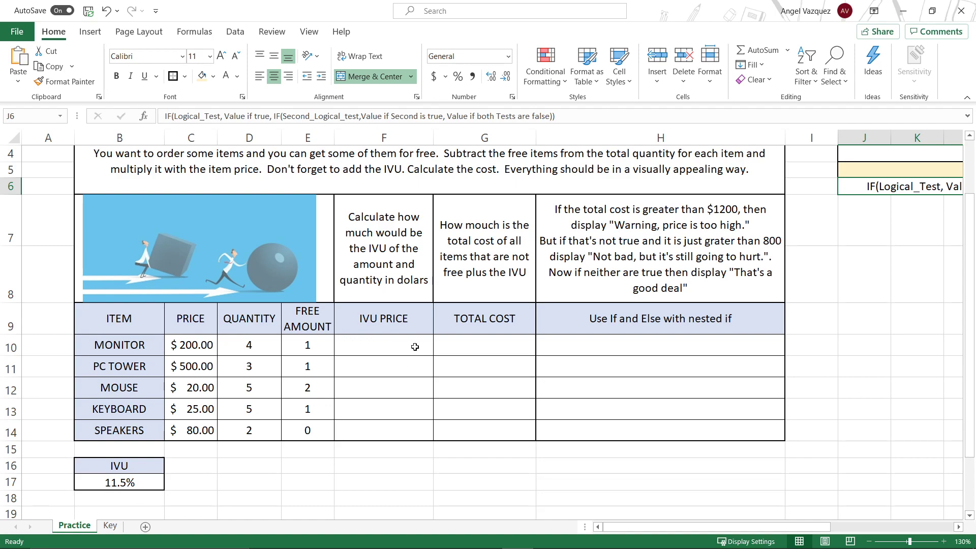
click(133, 484)
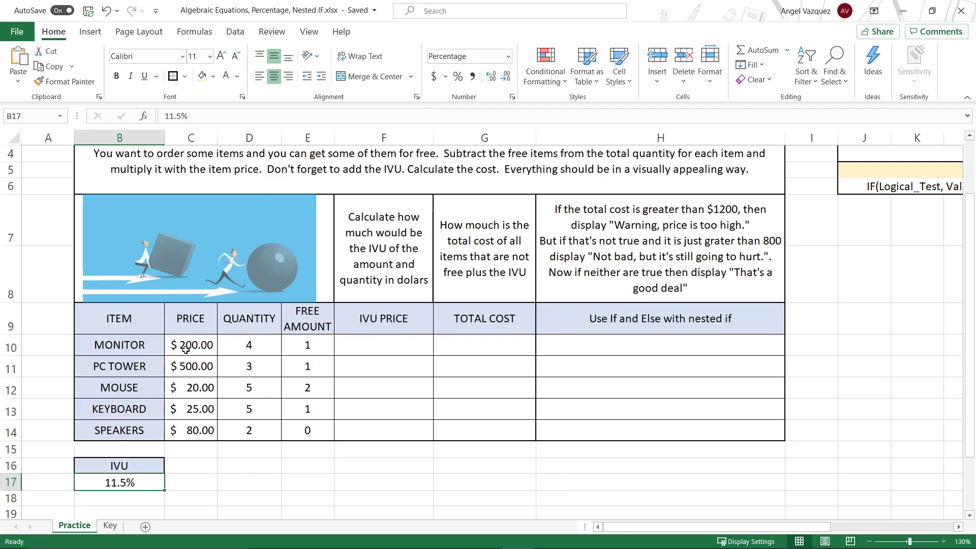
scroll(356, 407, down, 1)
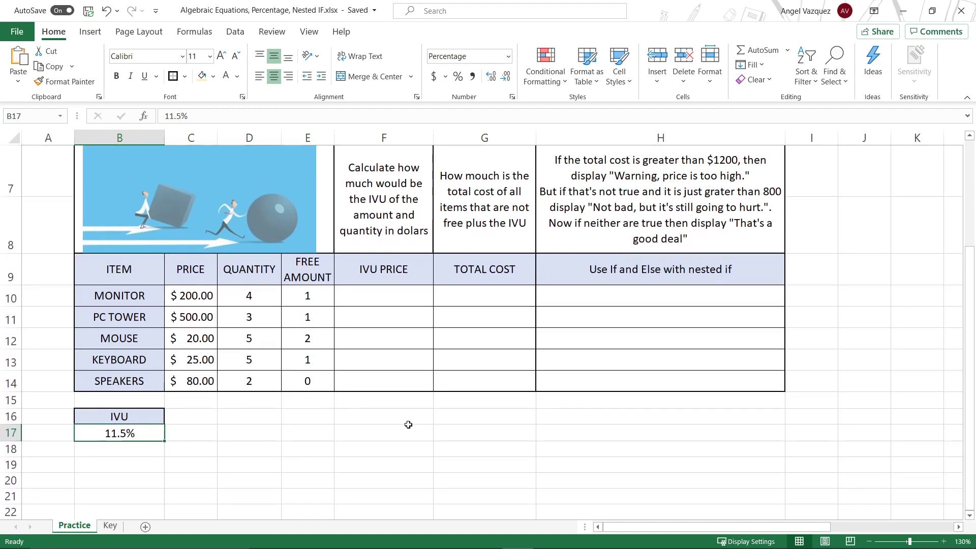
click(393, 415)
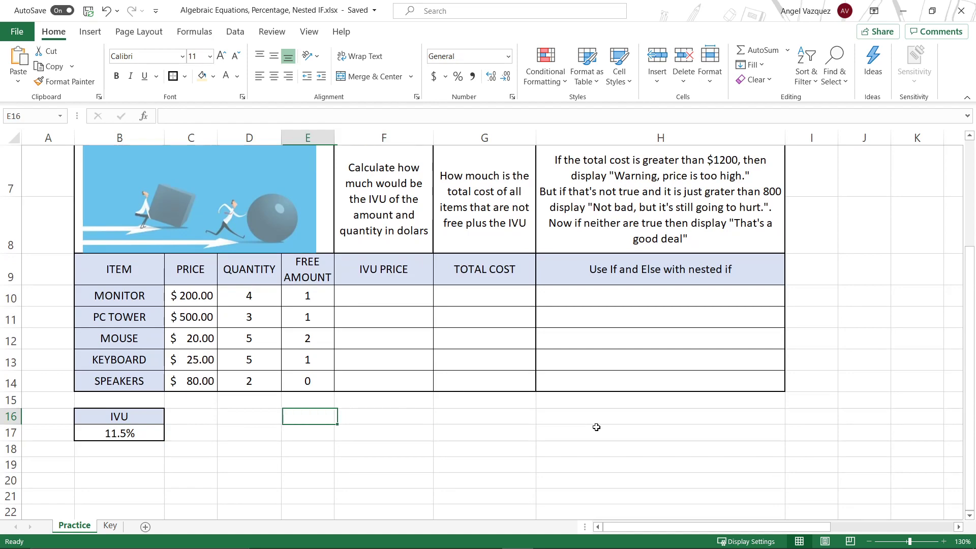
key(Left)
key(Left)
key(Left)
key(Left)
key(Down)
key(Up)
key(Up)
key(Up)
key(Right)
key(Up)
key(Up)
key(Up)
key(Up)
key(Up)
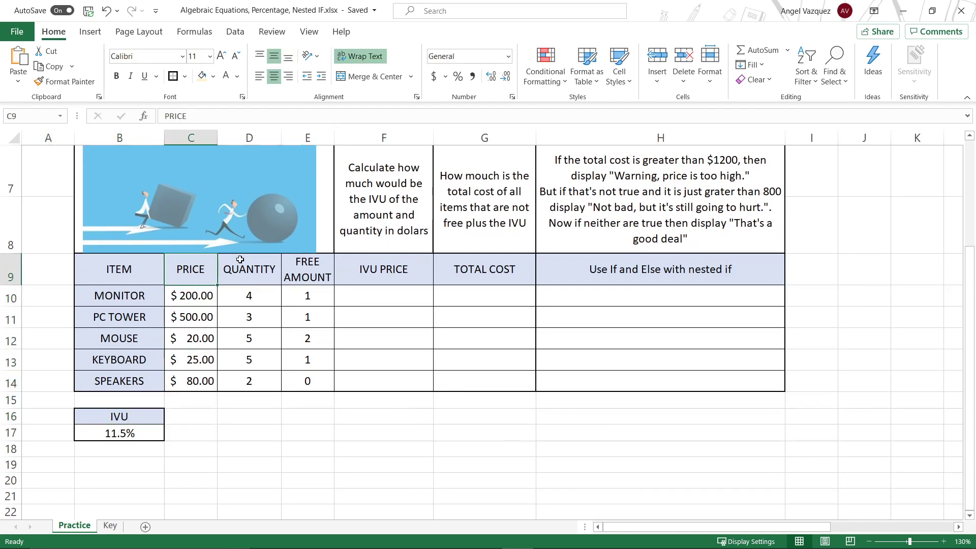
click(201, 291)
click(383, 433)
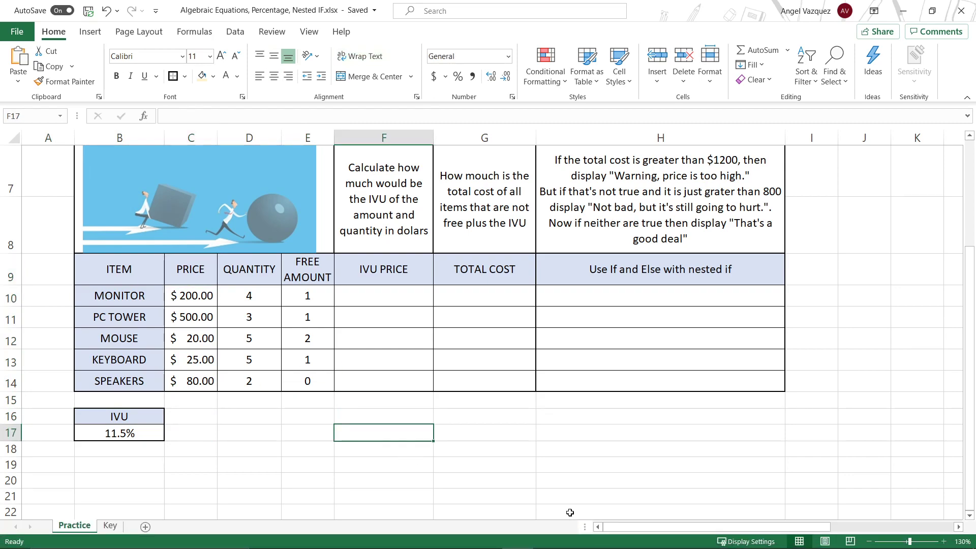
Step: Calculate the monitor's IVU price in F10 with the formula =C10*B17
click(347, 301)
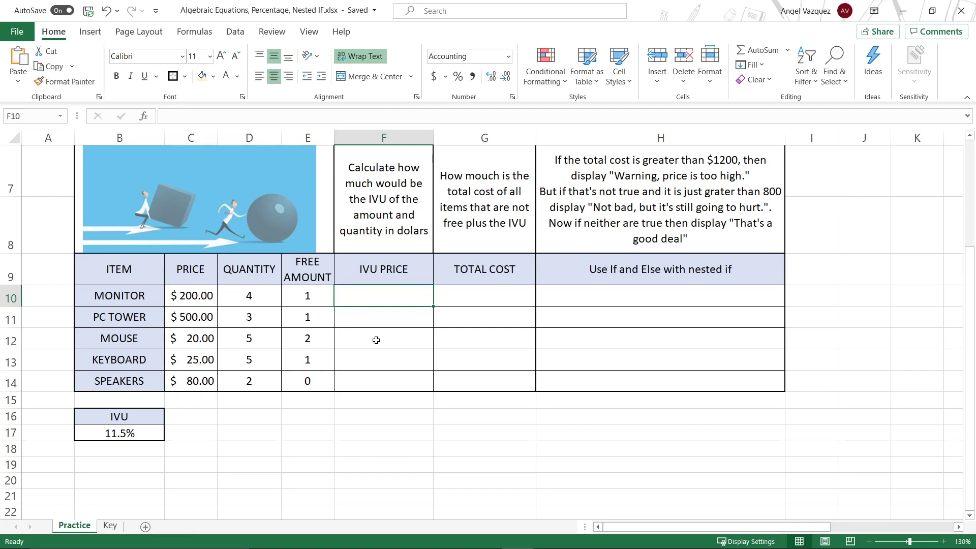
text(=)
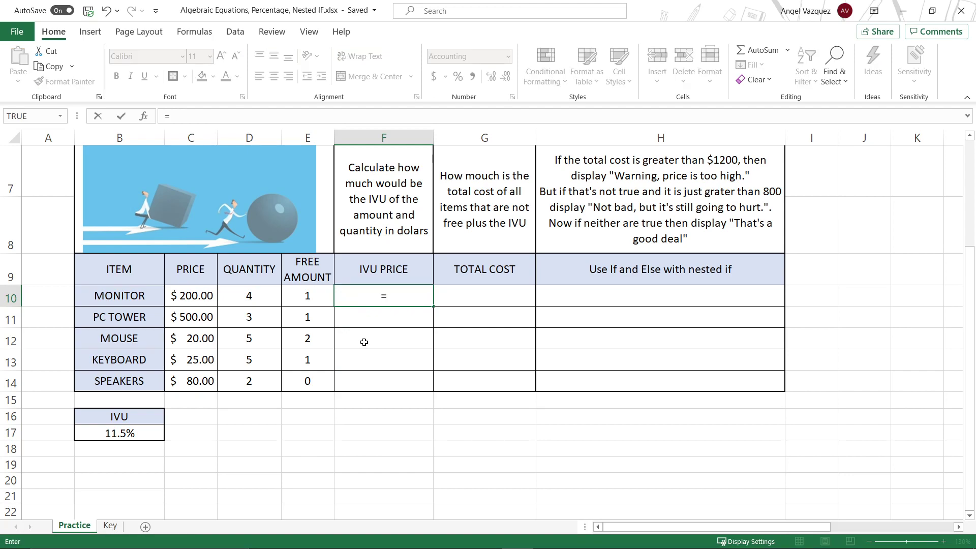
click(206, 299)
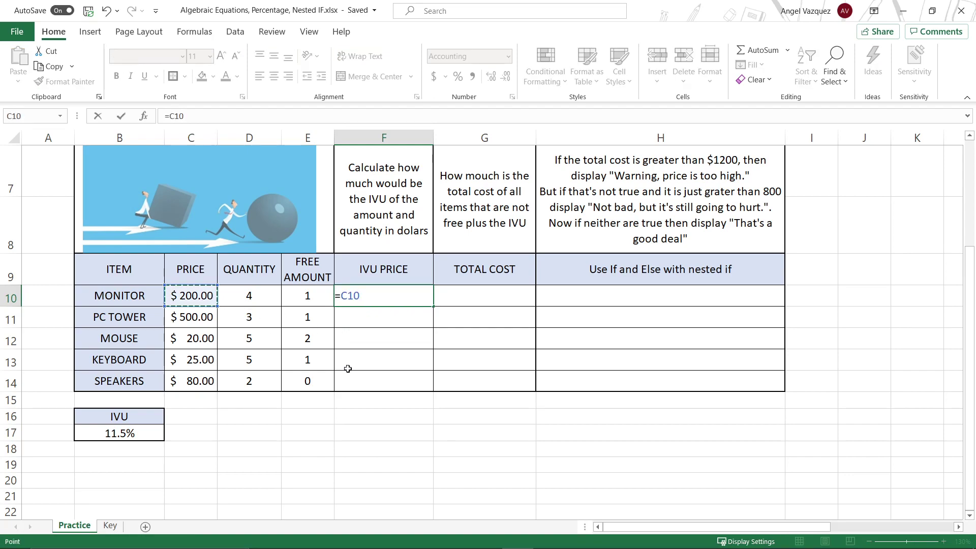
text(*)
click(118, 436)
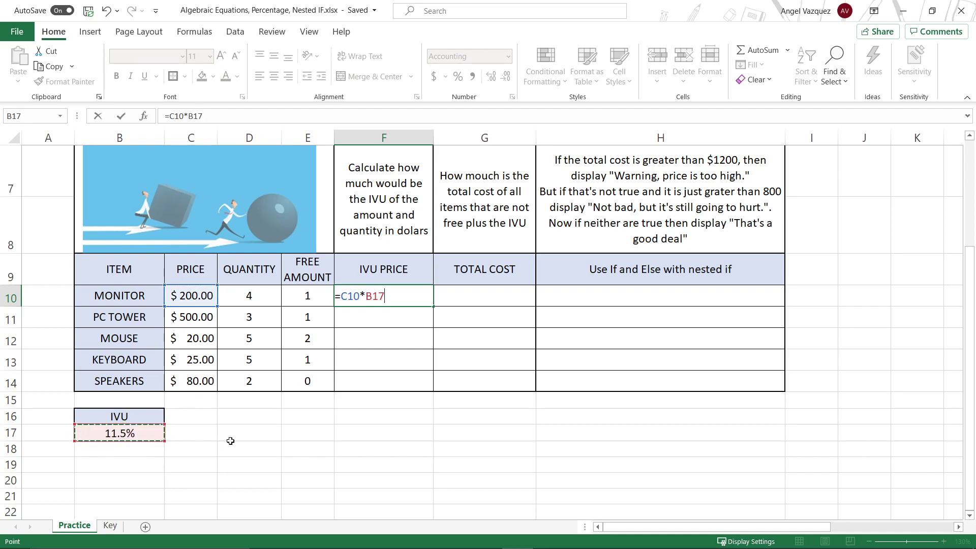
key(Return)
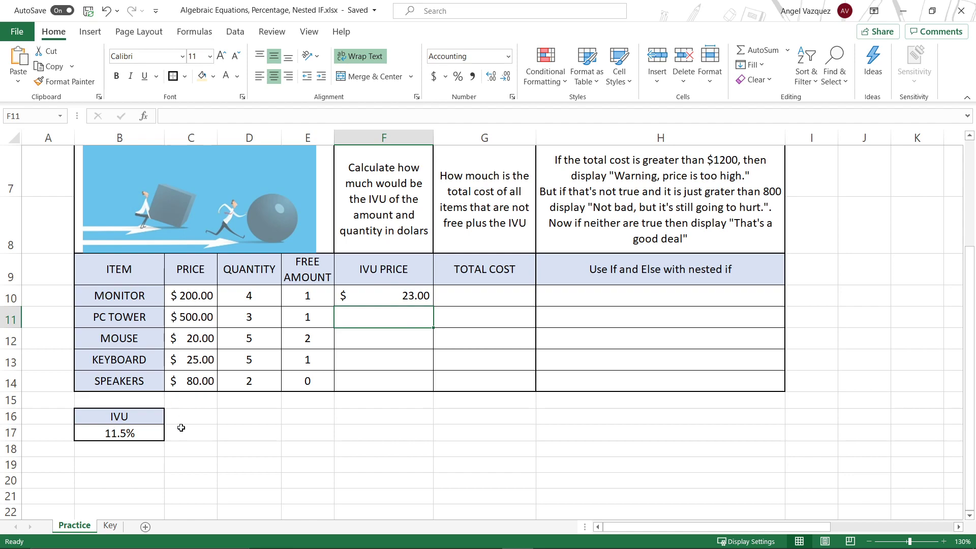
Step: Examine the monitor's IVU price formula in F10 against its price, its quantity and the IVU rate in B17
click(479, 298)
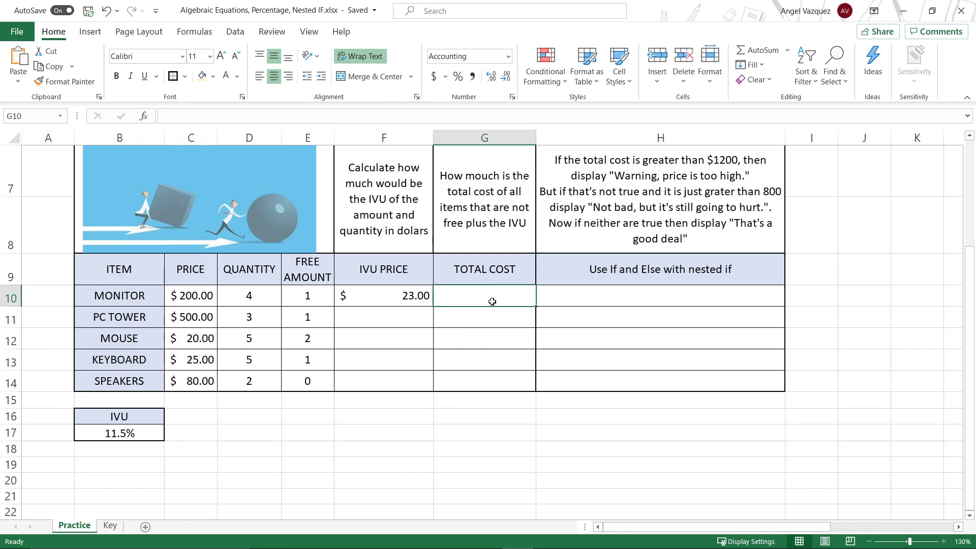
click(362, 293)
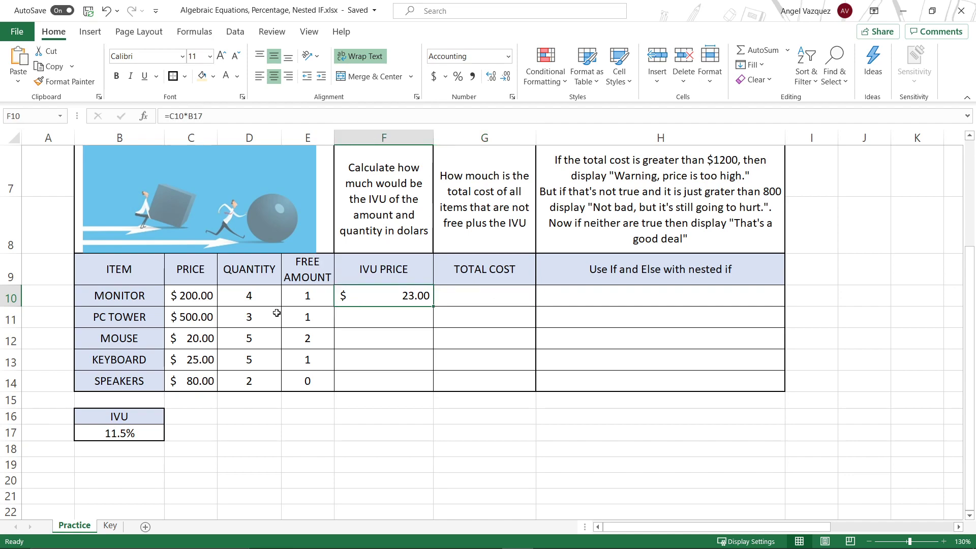
click(255, 300)
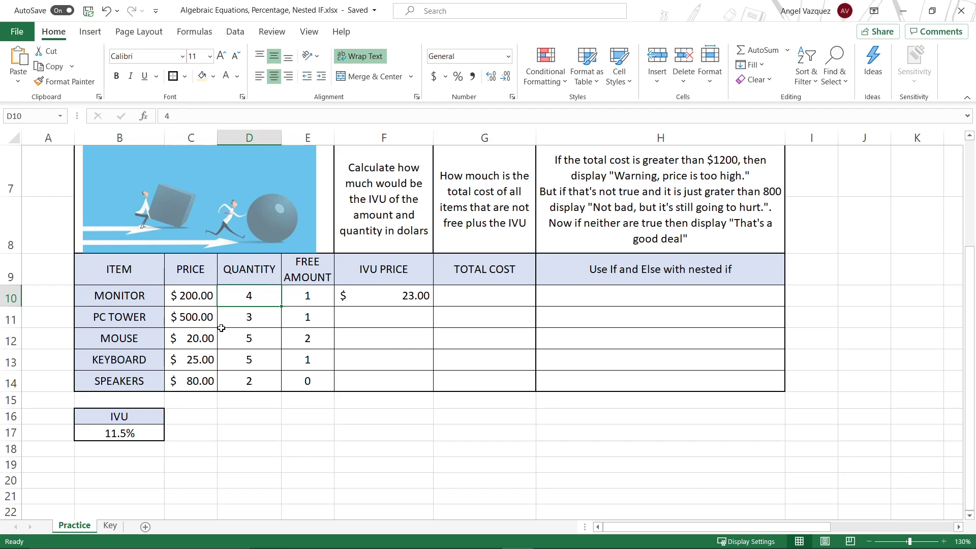
click(173, 292)
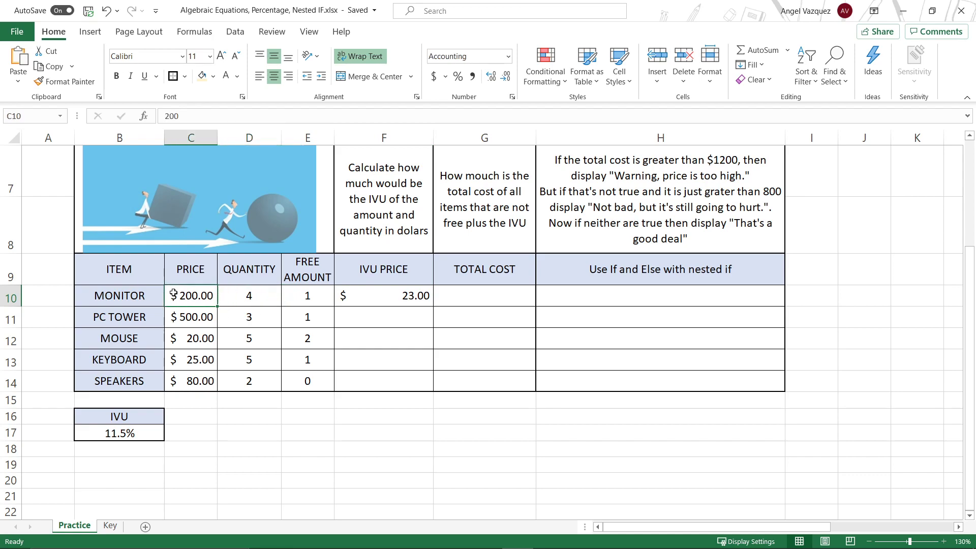
click(175, 276)
click(236, 273)
click(248, 295)
click(213, 298)
click(219, 298)
click(214, 298)
click(117, 434)
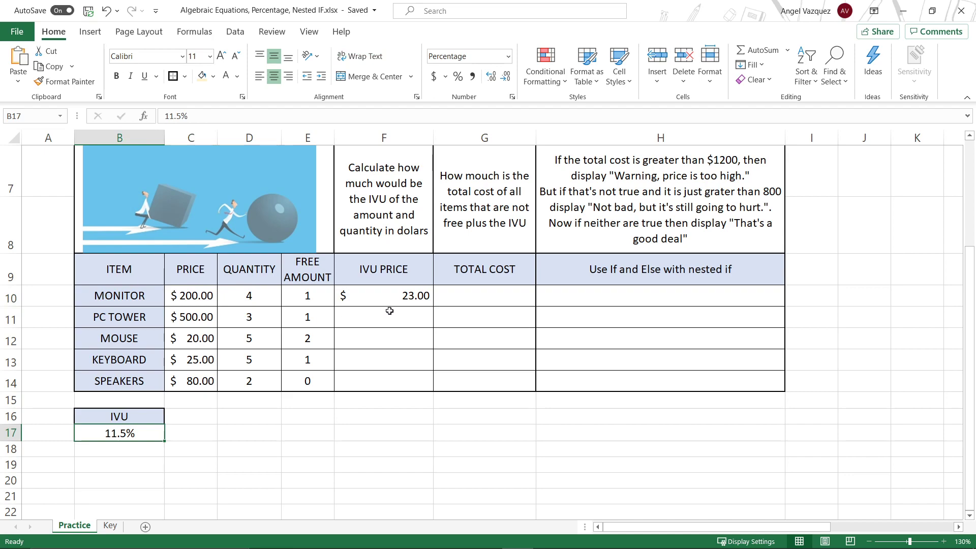
Step: Clear the formula from the monitor's IVU price cell F10
click(404, 299)
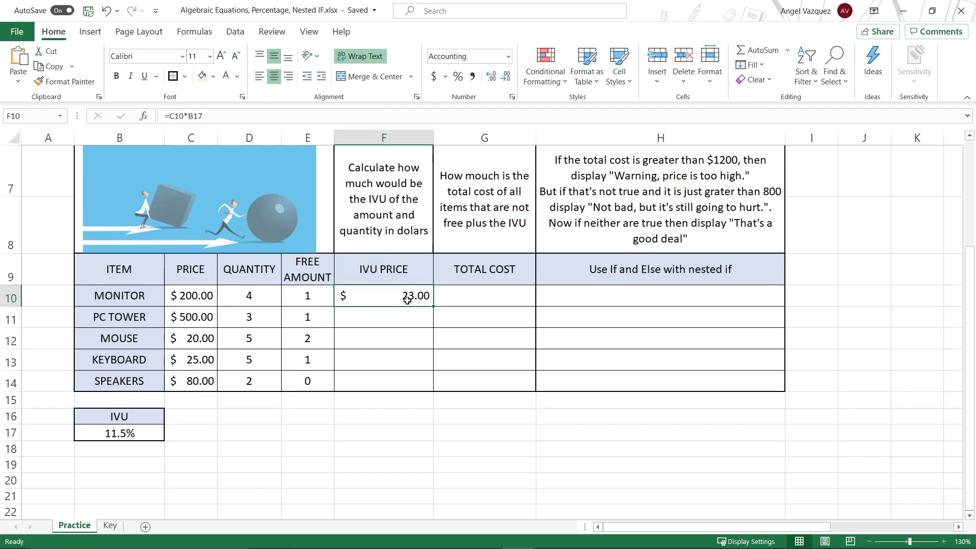
double_click(407, 300)
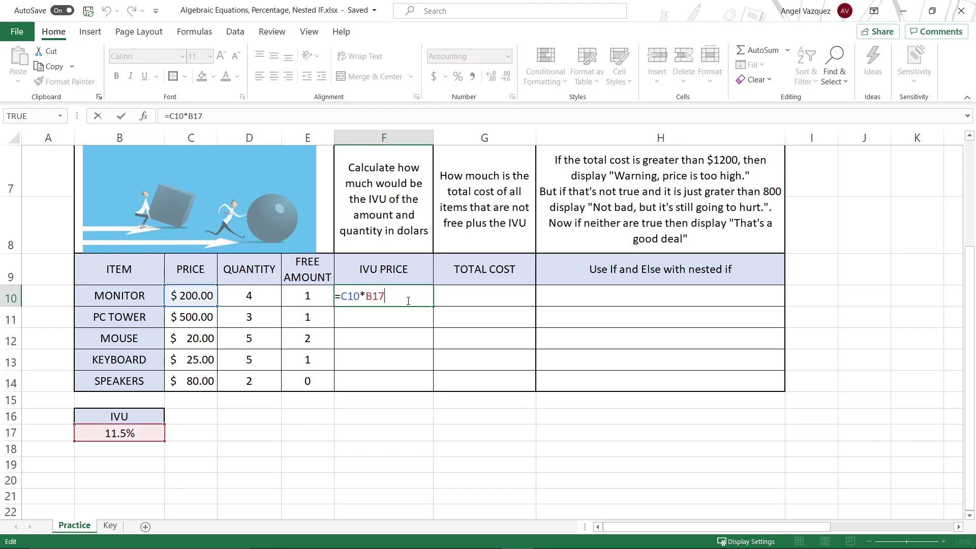
key(BackSpace)
key(BackSpace)
key(BackSpace)
key(BackSpace)
key(BackSpace)
key(BackSpace)
key(BackSpace)
key(BackSpace)
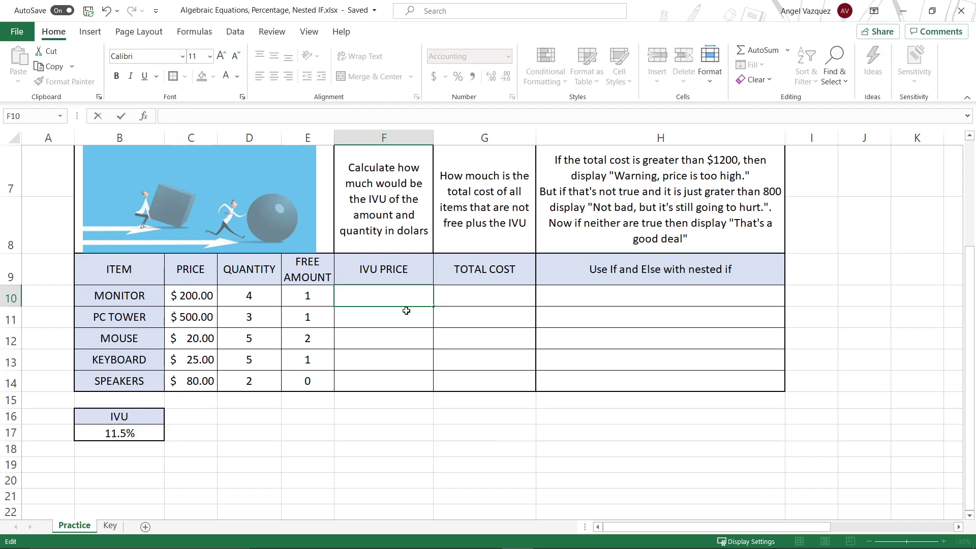
click(402, 345)
Step: Review the exercise instructions alongside the monitor's free amount, IVU price and total cost cells
scroll(362, 284, up, 2)
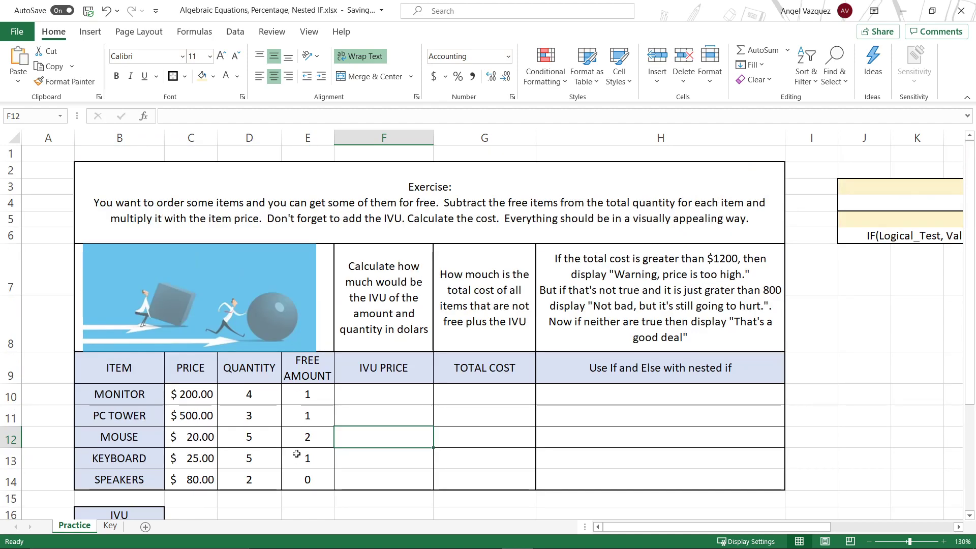
click(308, 399)
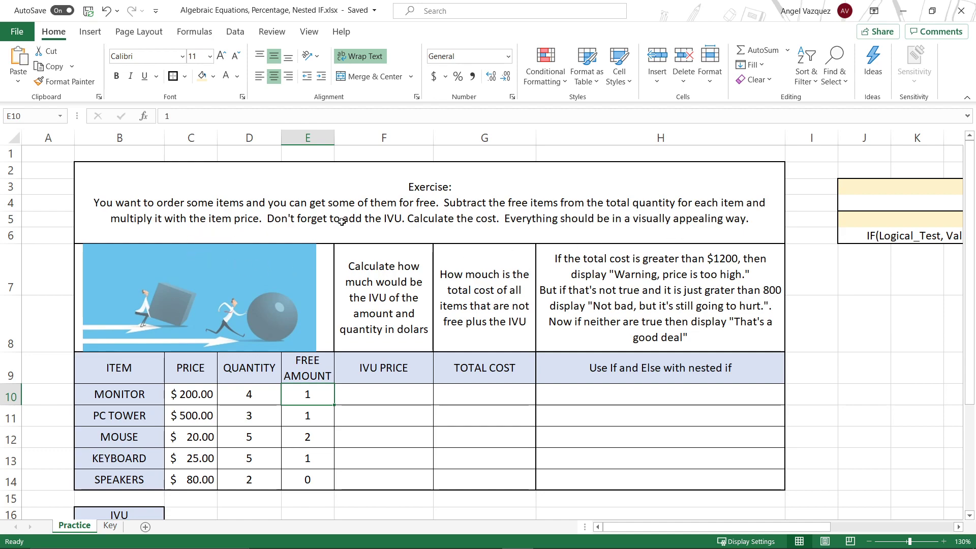
click(468, 396)
click(385, 394)
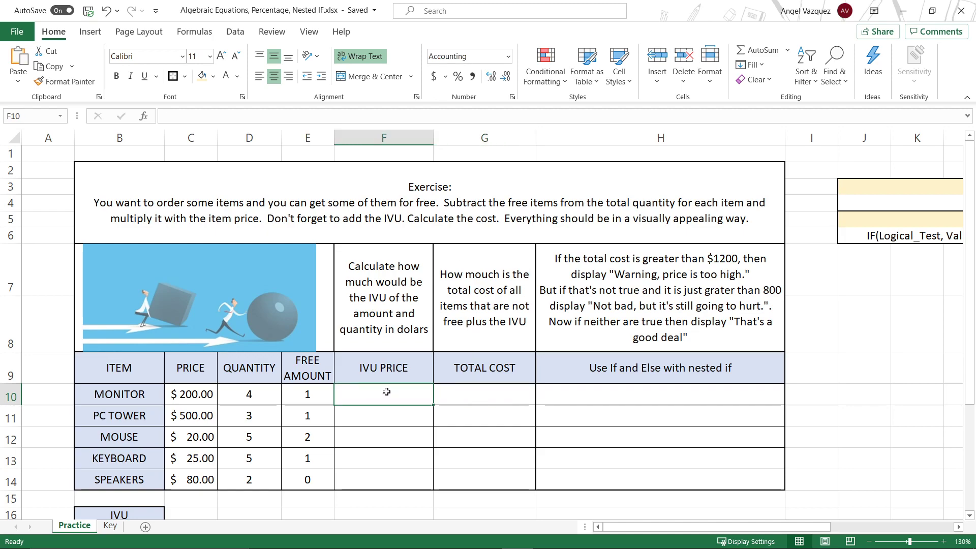
click(428, 228)
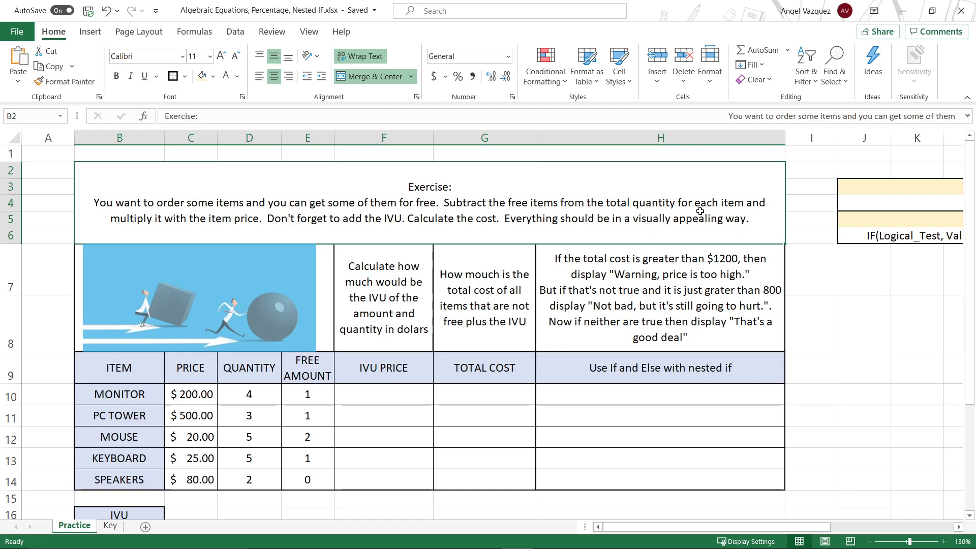
scroll(700, 211, down, 1)
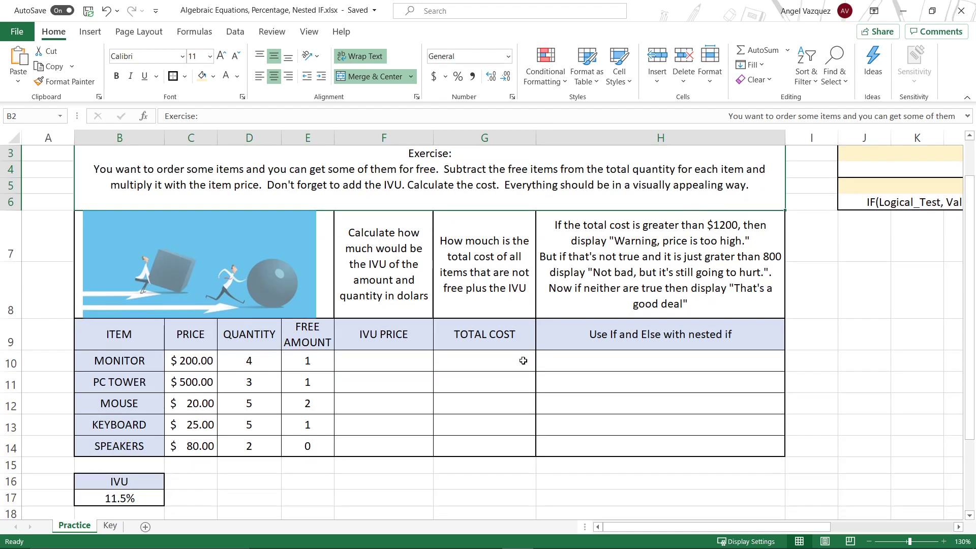
Step: Try the value 150 as the monitor's IVU price in F10 and delete it
click(413, 366)
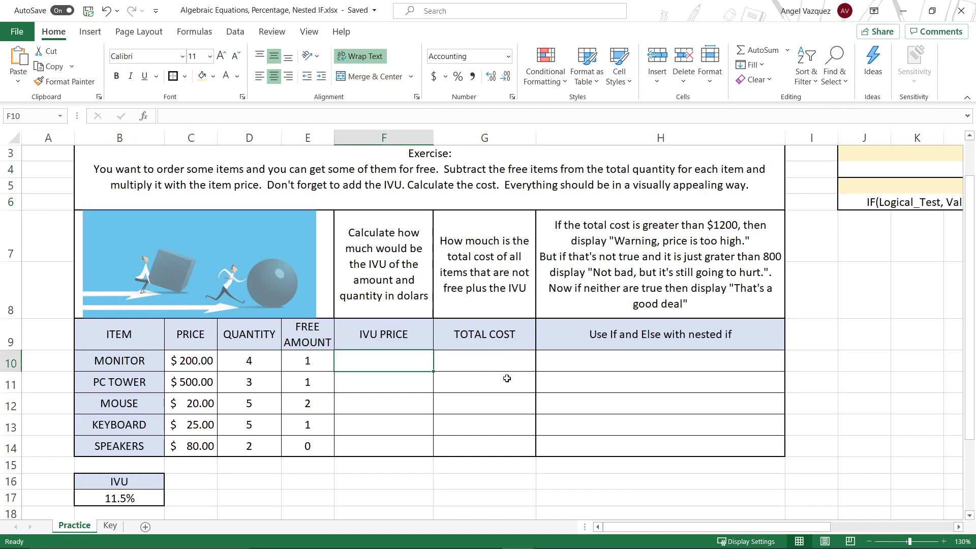
text(150)
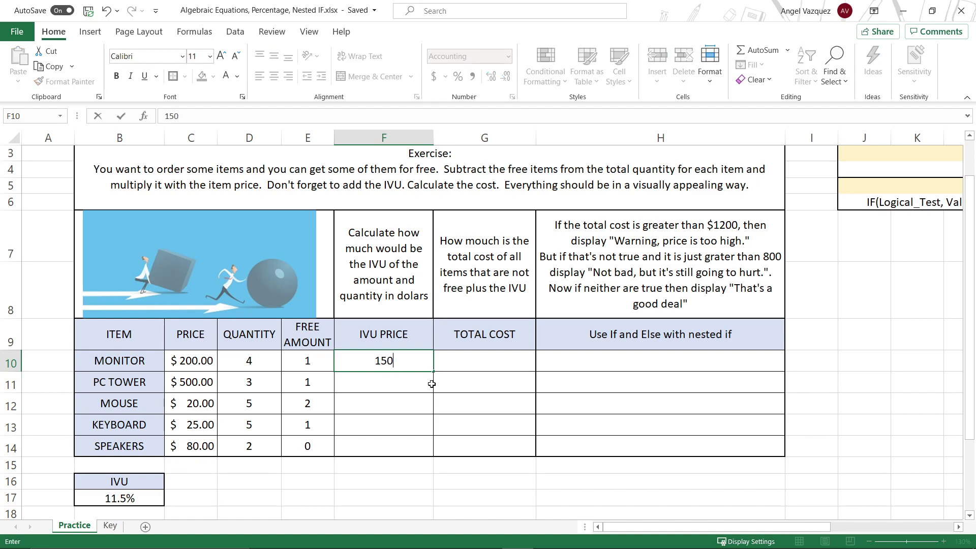
key(ctrl+Return)
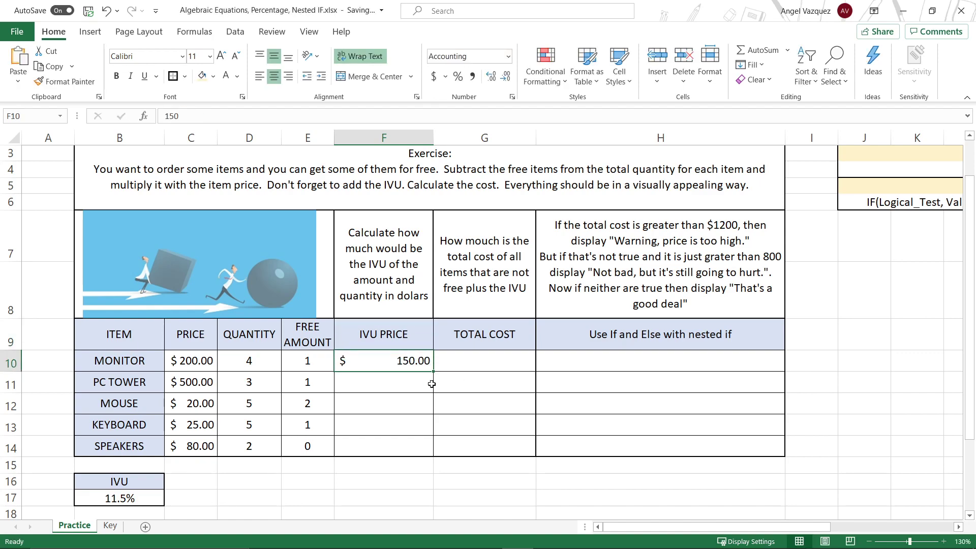
key(Delete)
Step: Start a formula in F10 that multiplies the monitor's price by its quantity minus the free amount: =(C10*(D10-E10)
text(=)
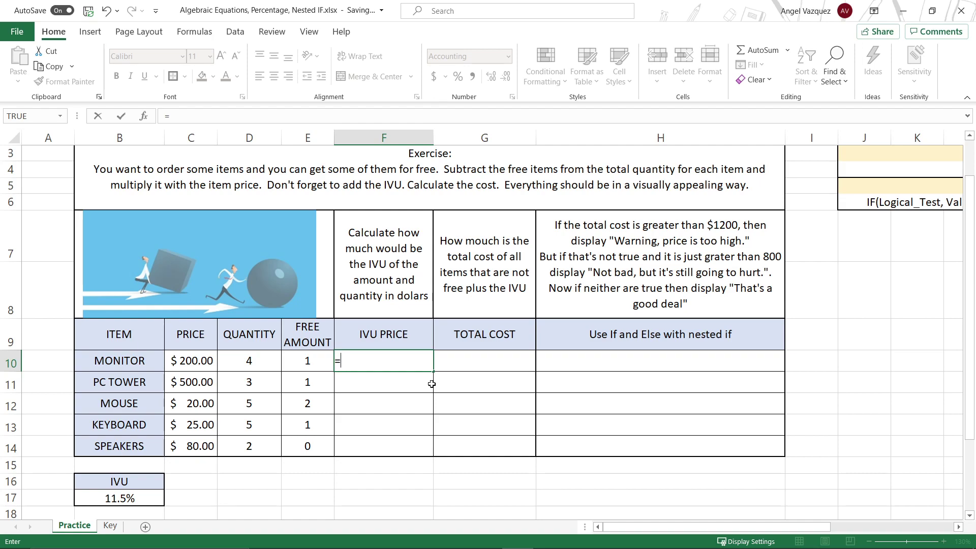
text(()
click(195, 362)
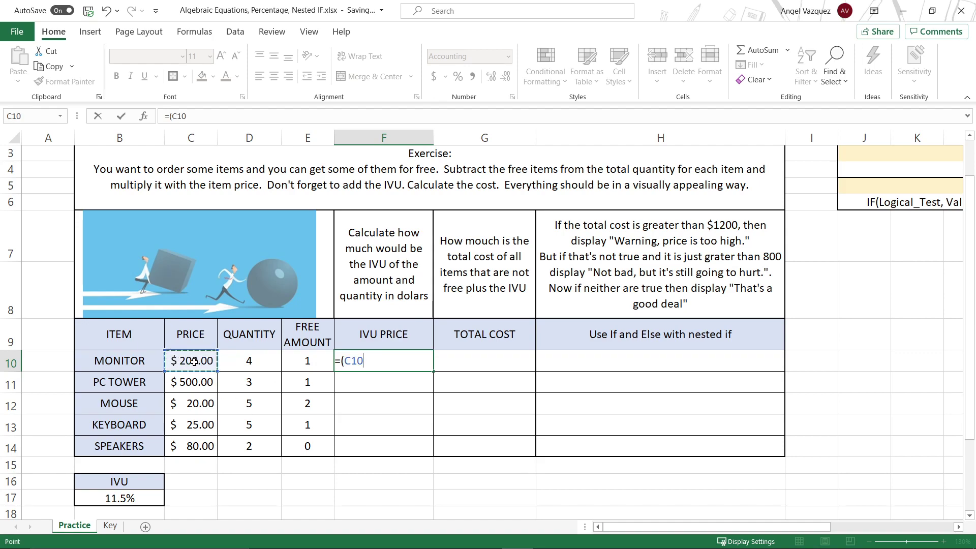
text(*)
click(259, 362)
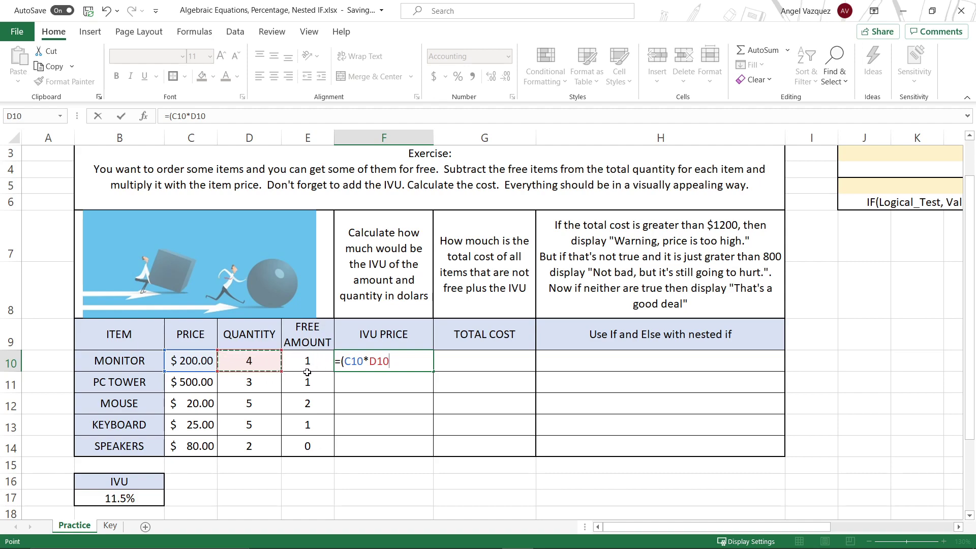
click(393, 363)
click(327, 365)
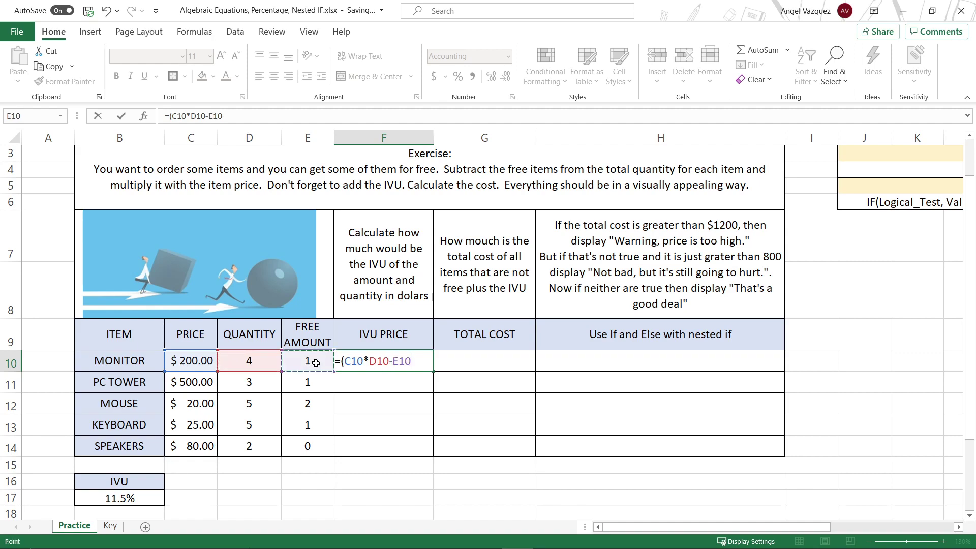
click(364, 367)
text(()
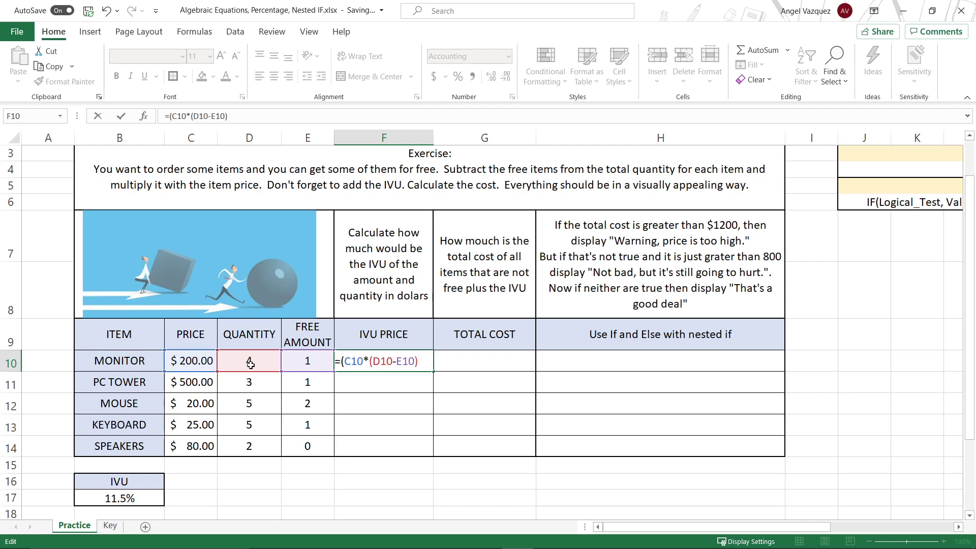
Step: Check the subtraction and price parts of F10's formula, and complete it as =(C10*(D10-E10))
drag(373, 361, 415, 361)
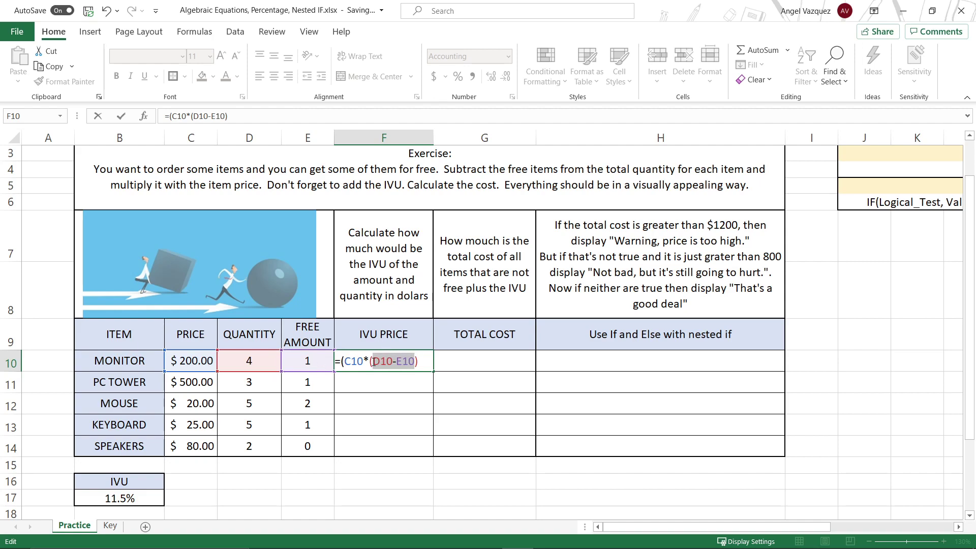
drag(371, 362, 343, 361)
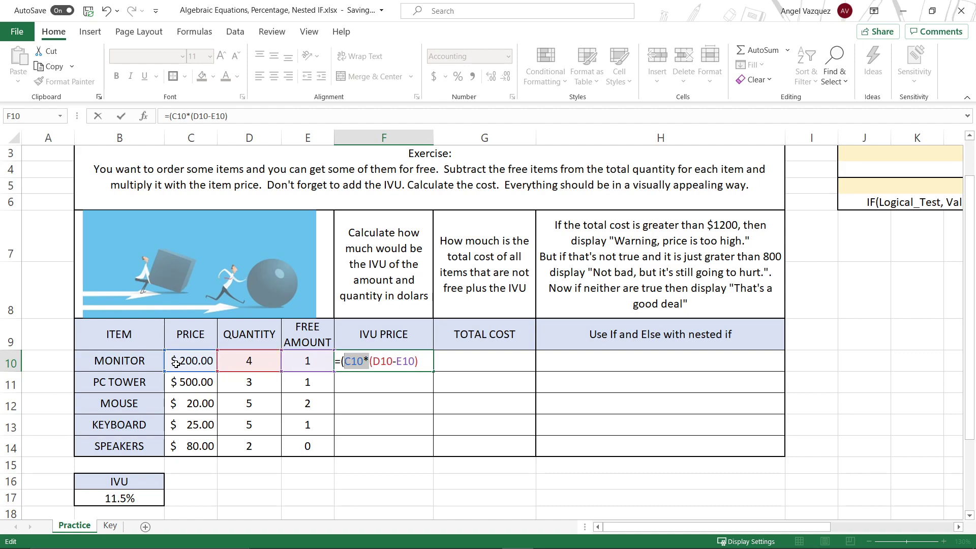
click(419, 363)
drag(346, 362, 409, 362)
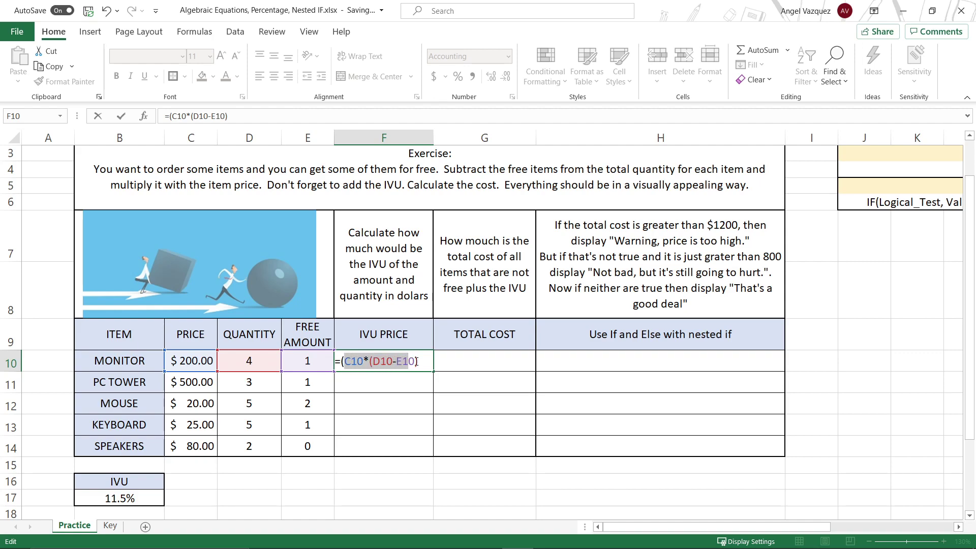
click(429, 363)
text())
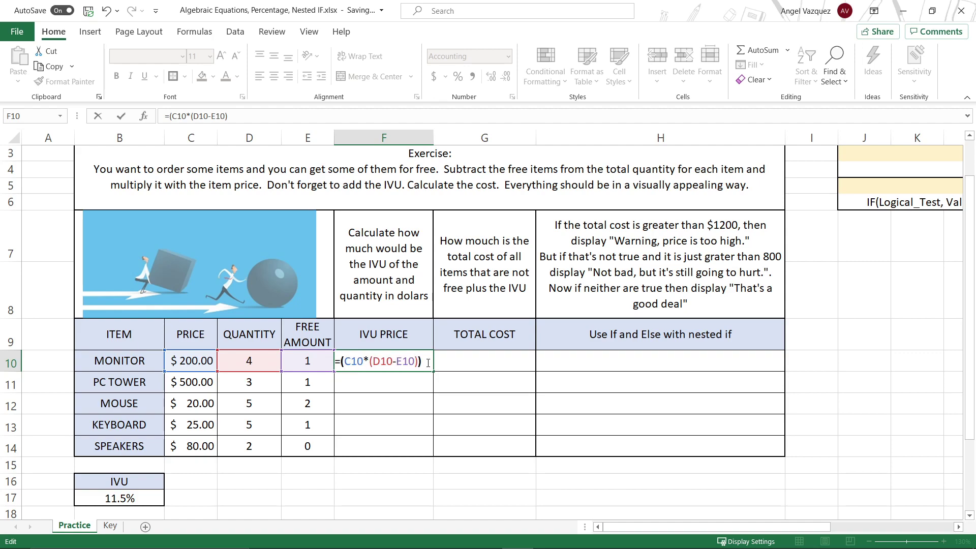
click(121, 495)
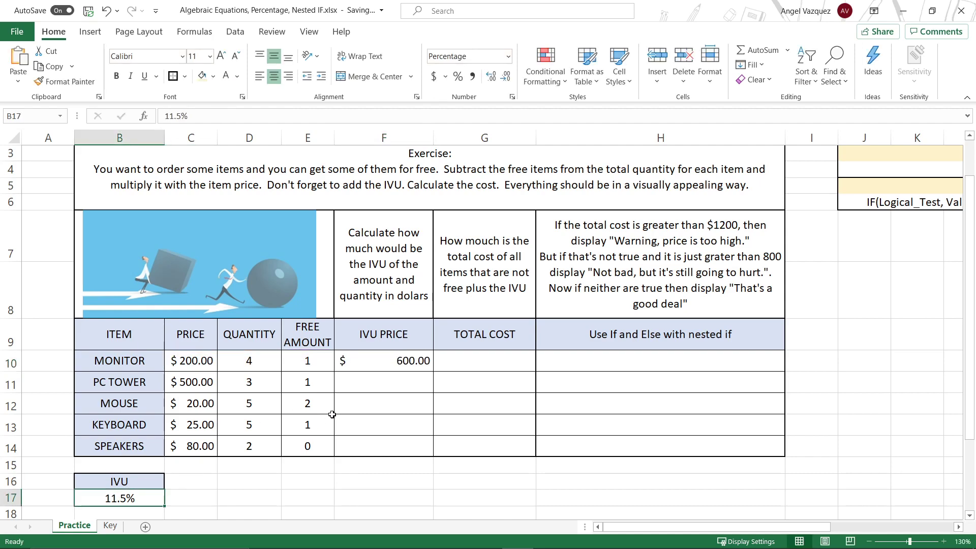
Step: Examine F10's formula against the monitor's quantity, free amount and price
click(387, 361)
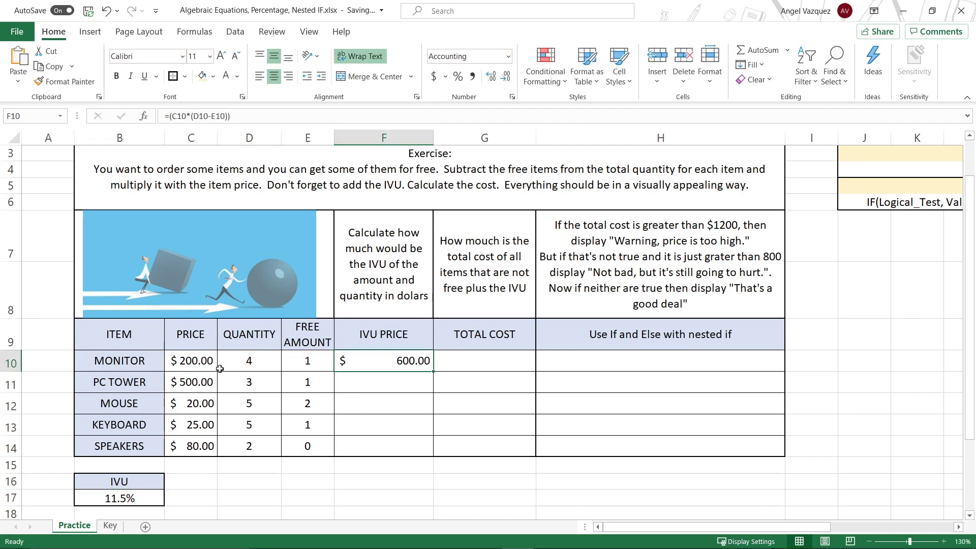
click(264, 362)
click(292, 362)
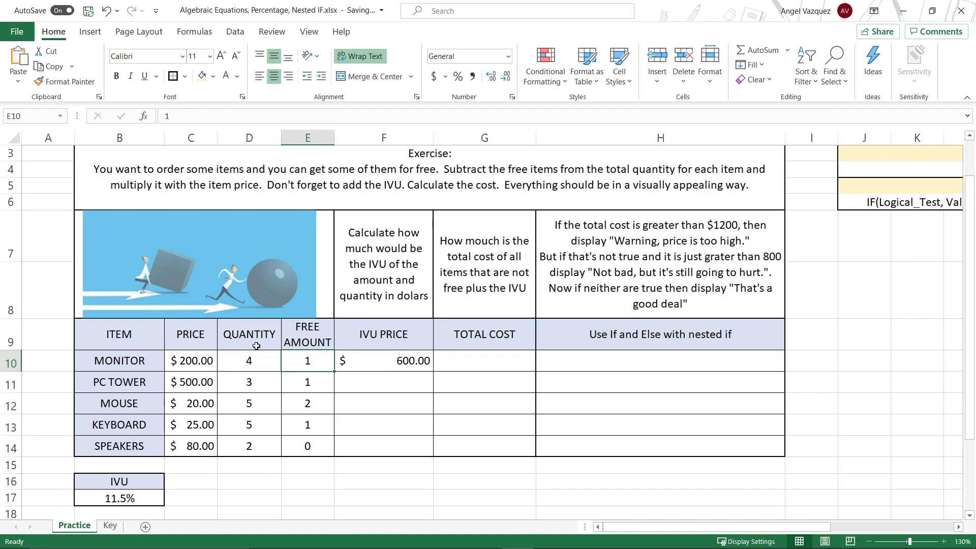
click(257, 344)
click(260, 367)
click(289, 365)
click(198, 366)
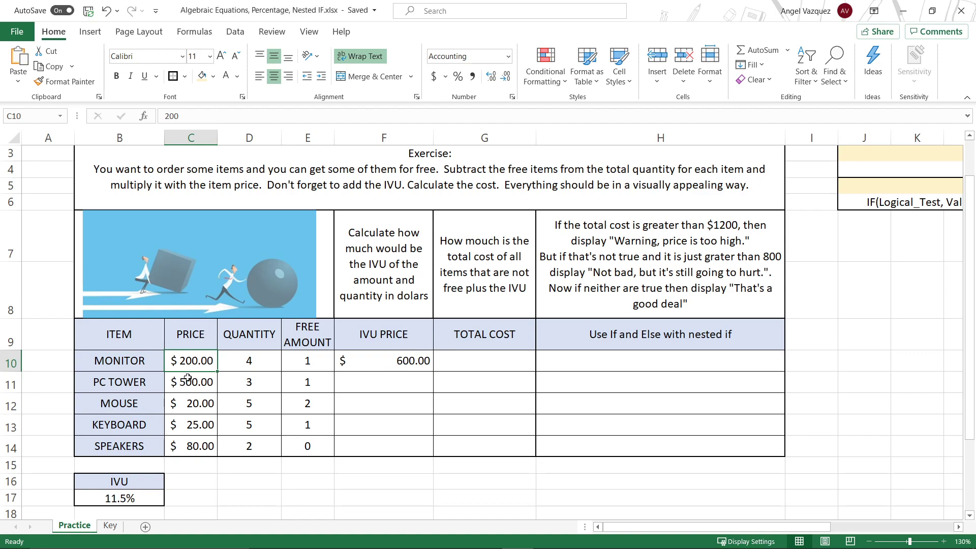
Step: Extend F10's formula to multiply by the IVU rate, giving =(C10*(D10-E10))*B17
double_click(386, 361)
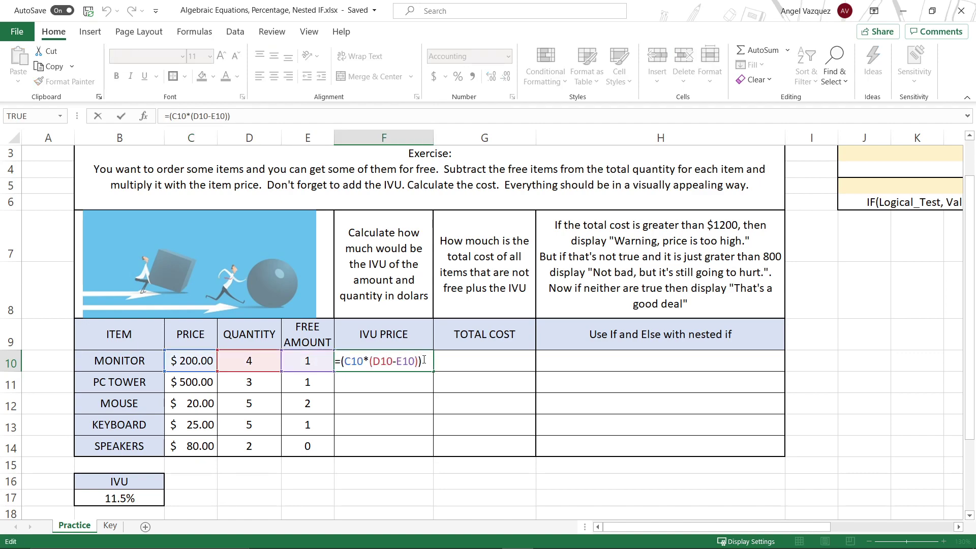
click(236, 120)
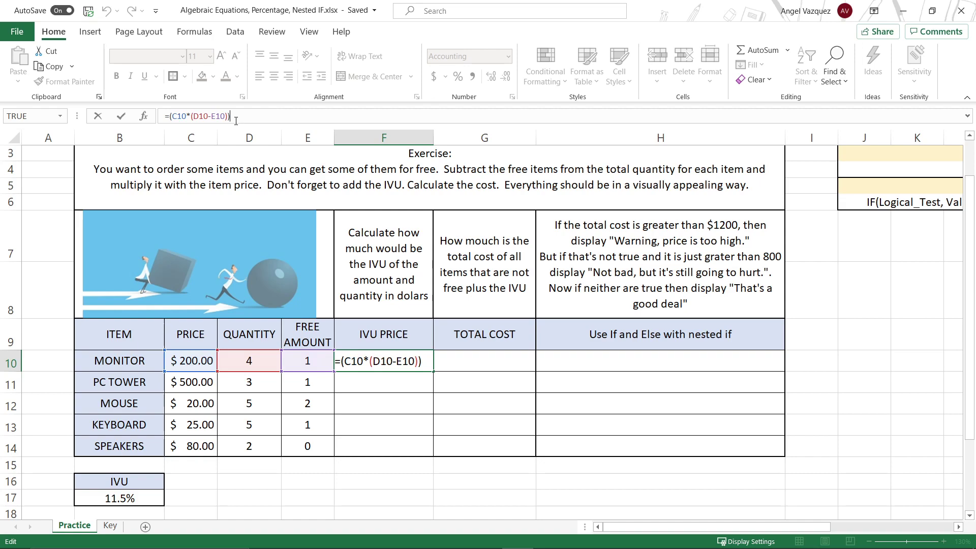
click(428, 352)
text(*)
click(119, 496)
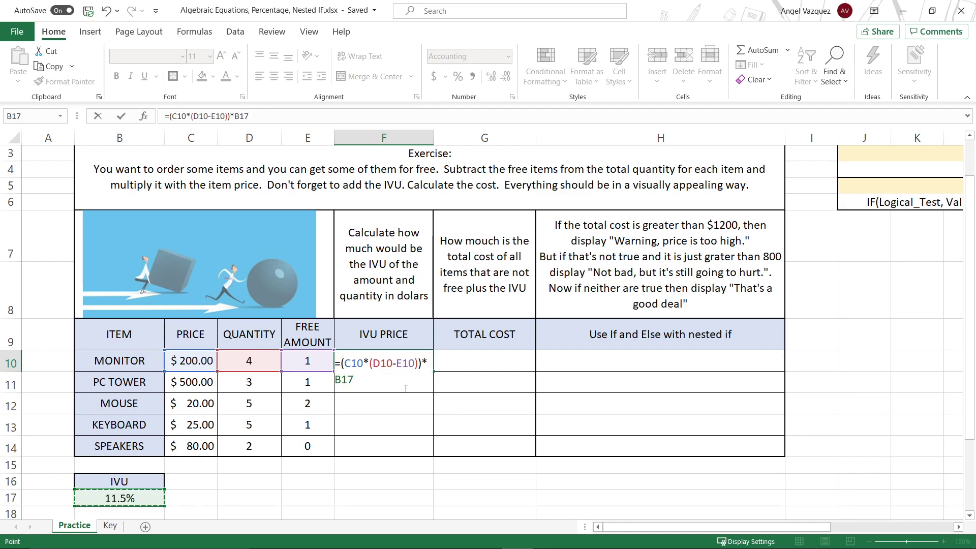
key(Return)
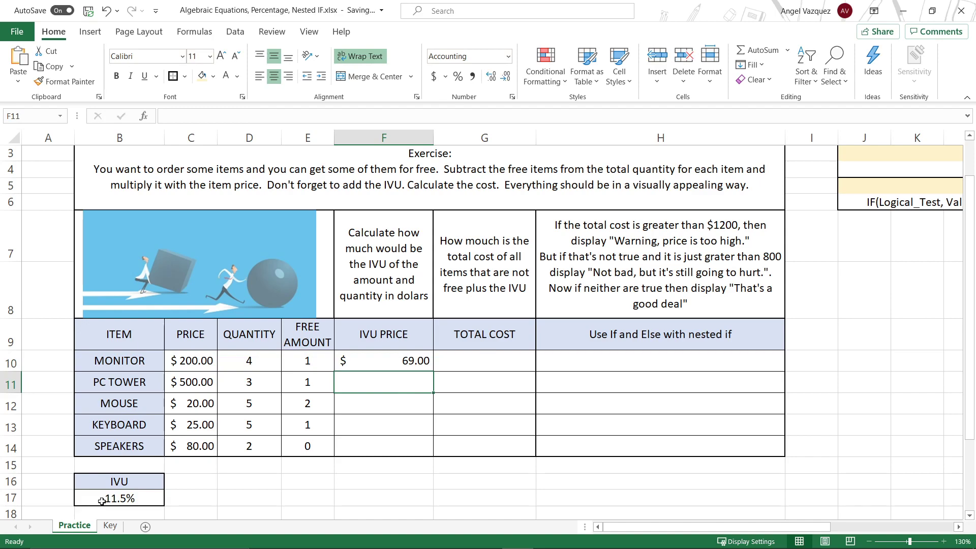
Step: Examine the monitor's completed IVU formula in F10 against its price and the B17 rate reference
click(188, 363)
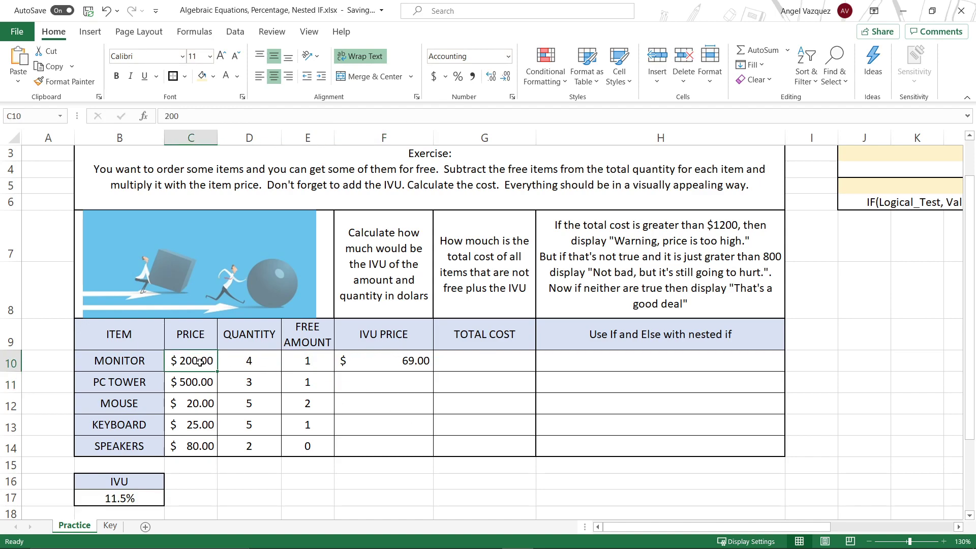
click(400, 355)
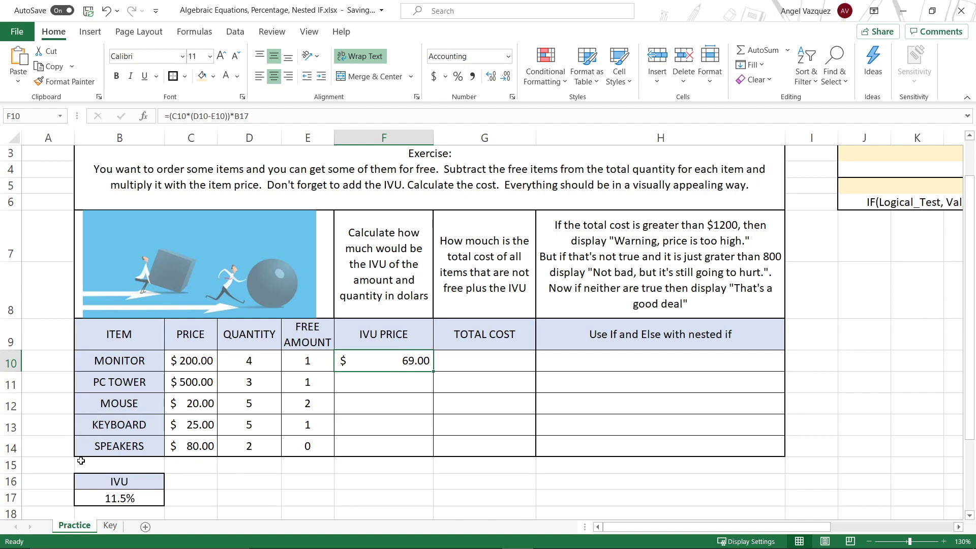
click(470, 356)
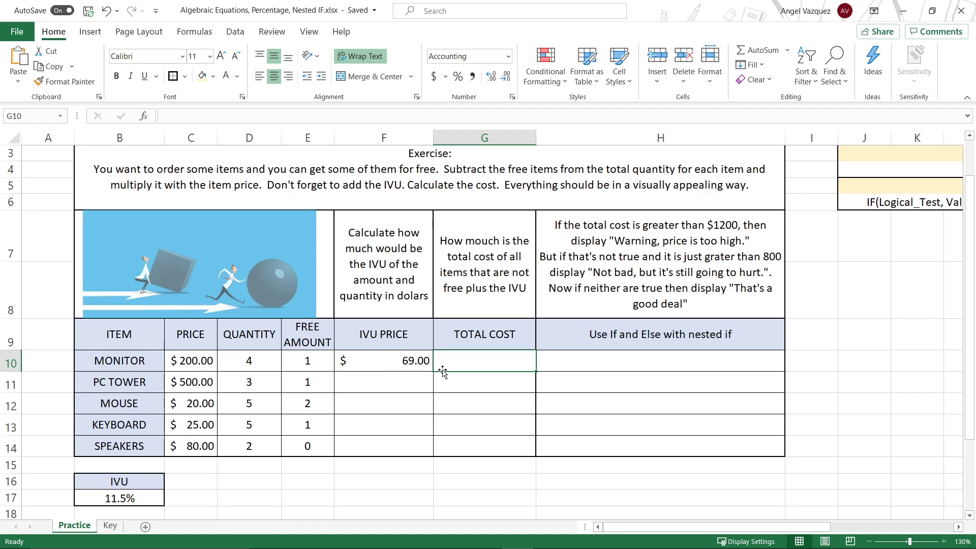
double_click(411, 364)
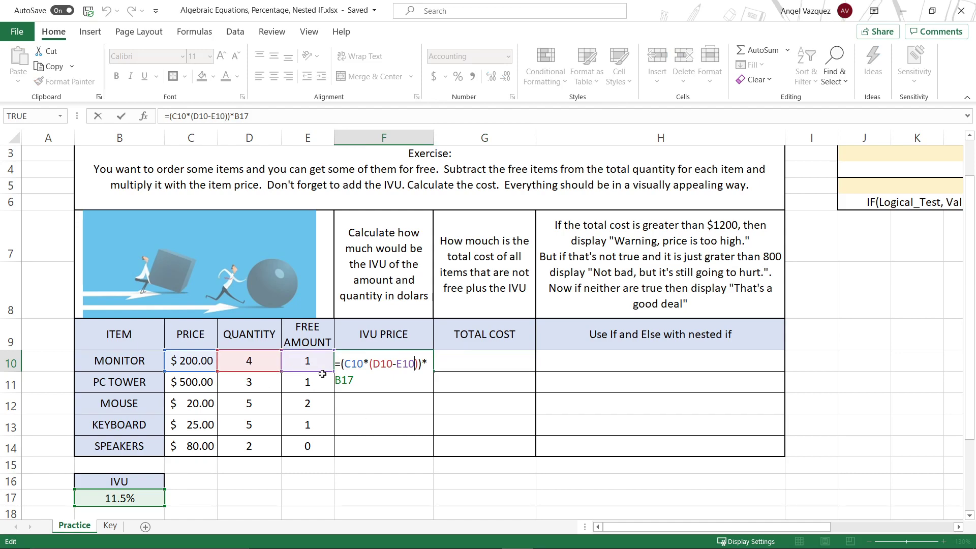
drag(357, 375, 336, 376)
key(ctrl+Return)
Step: Commit F10's IVU formula and start the monitor's total cost in G10 with quantity minus free amount, =(D10-E10)
click(453, 365)
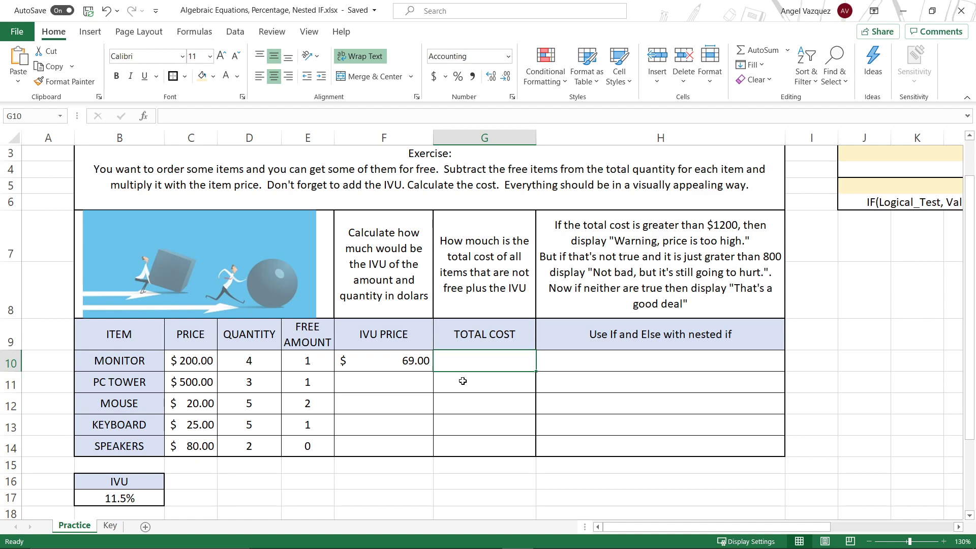
text(=)
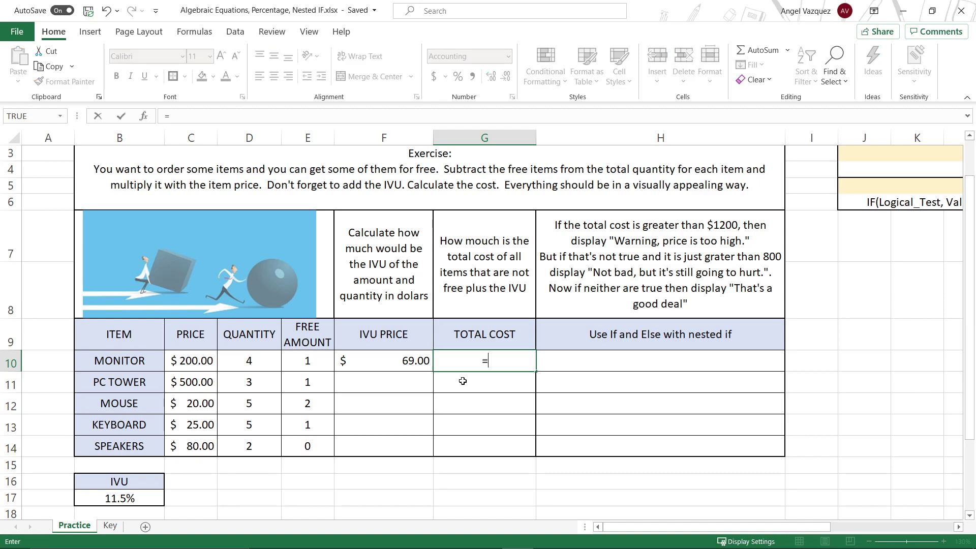
click(274, 363)
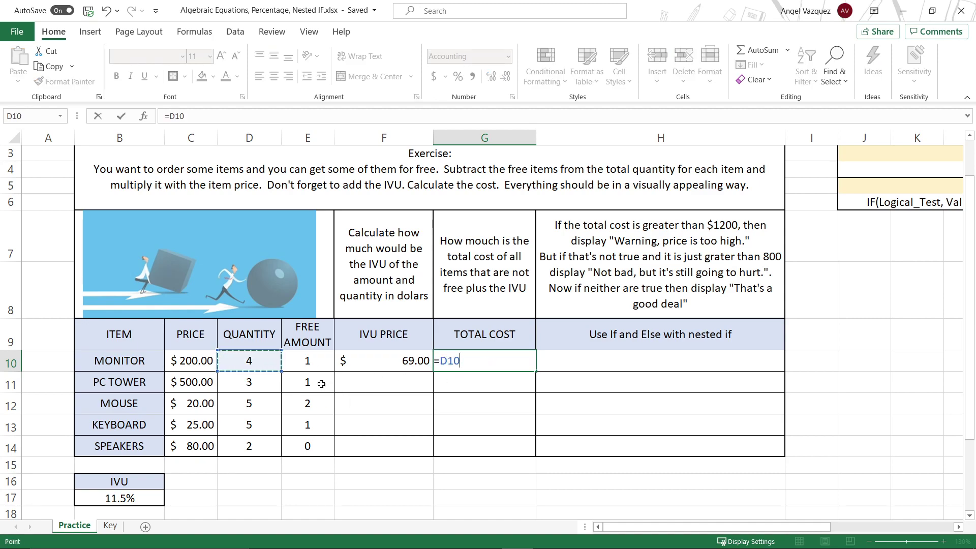
text(-)
click(314, 363)
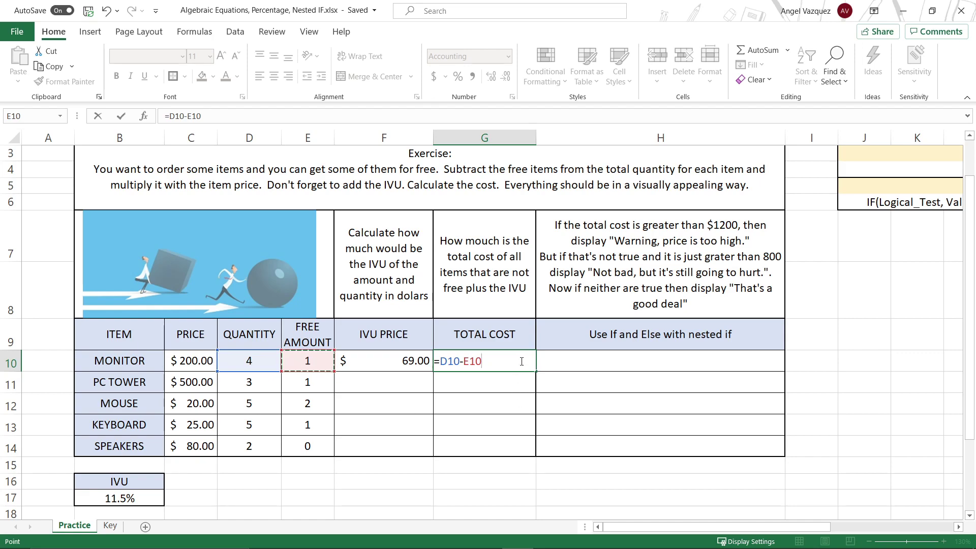
text())
click(441, 361)
text(()
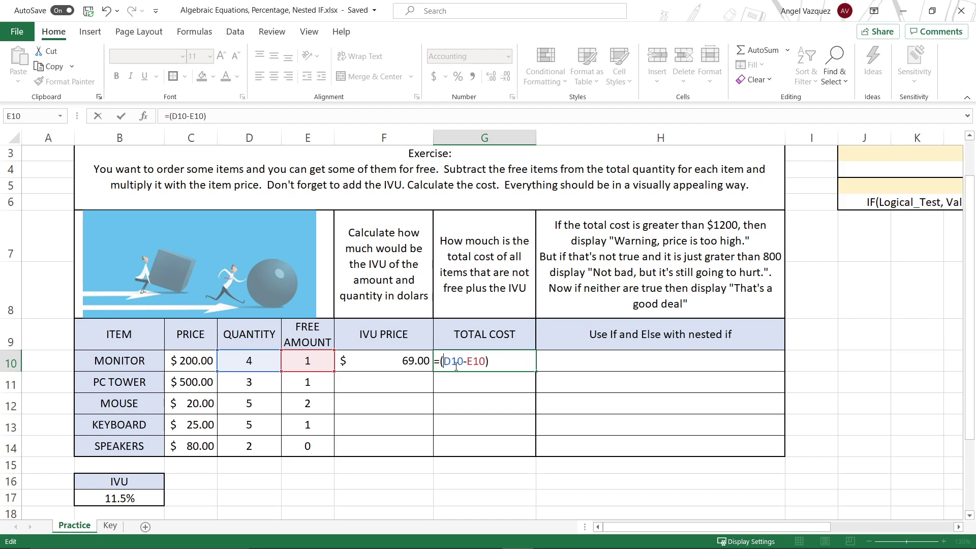
Step: Extend G10's formula to multiply by the price and add the IVU price, giving =(D10-E10)*C10+F10
click(496, 363)
text(*)
click(194, 366)
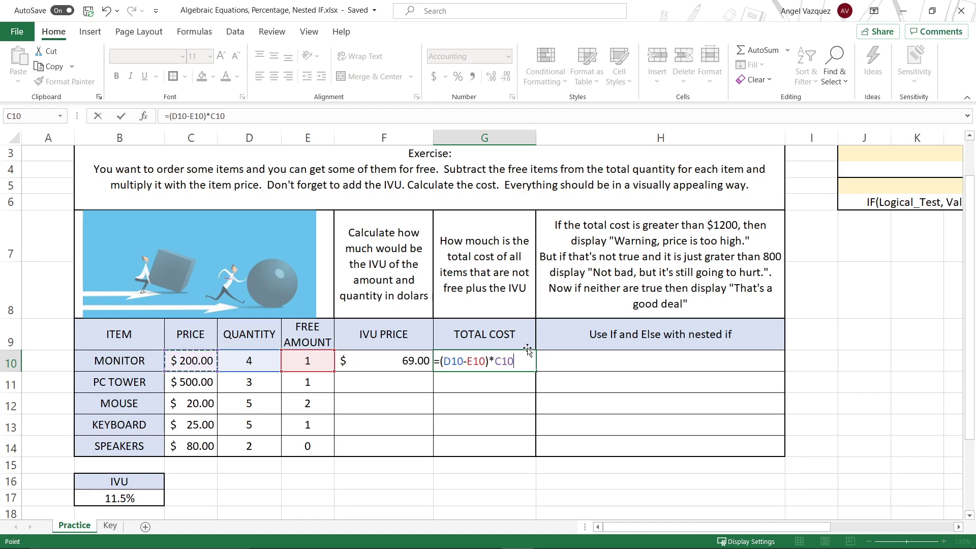
text(+)
click(410, 360)
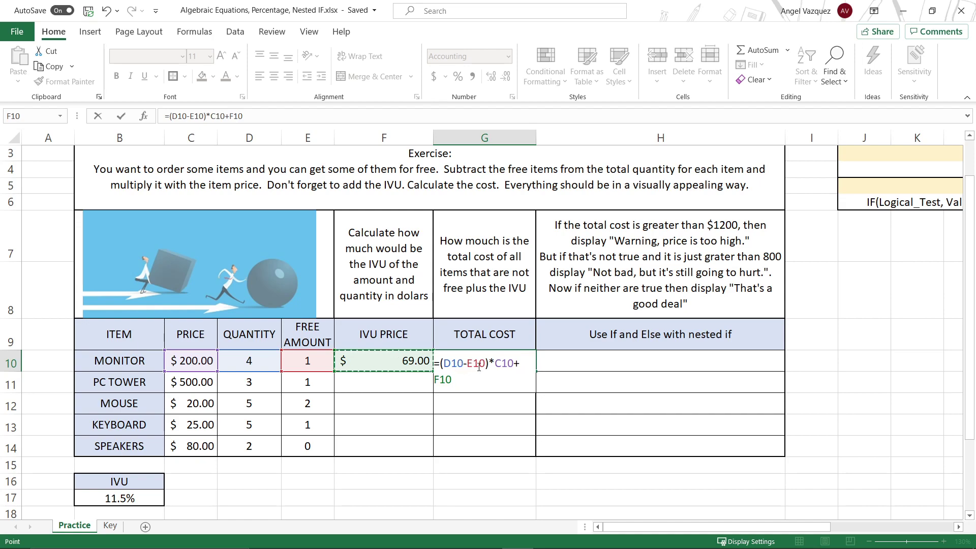
Step: Check the subtraction, price and IVU parts of G10's total cost formula, and enter it in the cell
drag(488, 366, 444, 368)
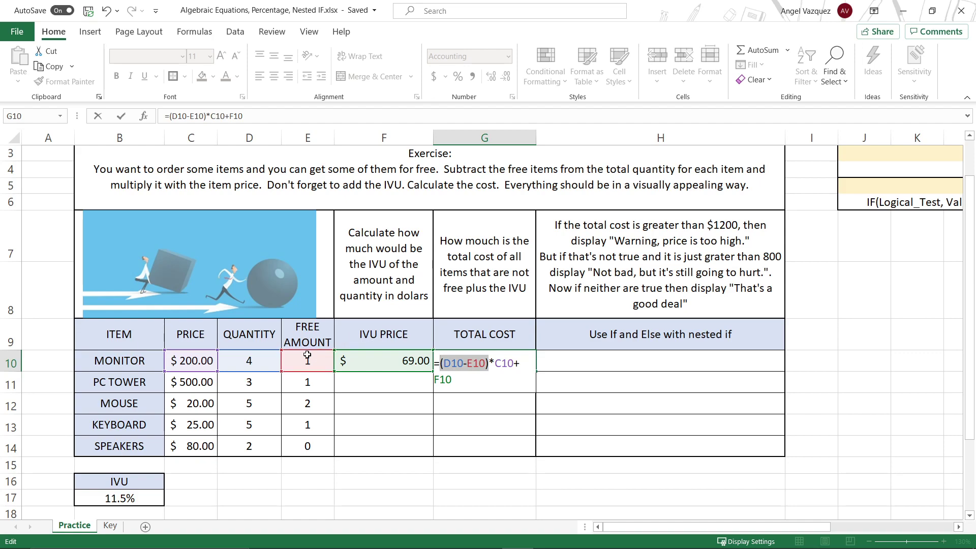
click(491, 365)
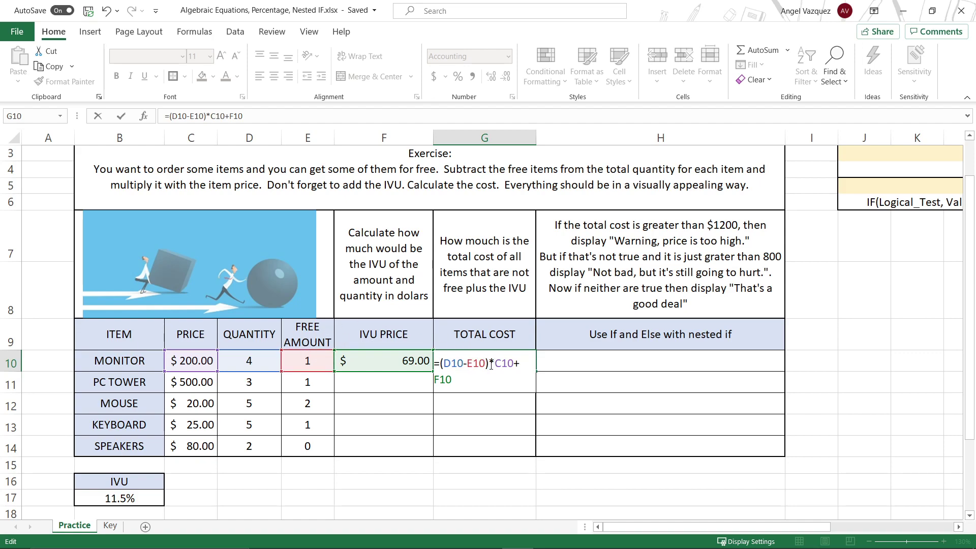
drag(492, 366, 515, 364)
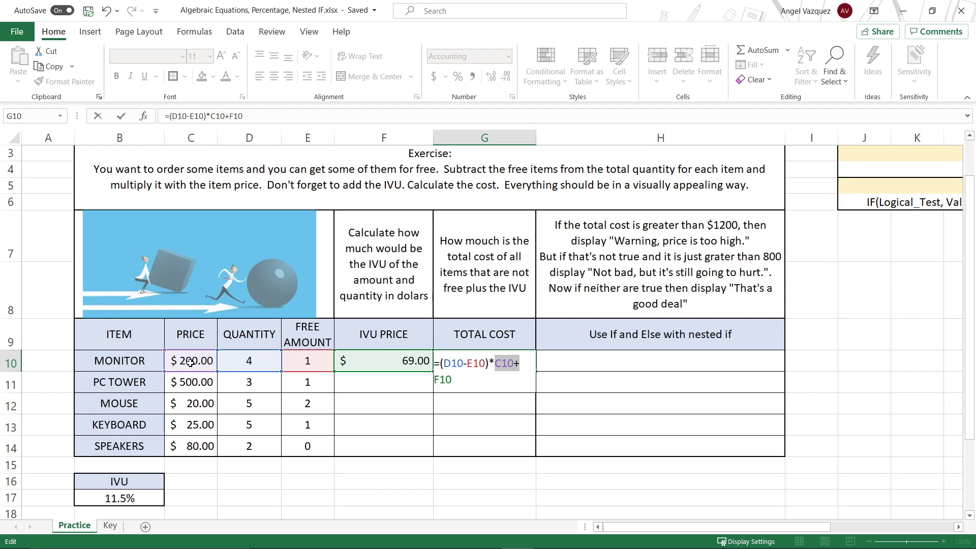
drag(452, 380, 435, 381)
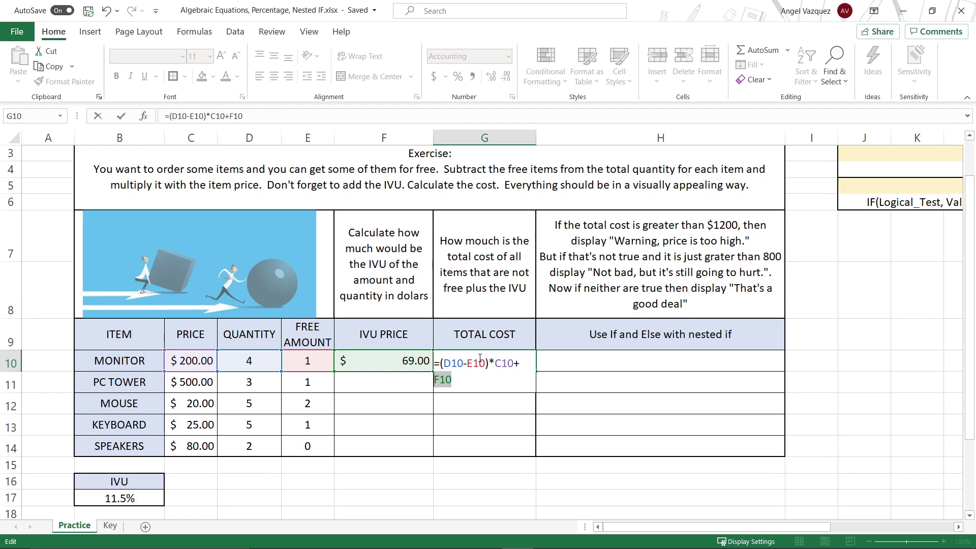
key(ctrl+Return)
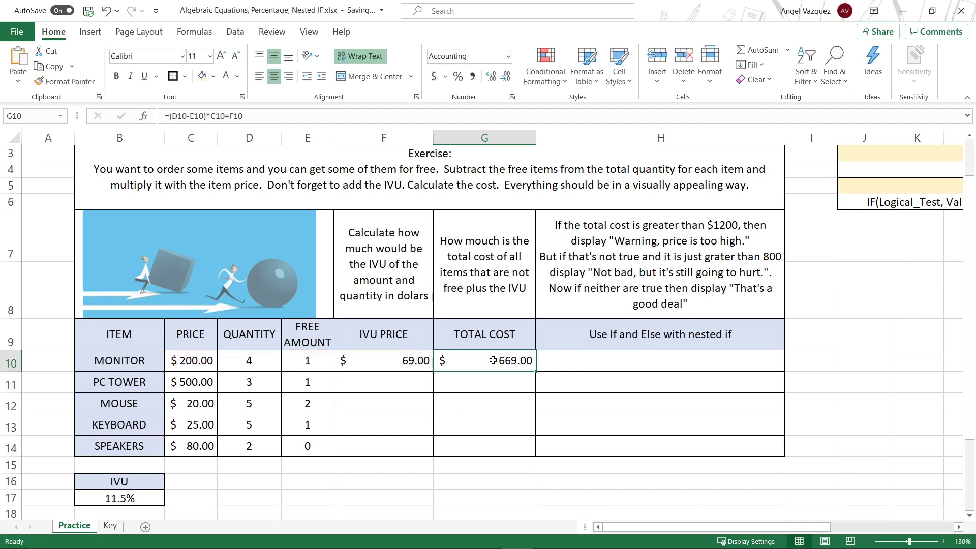
Step: Review the monitor's IVU price and total cost cells, and inspect the cell references in F10's formula
click(410, 361)
click(488, 368)
click(403, 364)
click(459, 361)
click(661, 361)
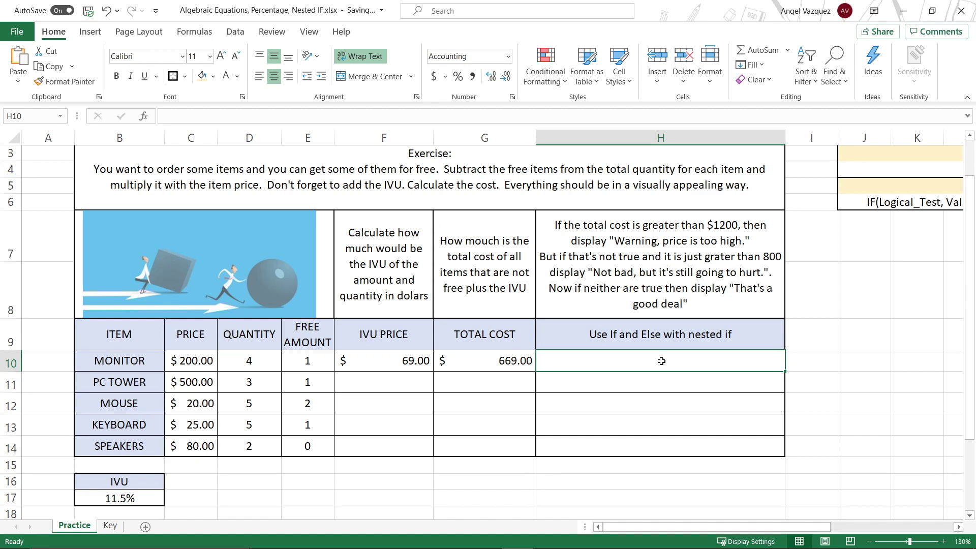
click(524, 362)
click(424, 365)
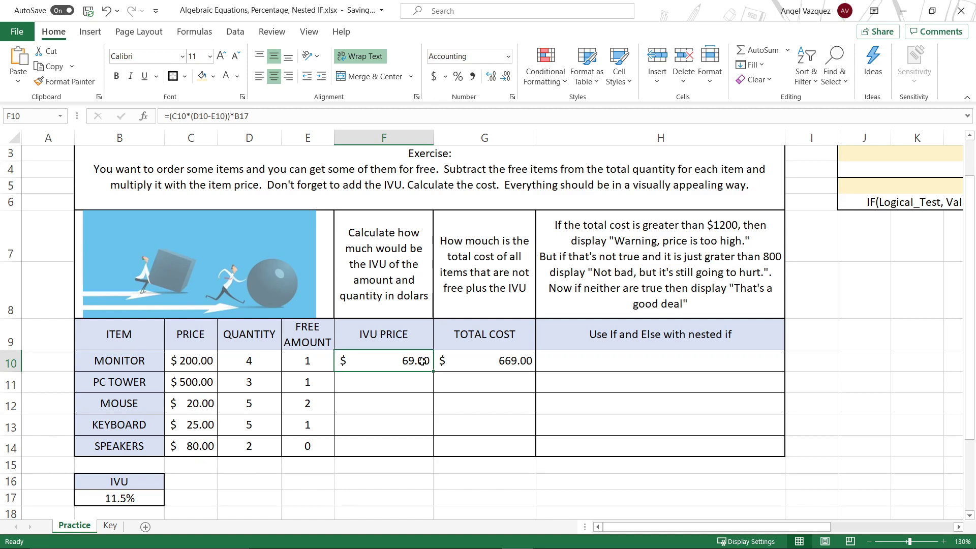
double_click(423, 362)
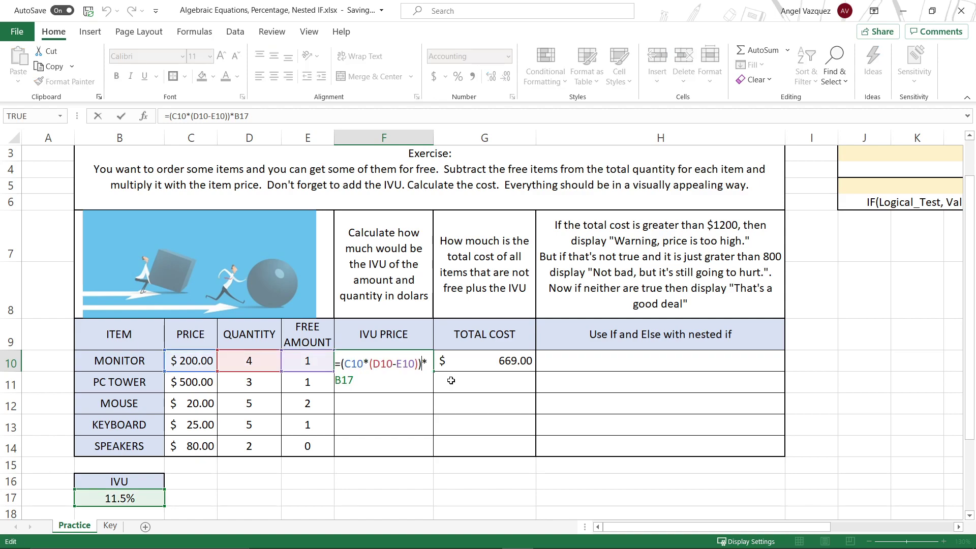
key(Escape)
Step: Set the monitor's free amount in E10 to 2 to test the IVU and total cost formulas
click(264, 362)
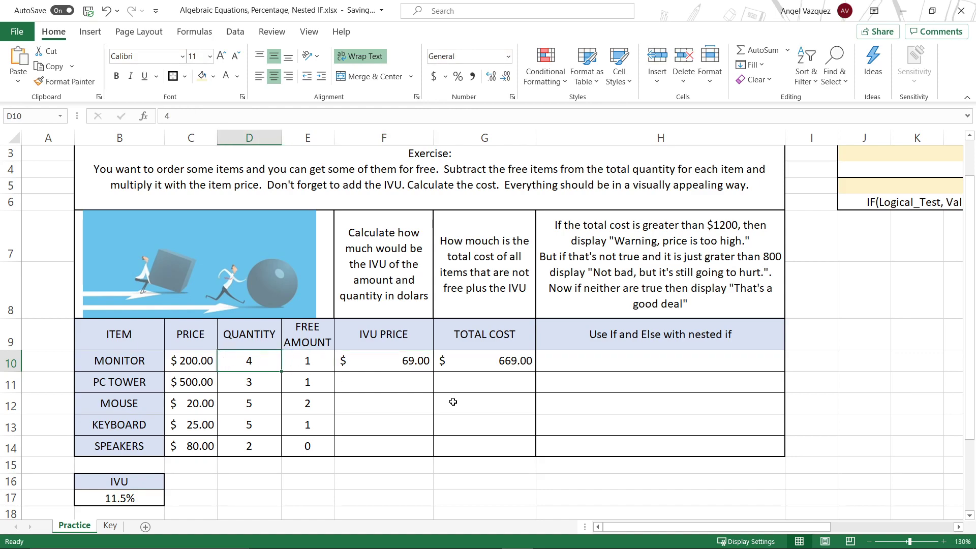
click(319, 357)
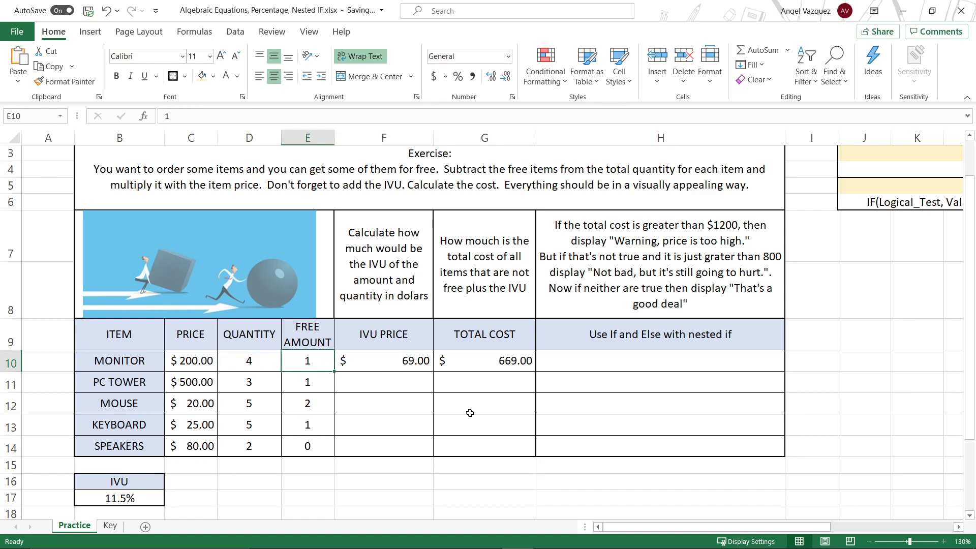
text(2)
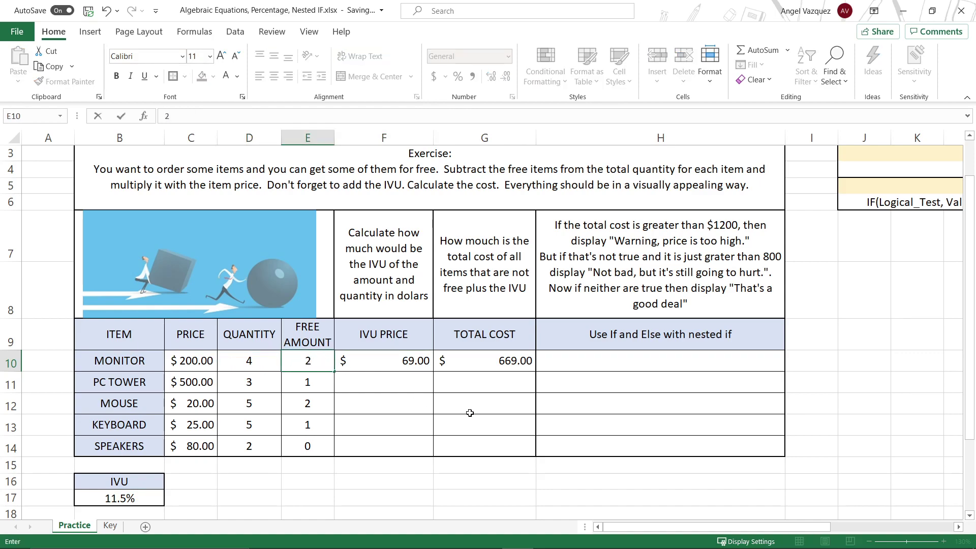
key(Return)
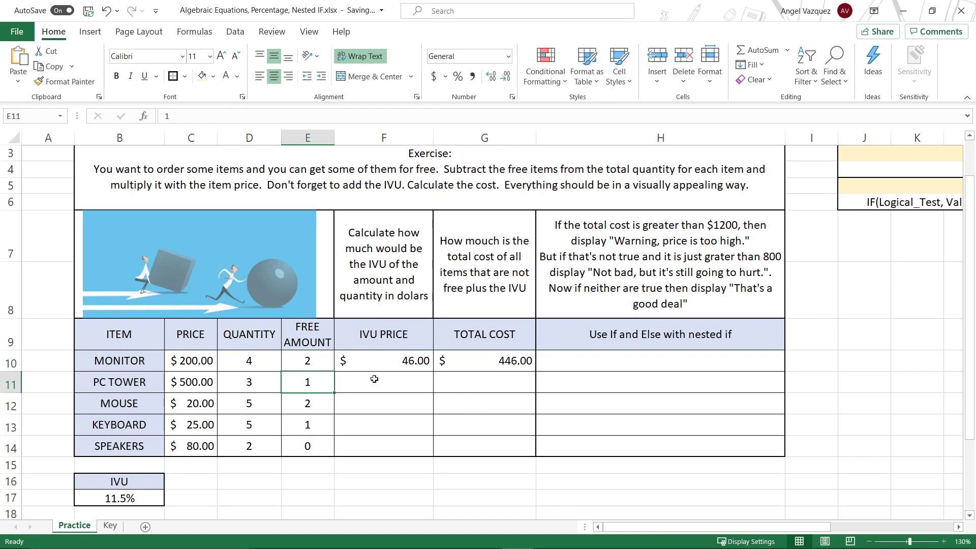
Step: Review the monitor's price, quantity and free amount, and set the free amount back to 1
click(307, 360)
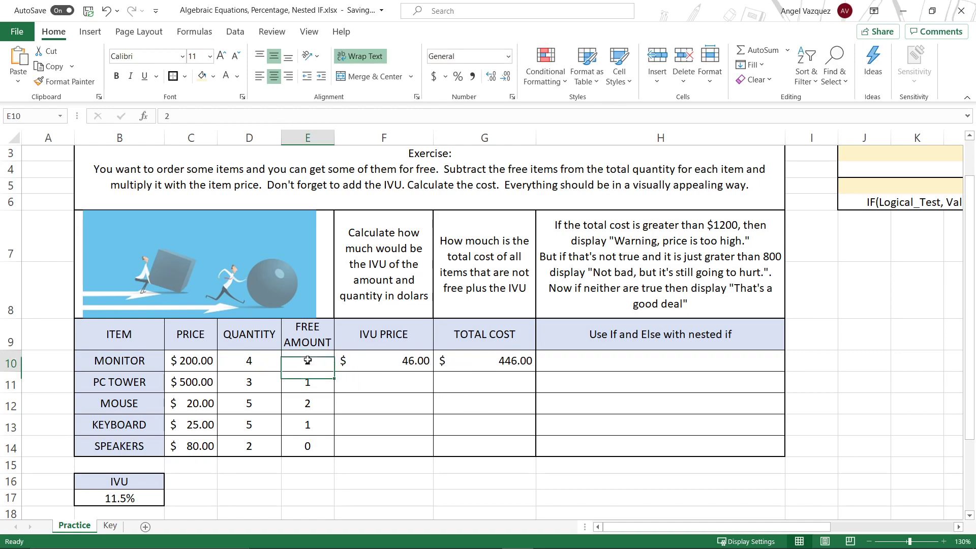
click(256, 363)
click(201, 363)
click(258, 362)
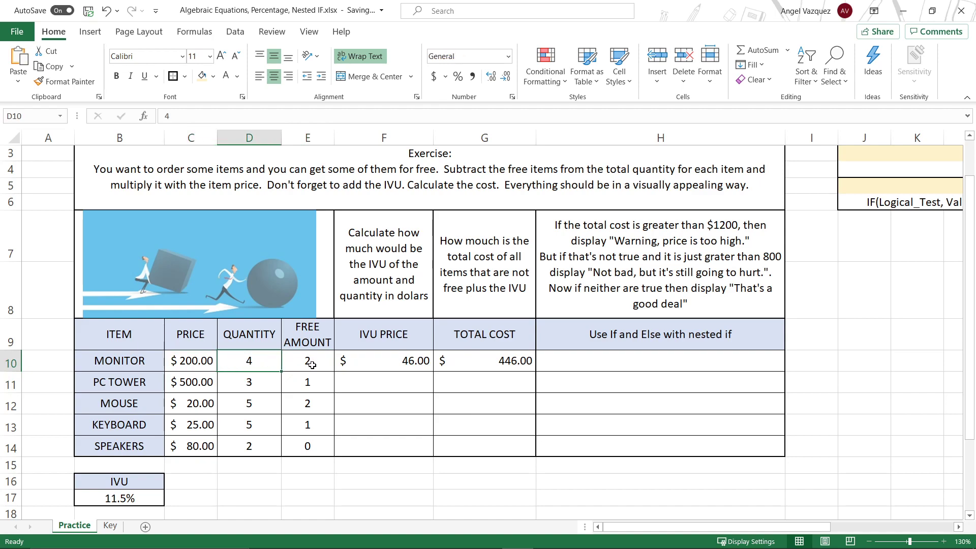
click(311, 365)
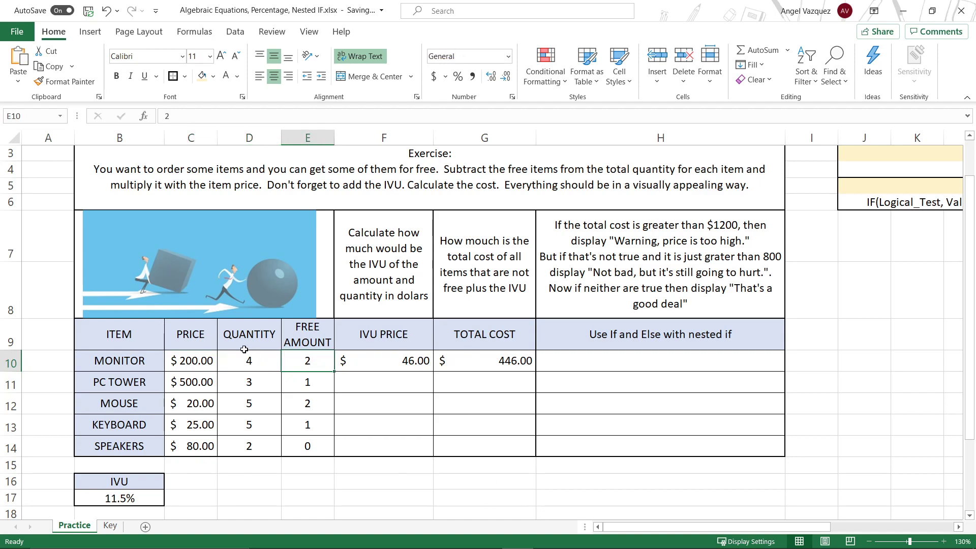
text(1)
key(Return)
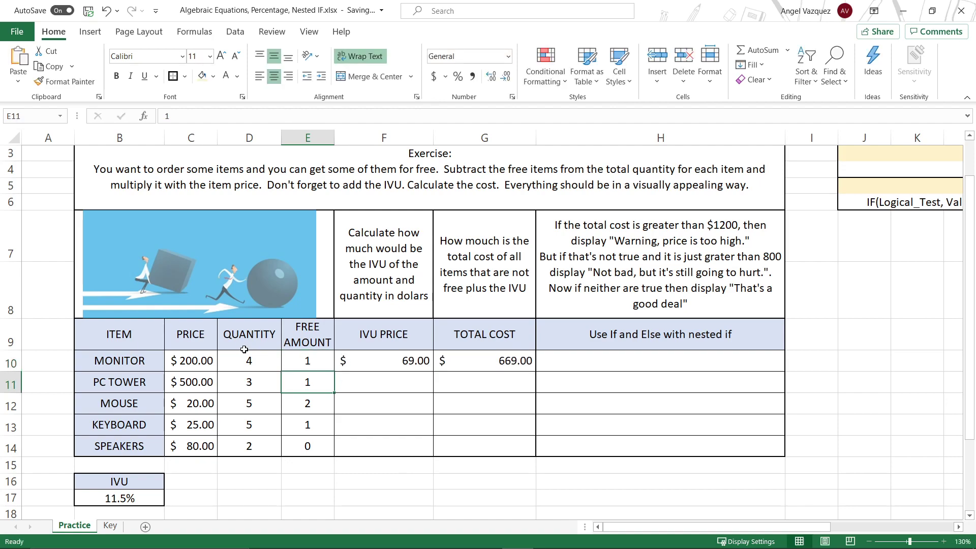
Step: Set the monitor's free amount in E10 to 0, and examine its IVU price and total cost in F10:G10
key(Up)
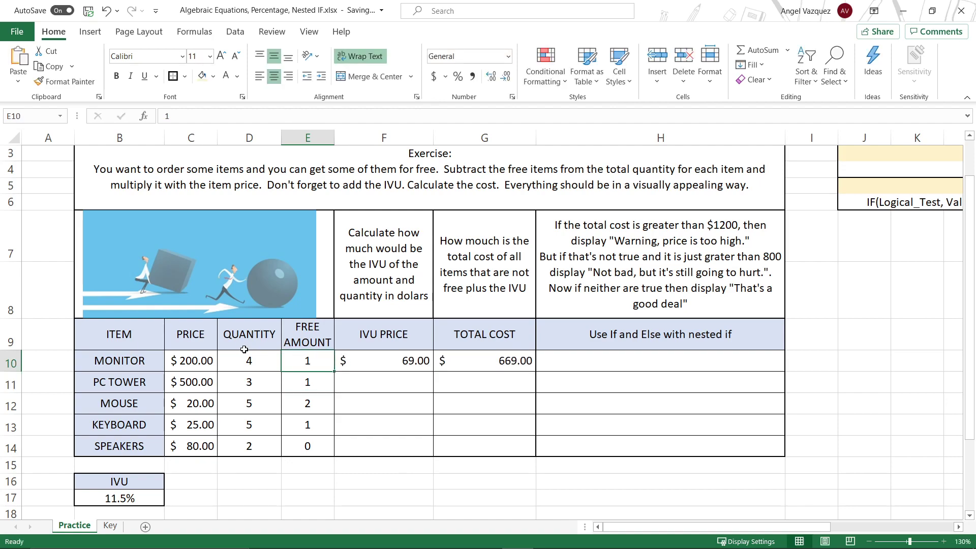
text(0)
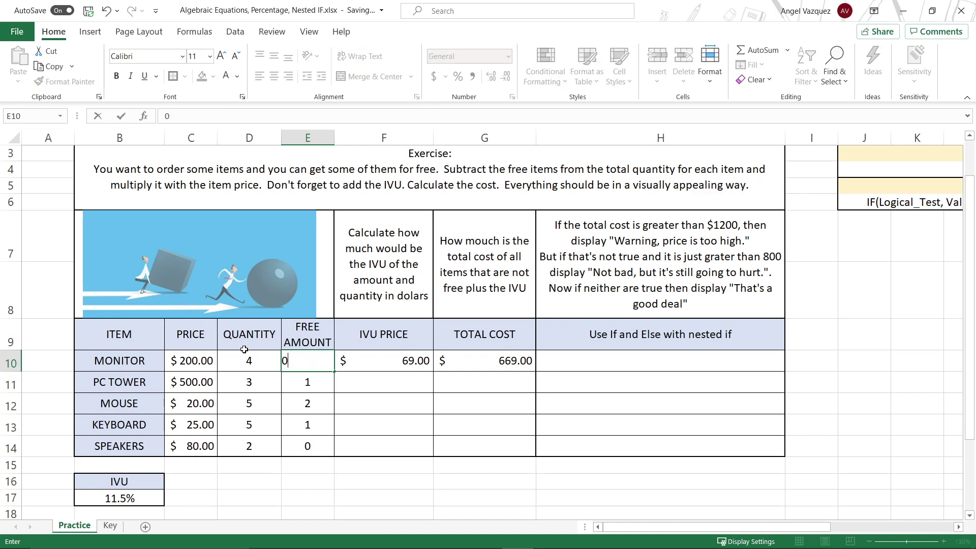
key(Up)
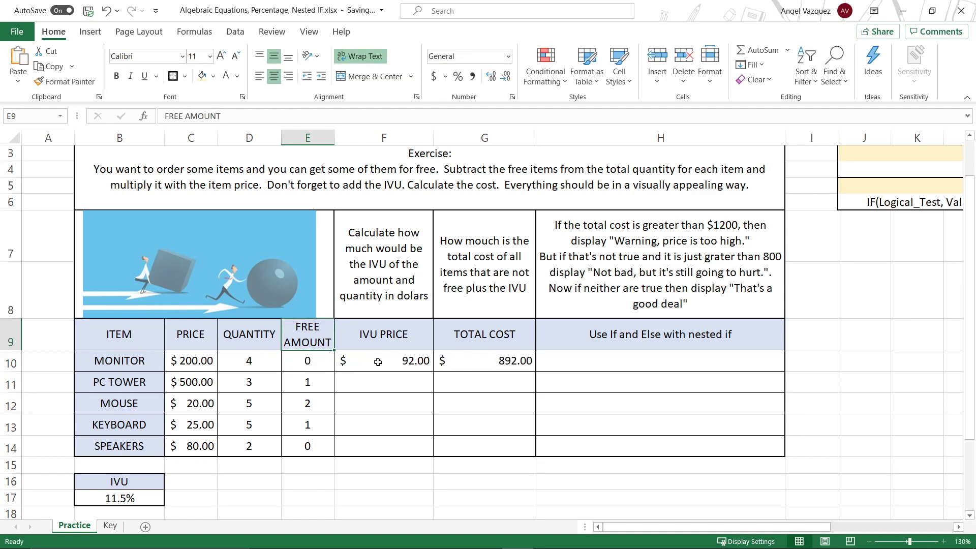
drag(376, 361, 463, 373)
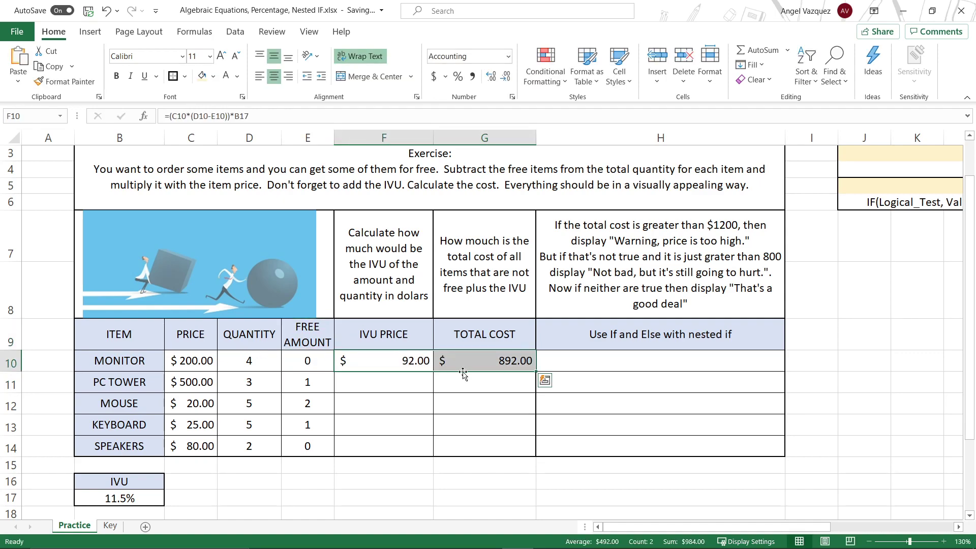
Step: Restore the monitor's free amount in E10 to 1, and select its total cost in G10
click(333, 364)
text(1)
key(Up)
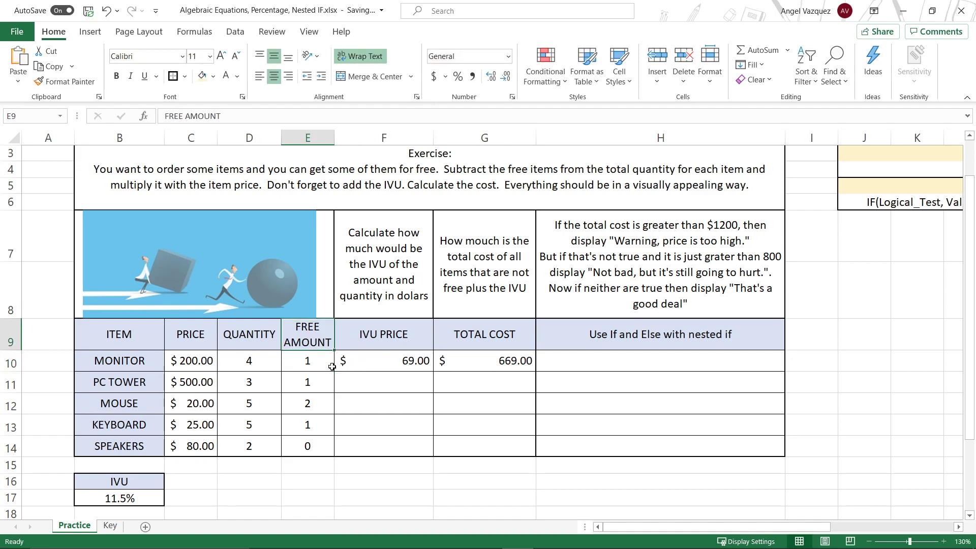
click(447, 370)
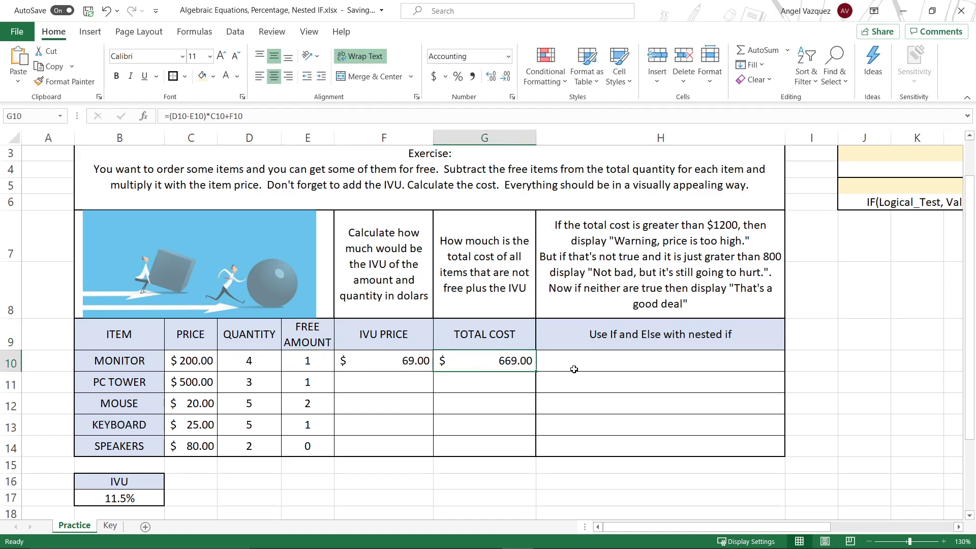
Step: Start an IF formula in H10 that tests whether the monitor's total cost in G10 is greater than 1200
click(573, 374)
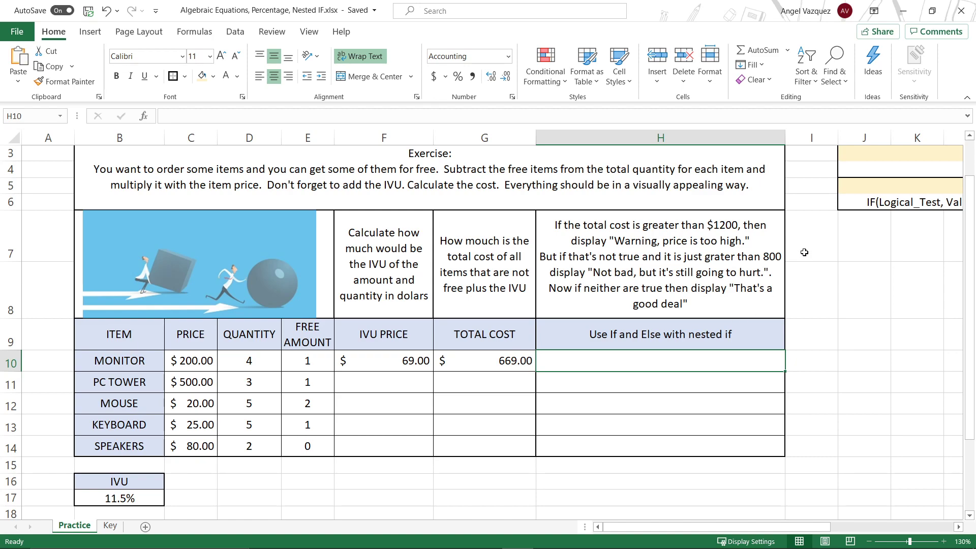
double_click(778, 259)
click(675, 362)
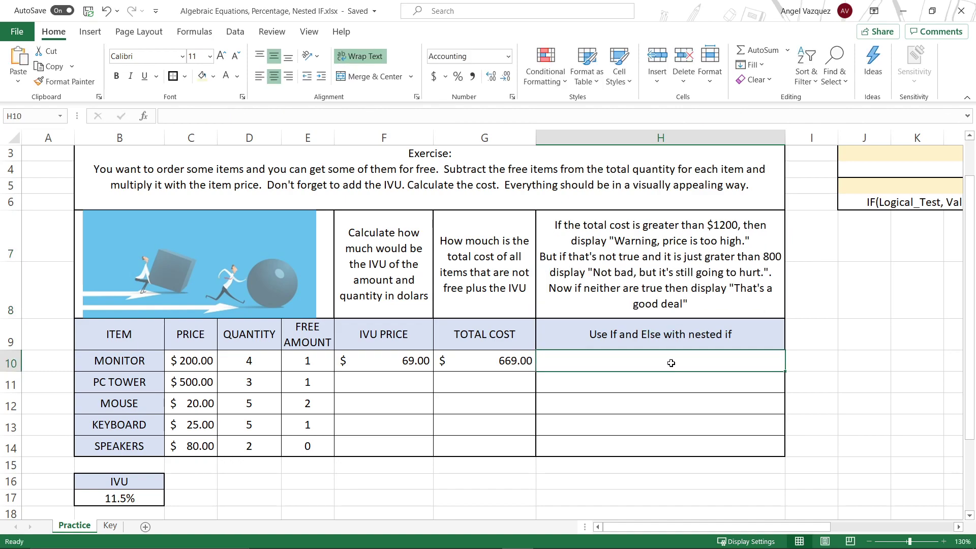
text(=)
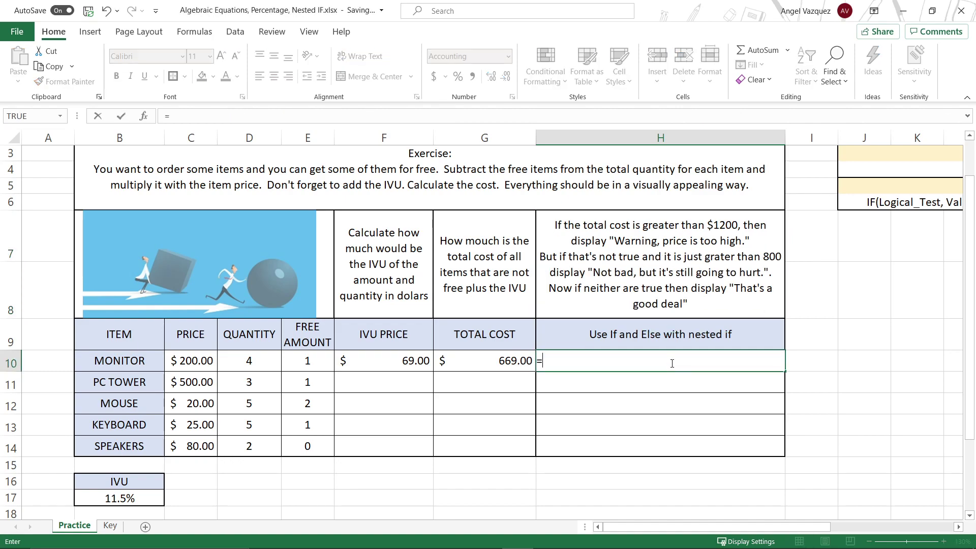
text(If)
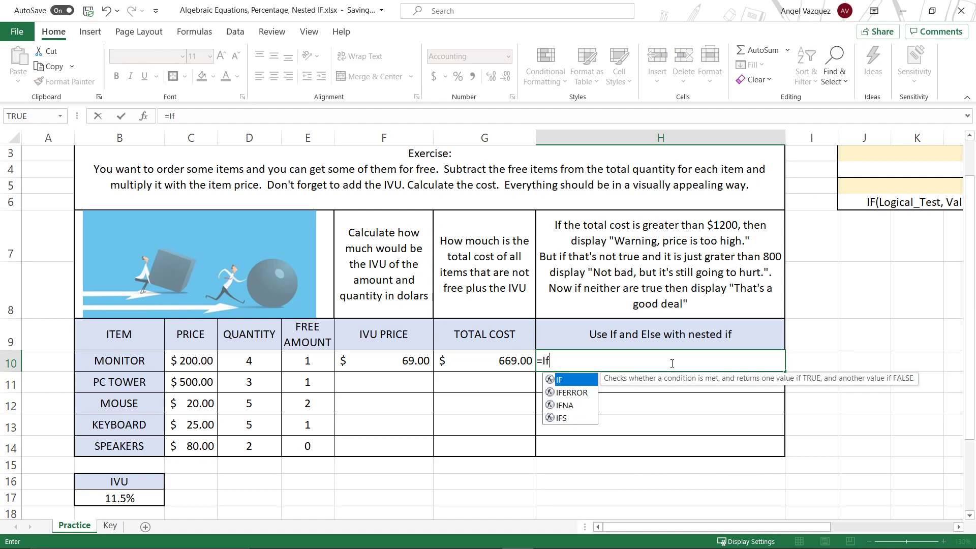
text(())
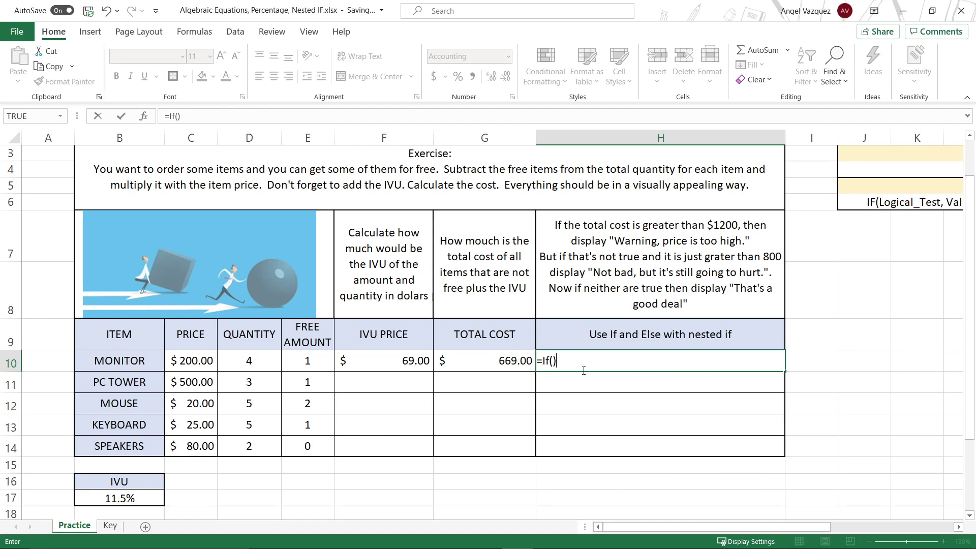
click(553, 361)
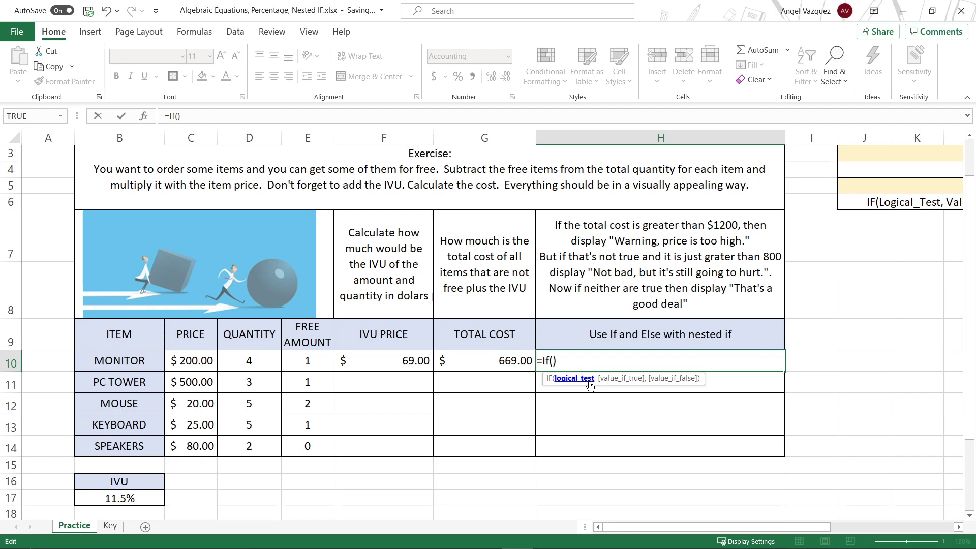
click(494, 362)
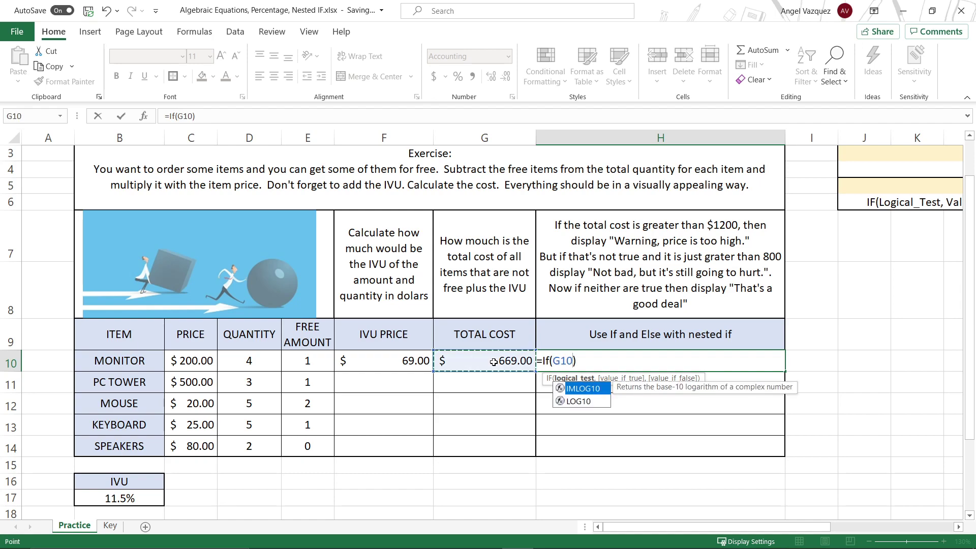
text(>)
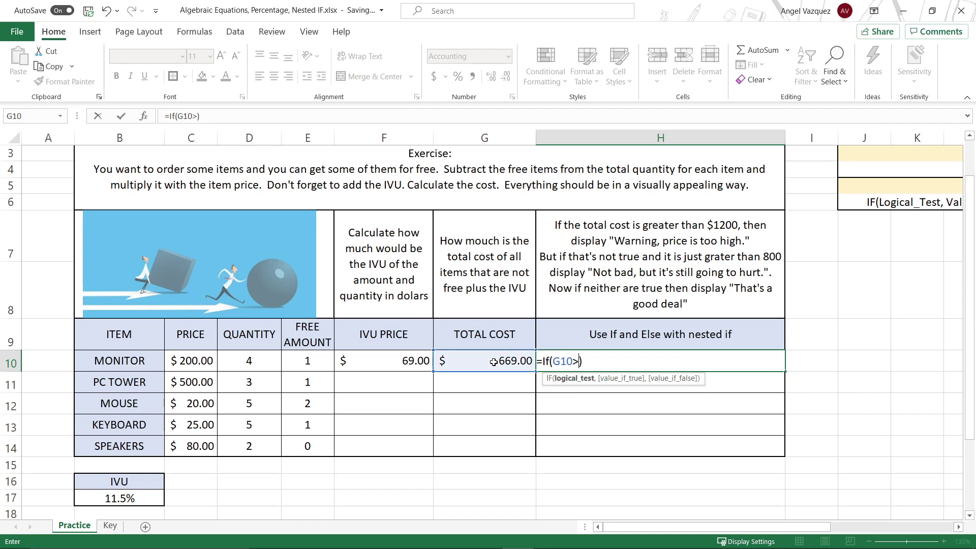
text(1200,)
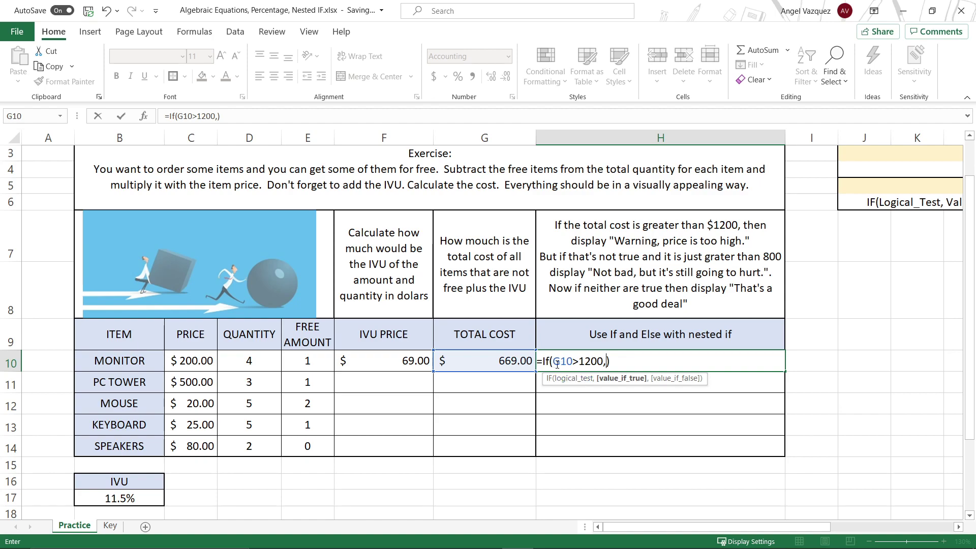
Step: Add "Warning, price is too high" as the value if true of the H10 formula
drag(553, 362, 601, 364)
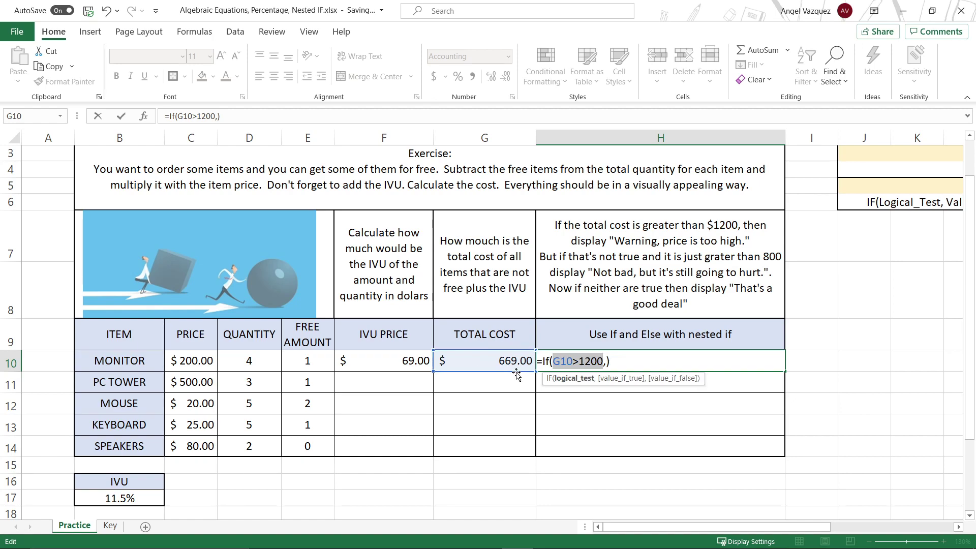
click(605, 362)
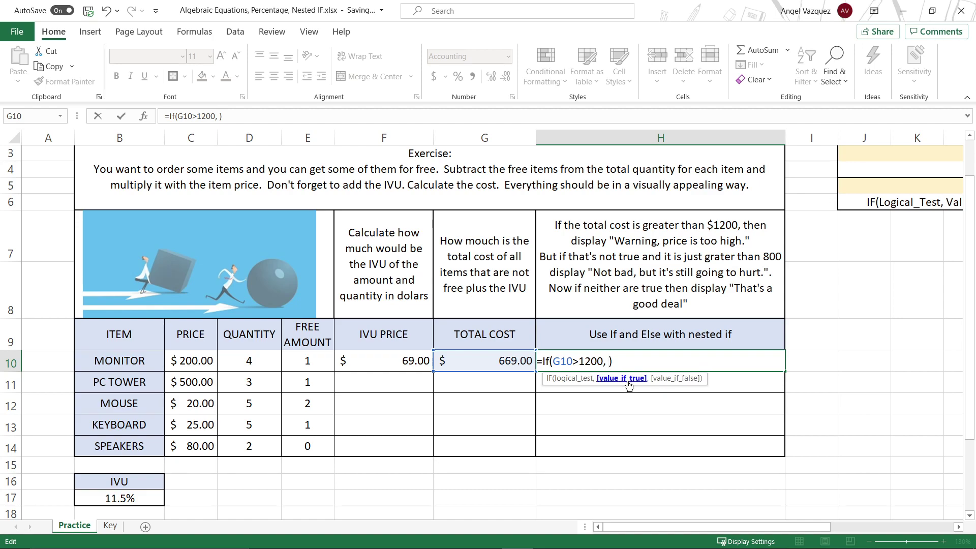
text("")
text(Wan)
key(BackSpace)
text(rning)
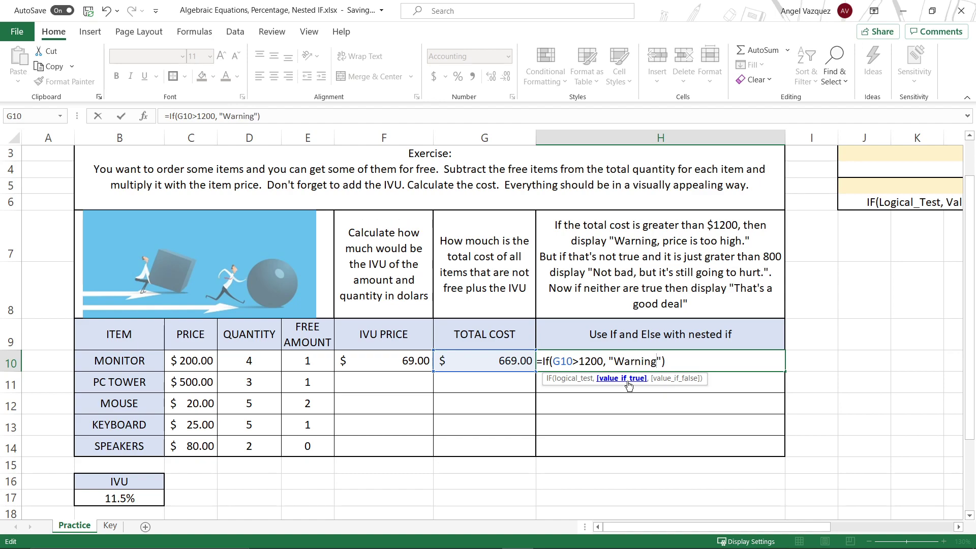
text(, price is too high")
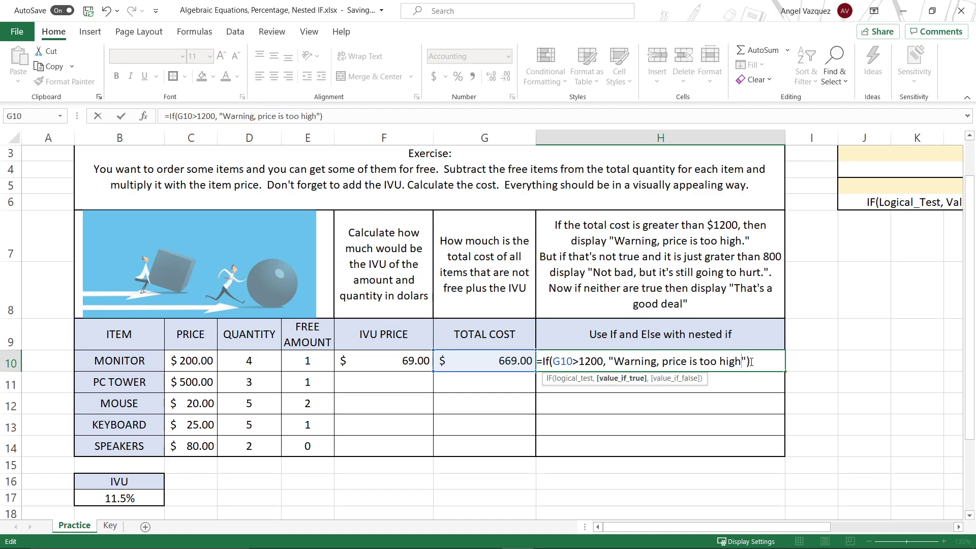
Step: Nest an empty second IF function as the value if false of the H10 formula, ready for its arguments
text(,)
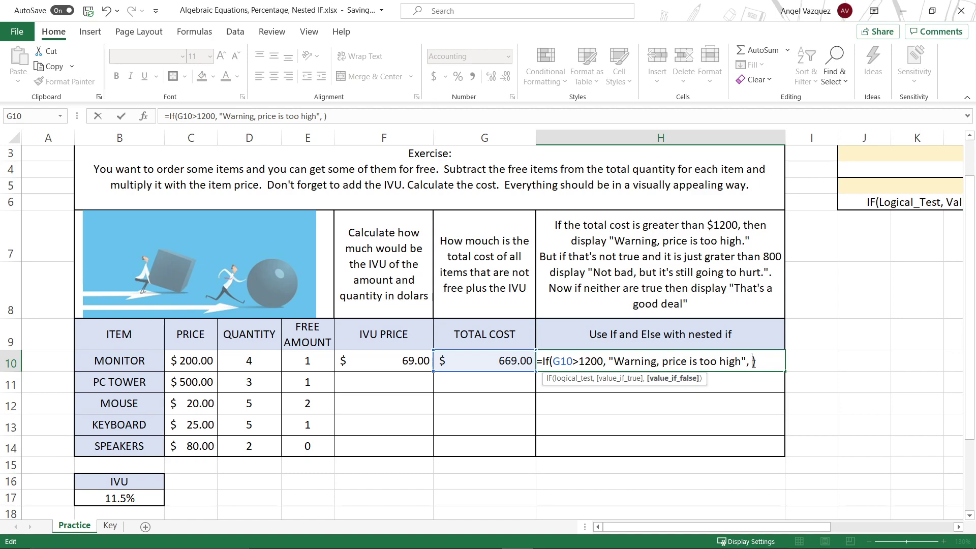
text(if)
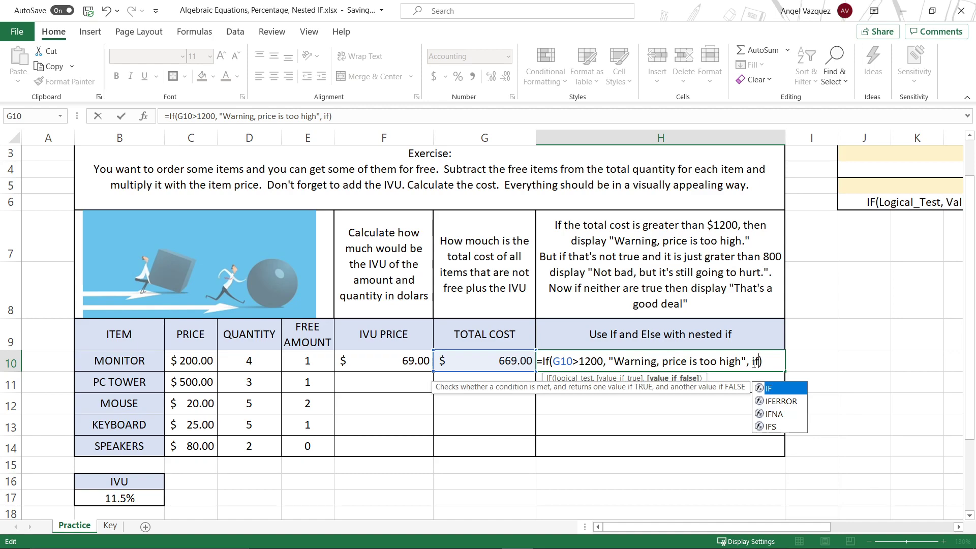
text(())
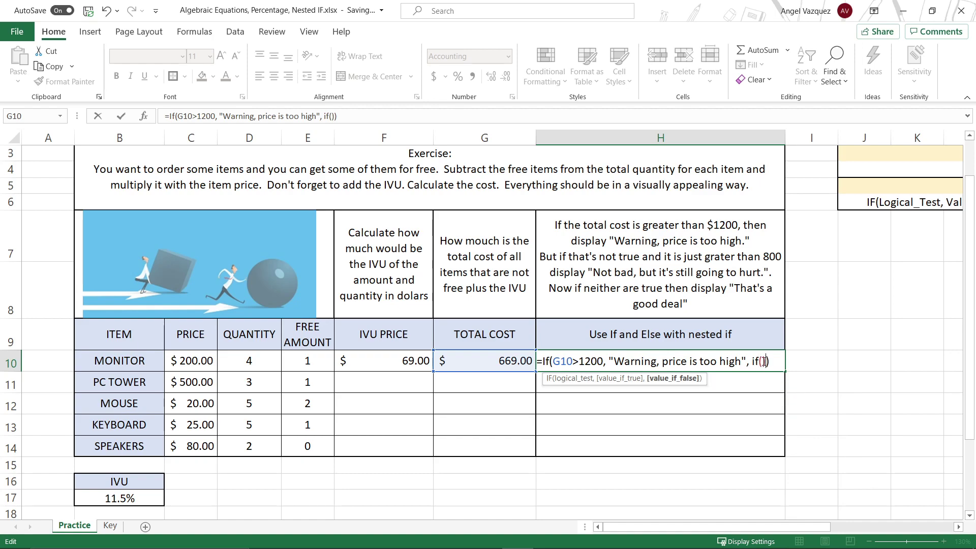
key(Left)
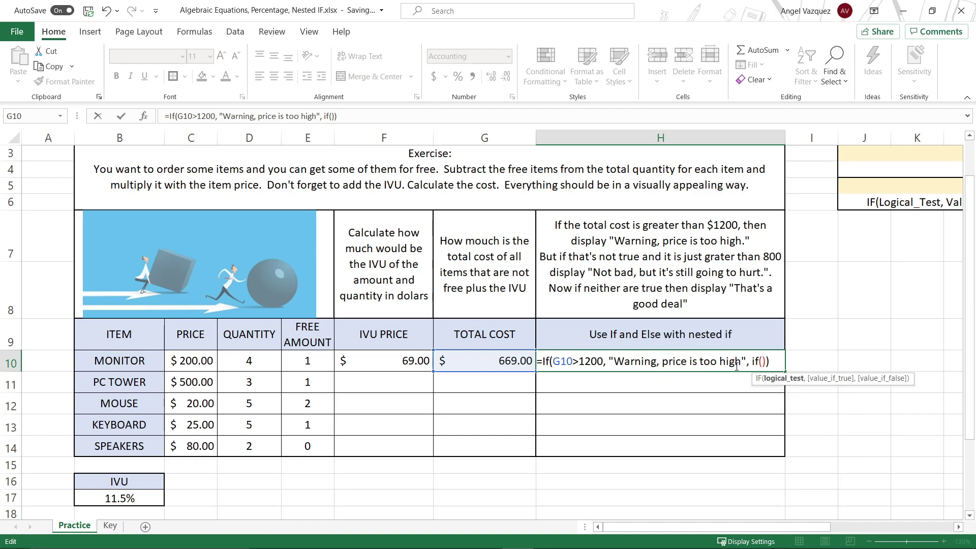
Step: Review the first test and the nested IF in the H10 formula against the nested IF structure reference in rows 5 and 6
drag(753, 361, 538, 364)
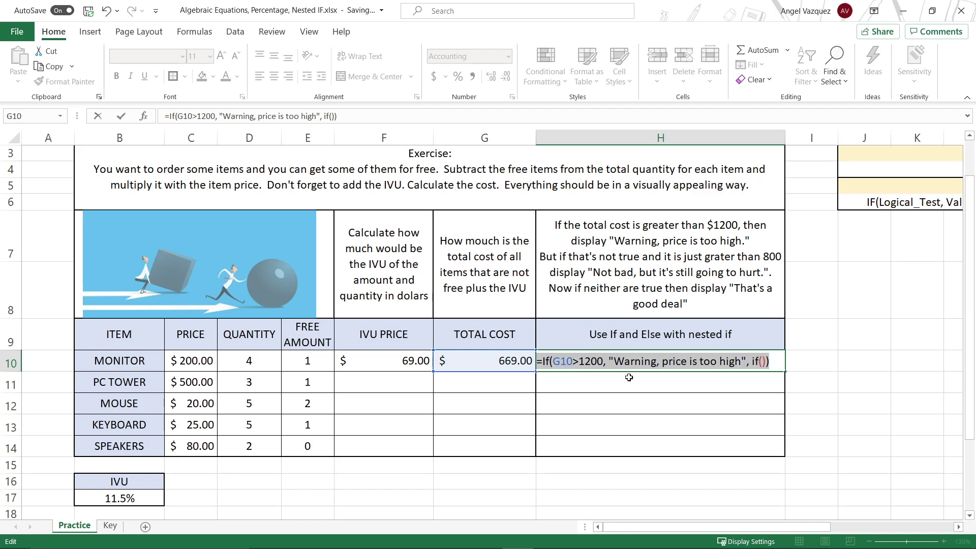
click(763, 360)
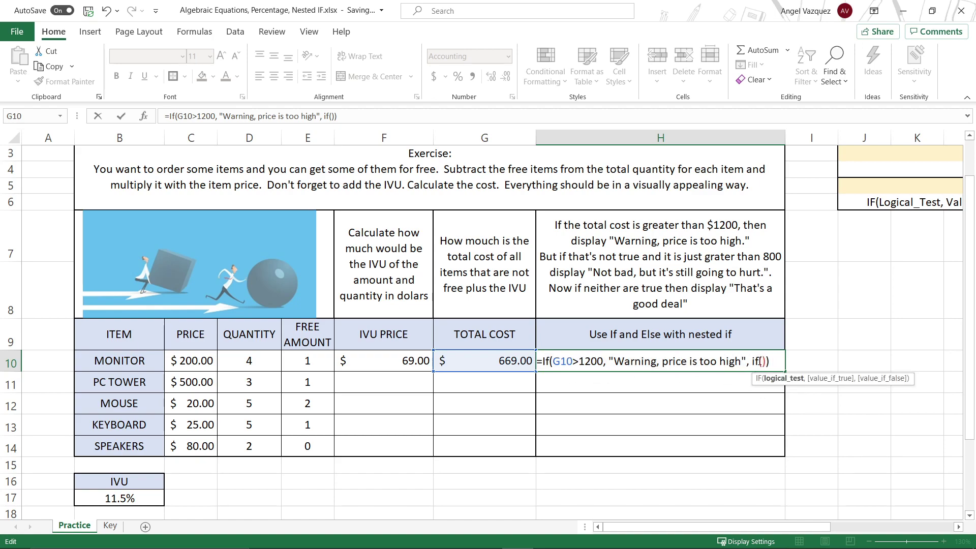
drag(750, 363, 771, 362)
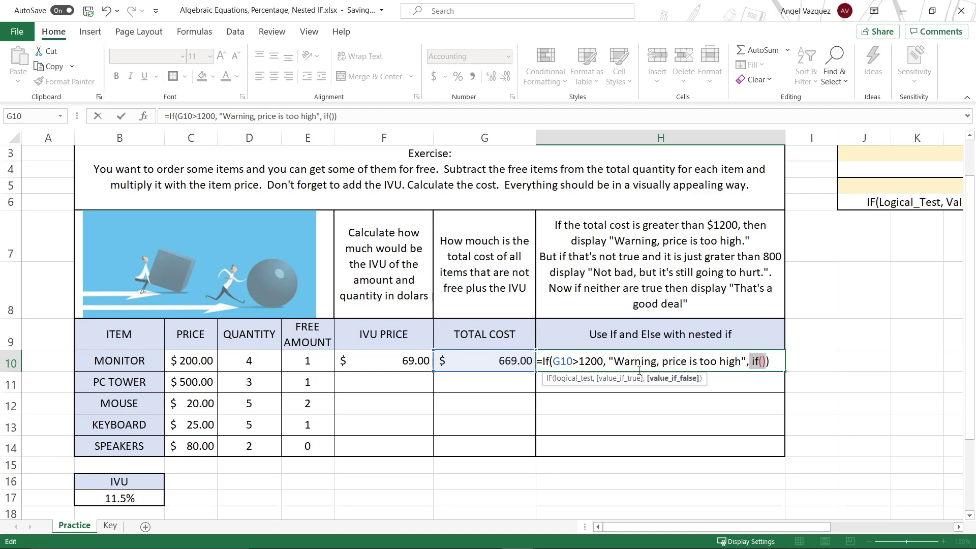
drag(601, 362, 556, 362)
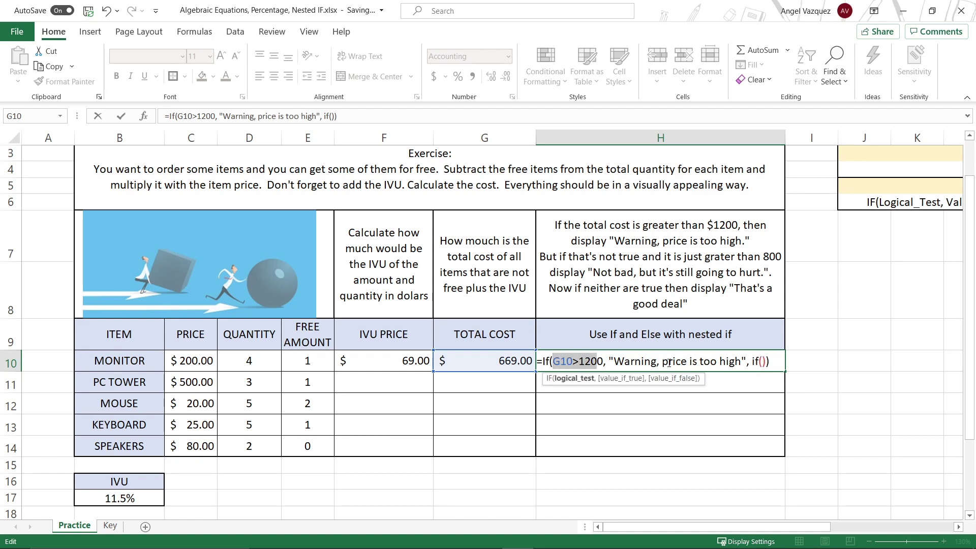
click(762, 362)
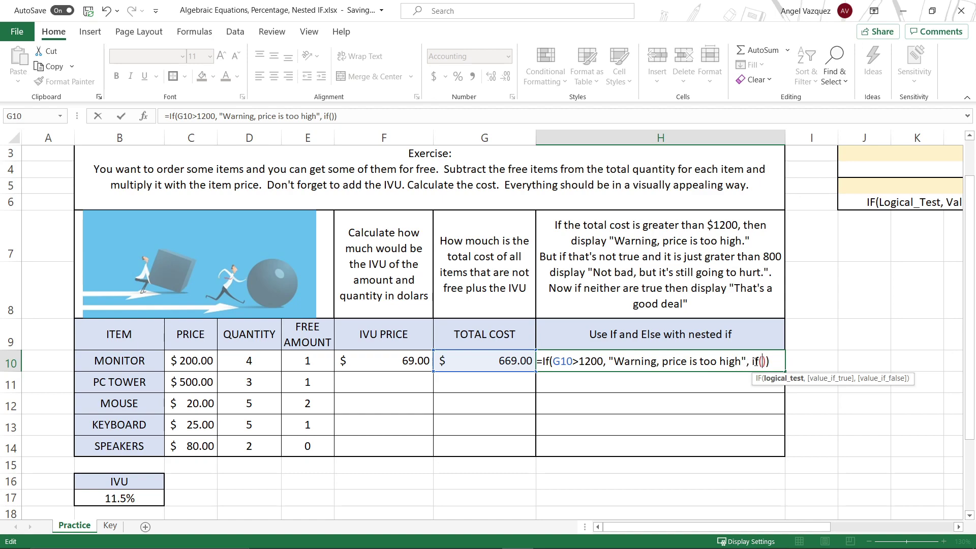
click(757, 361)
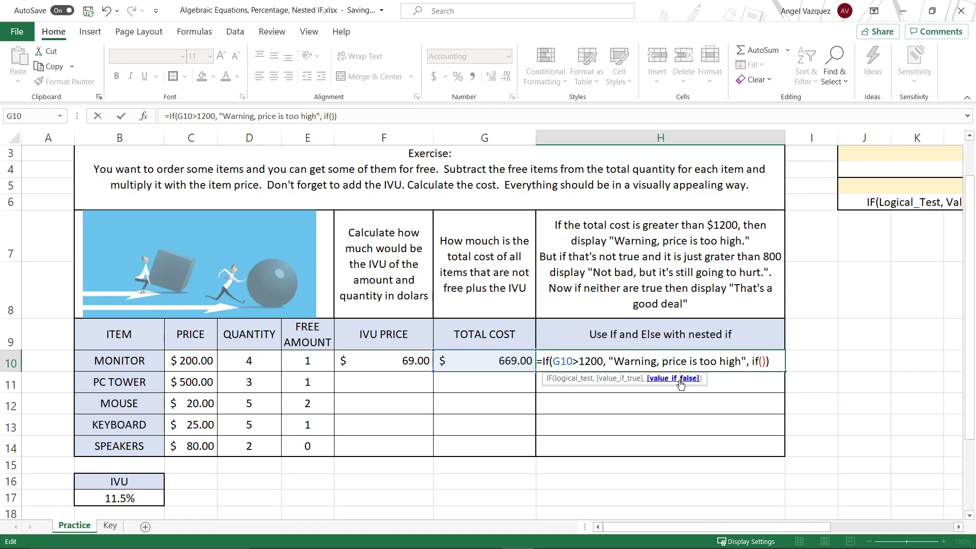
click(763, 362)
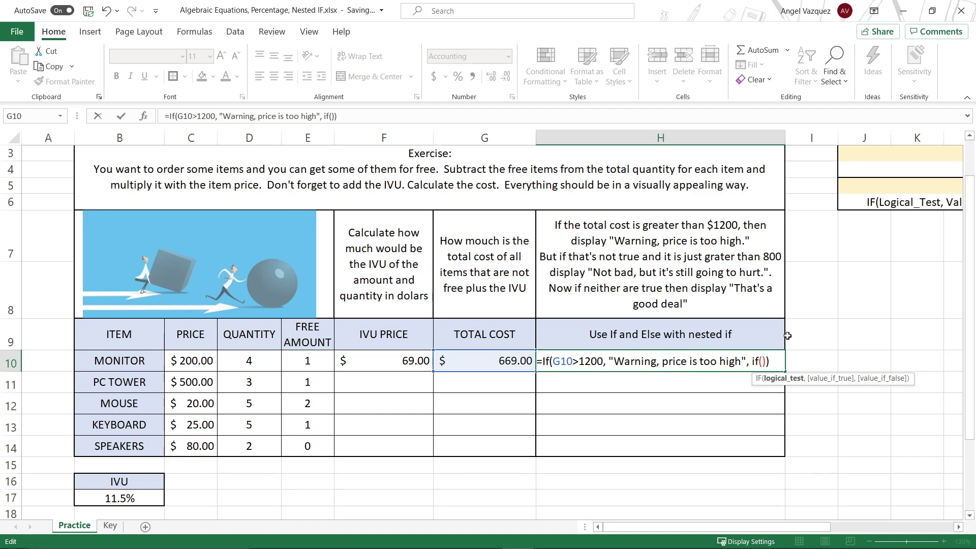
scroll(769, 312, right, 3)
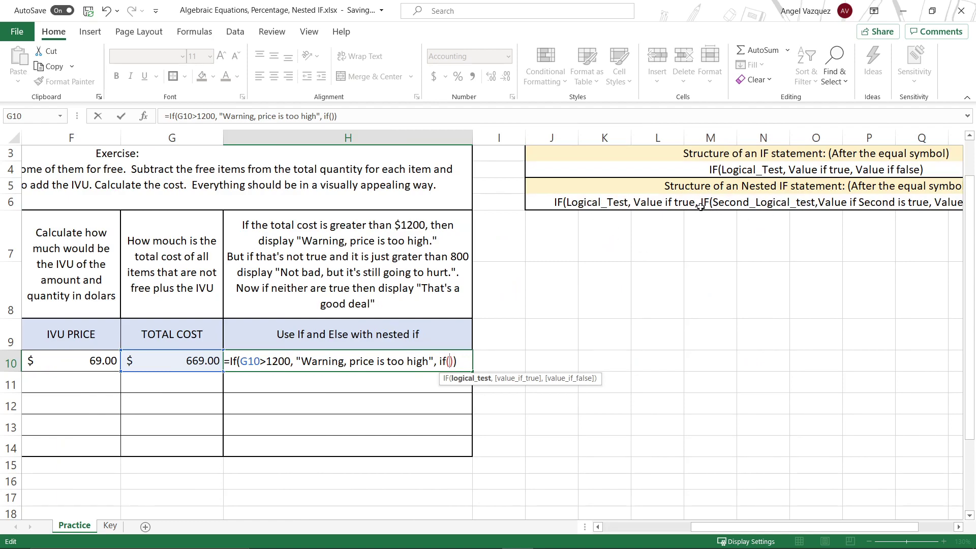
scroll(962, 214, right, 3)
scroll(962, 215, left, 2)
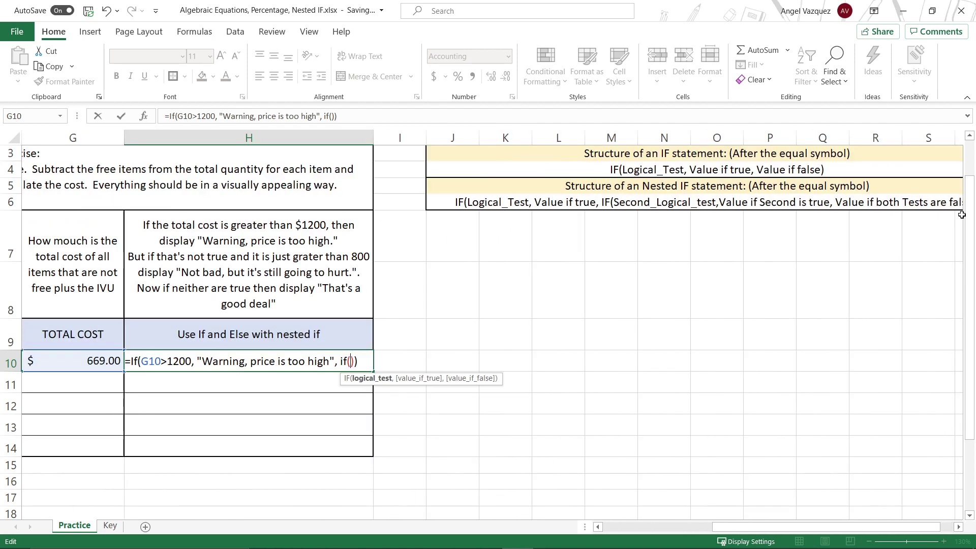
scroll(962, 215, right, 1)
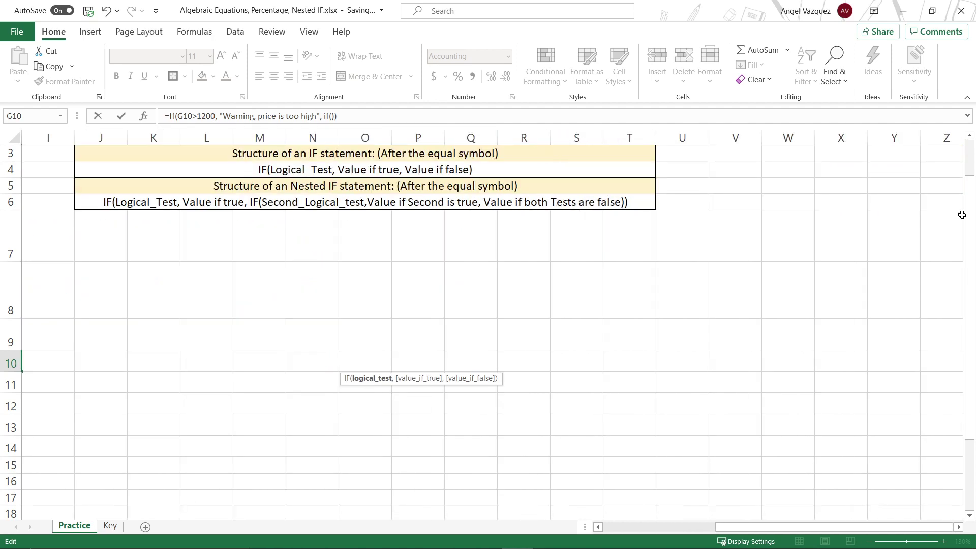
scroll(962, 215, left, 2)
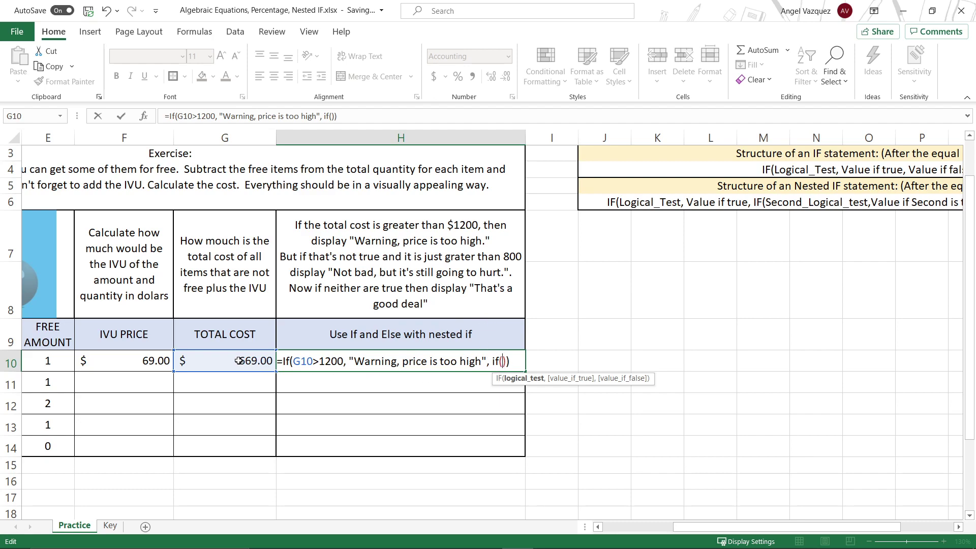
Step: Enter G10>800 as the logical test of the nested IF in H10, followed by a comma
click(239, 361)
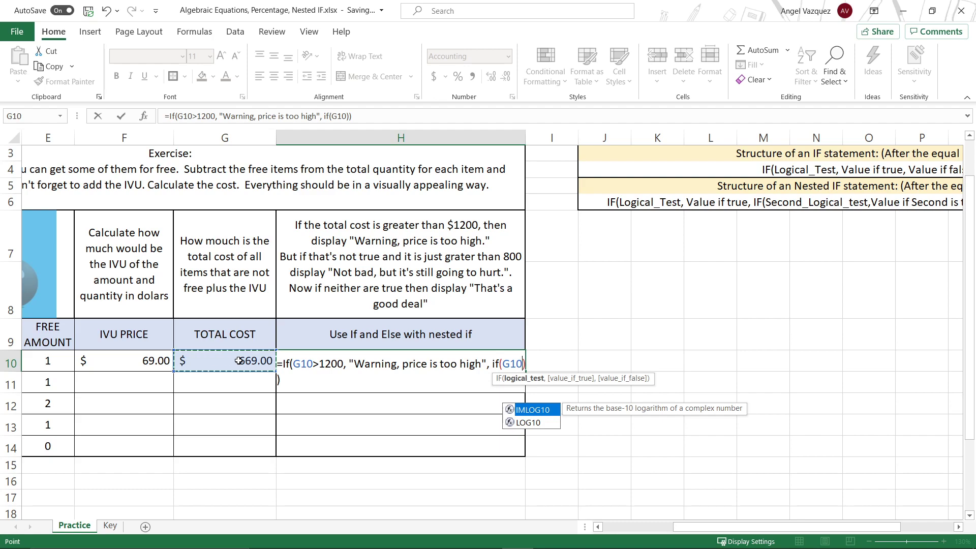
text(>)
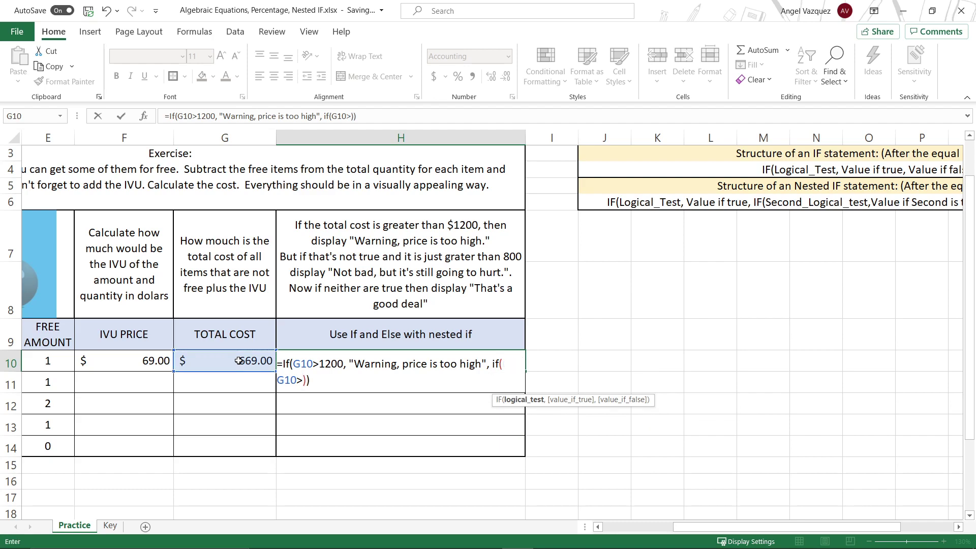
text(800)
click(322, 382)
text(, )
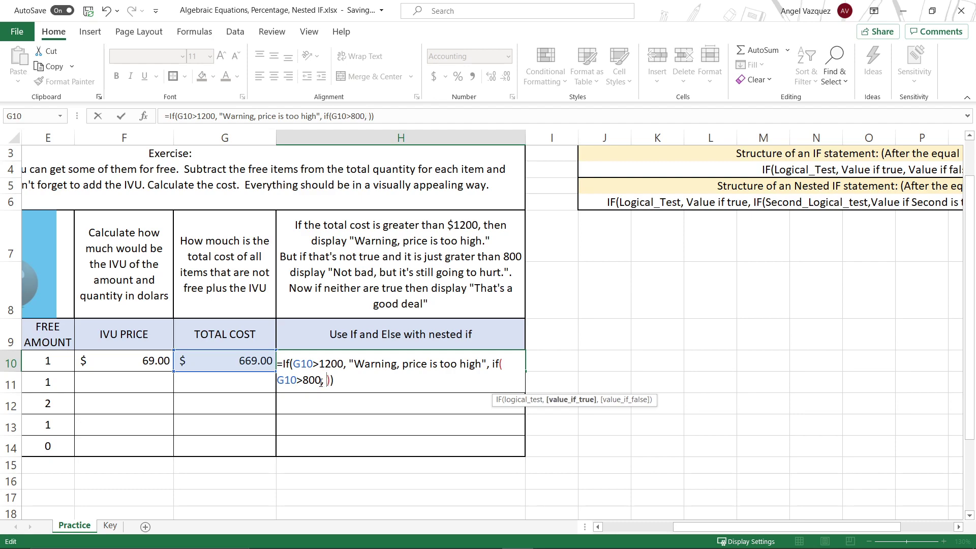
Step: Add "Not bad, but it's still going to hurt" as the nested IF's value if true, and check its G10>800 test
text("")
text(Not ba)
text(d, )
text(but it's s)
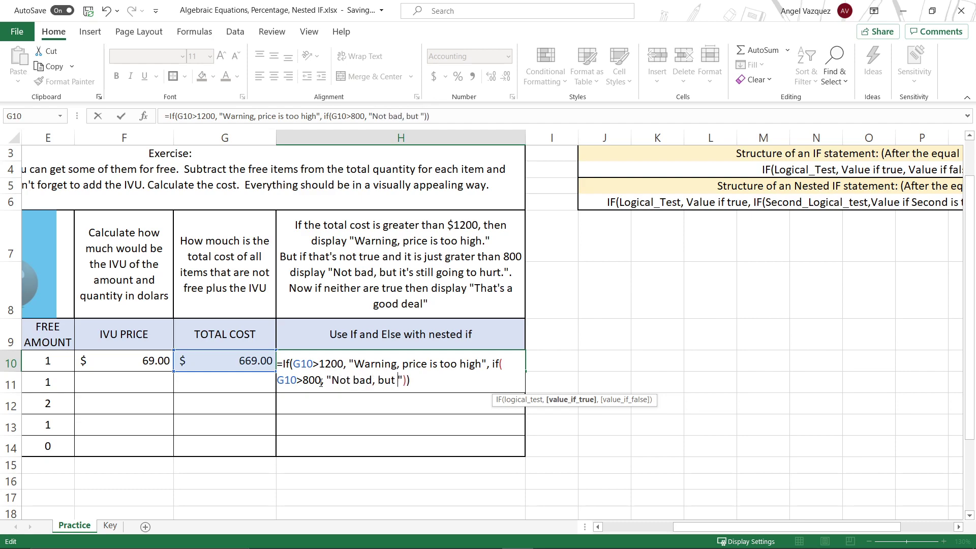
text(tu)
key(BackSpace)
text(ill going t)
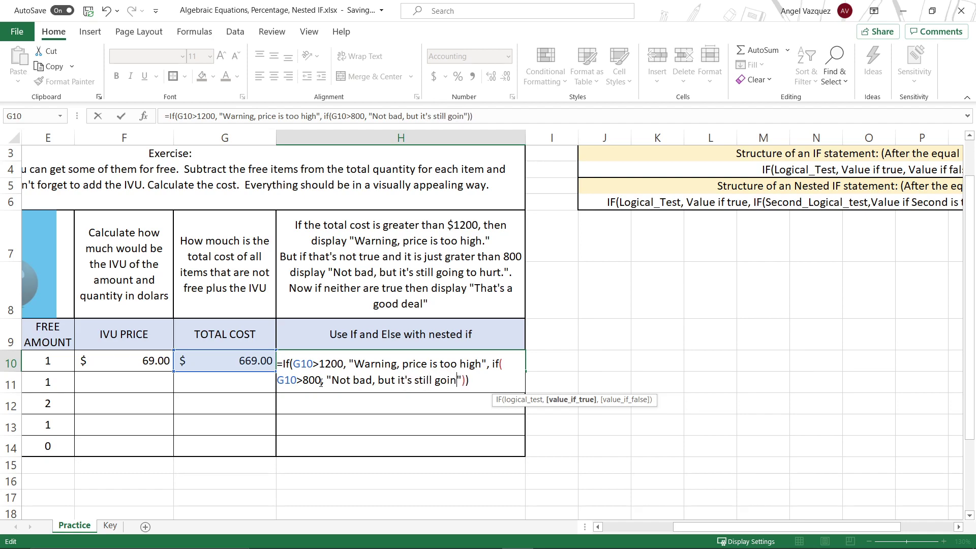
text(o hurt)
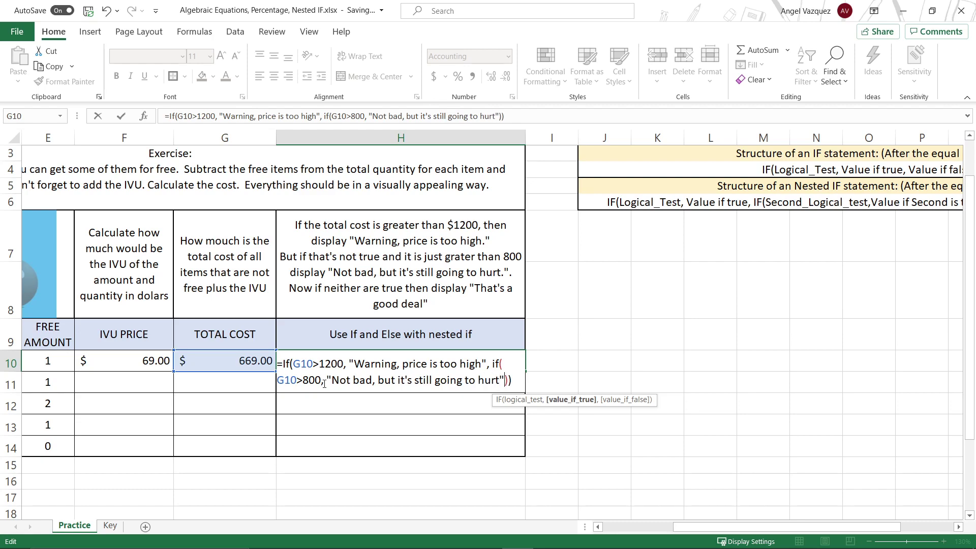
drag(277, 381, 321, 380)
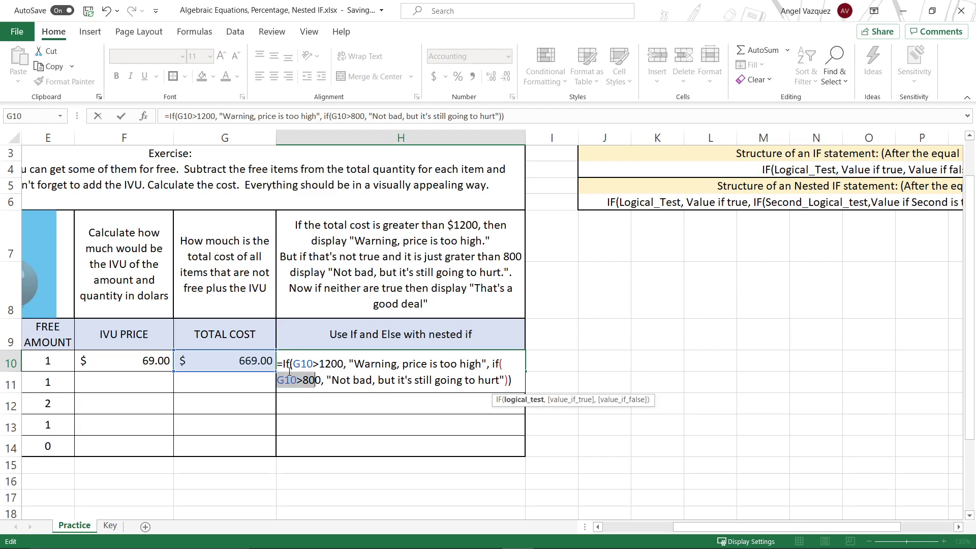
Step: Add "That's a good deal!" as the value if false of the nested IF in H10 and complete the formula
drag(327, 380, 505, 381)
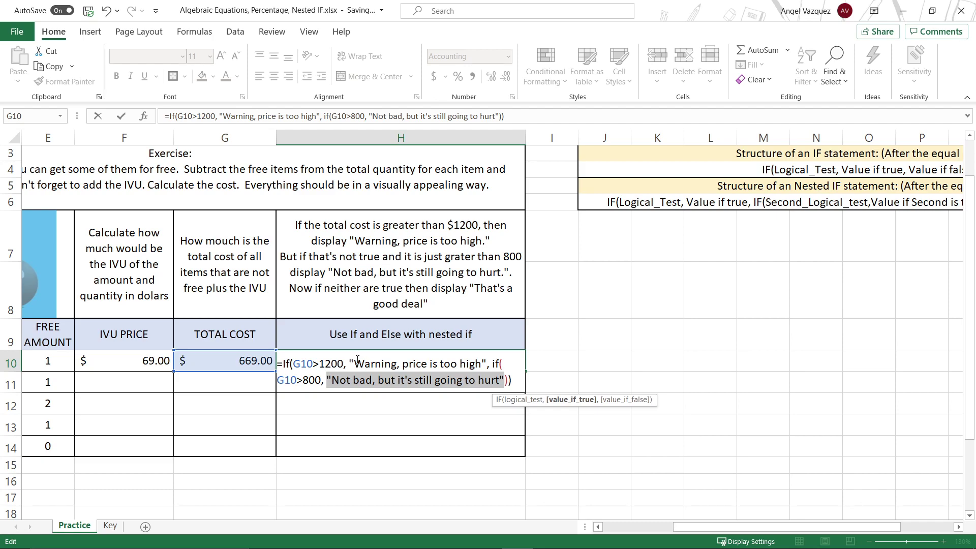
drag(300, 380, 322, 380)
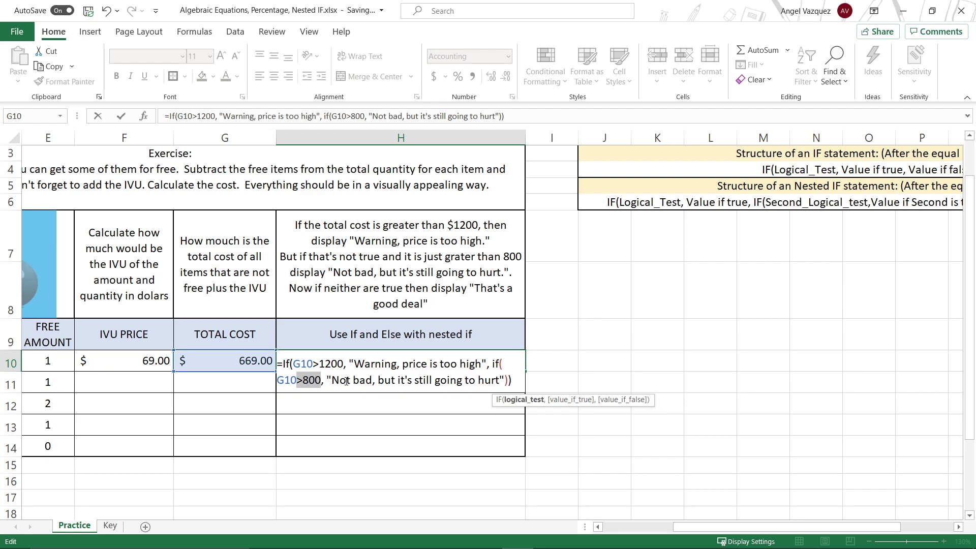
click(504, 380)
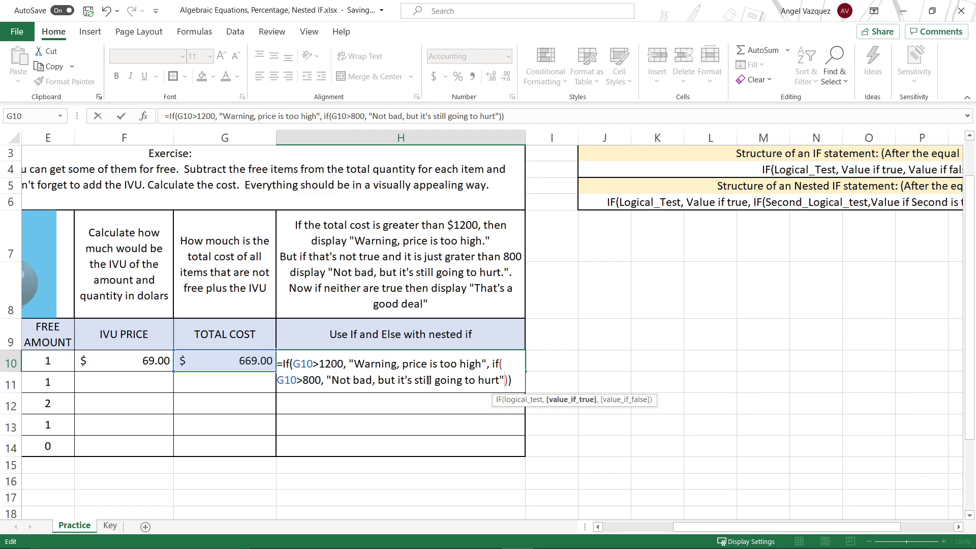
text(,)
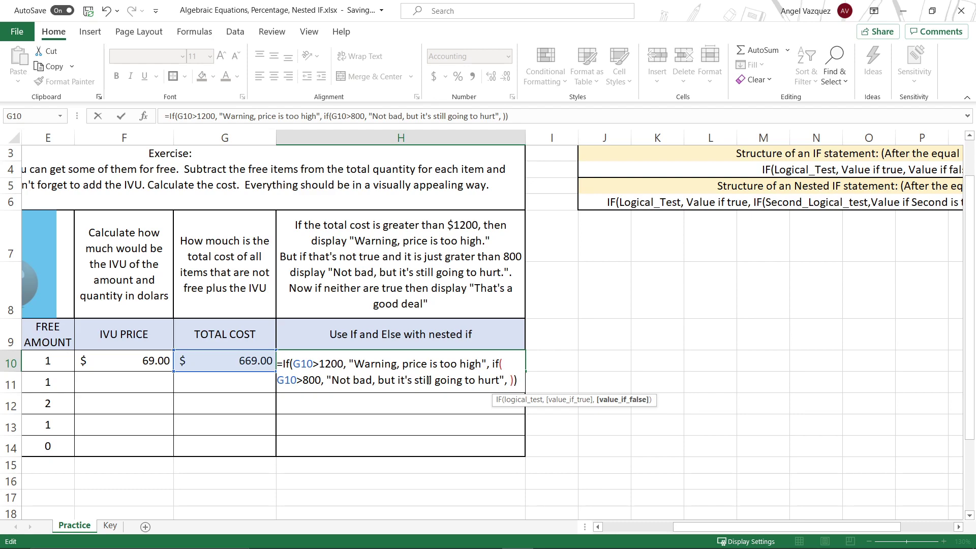
text( ""That's a)
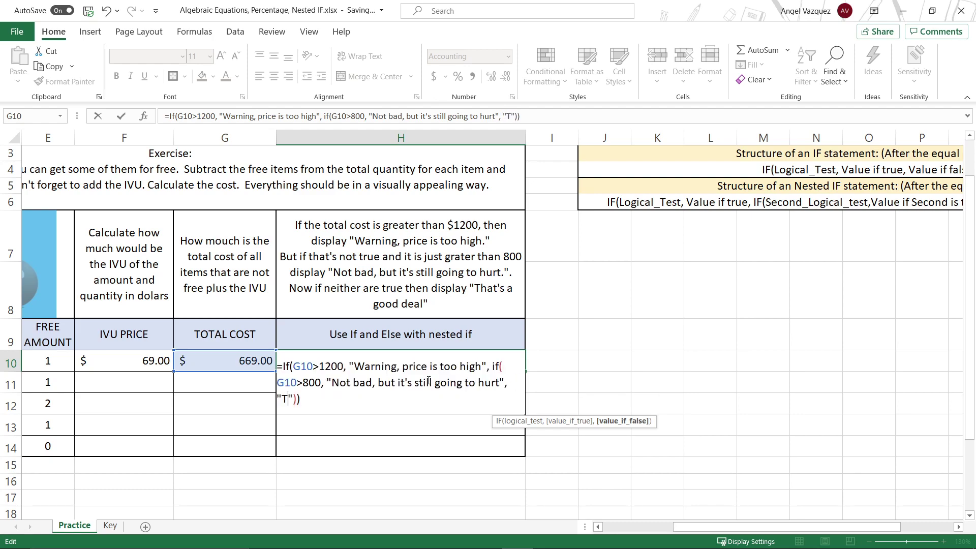
text( good deal)
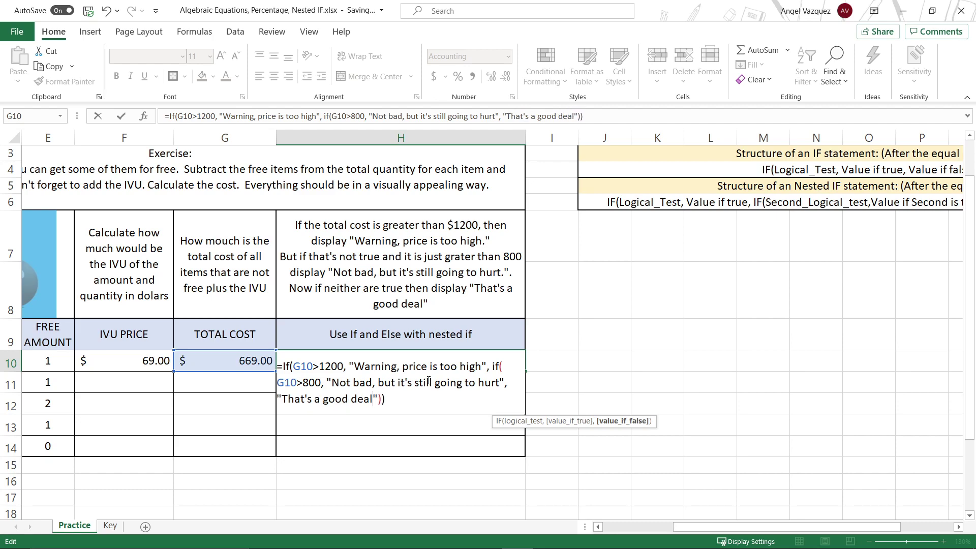
text(!)
key(Return)
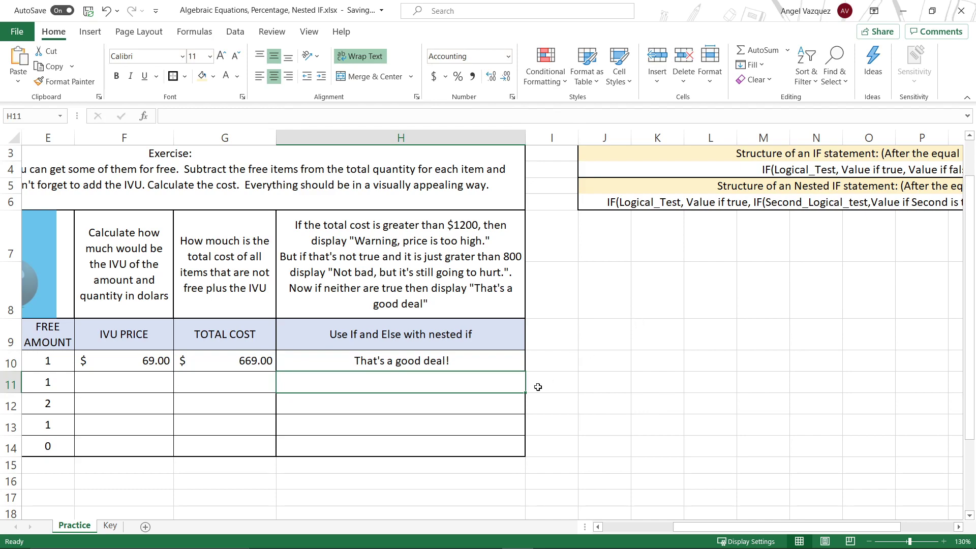
Step: Set the monitor quantity in D10 to 6 to test the nested IF rating
scroll(538, 387, left, 1)
scroll(538, 387, left, 3)
click(483, 362)
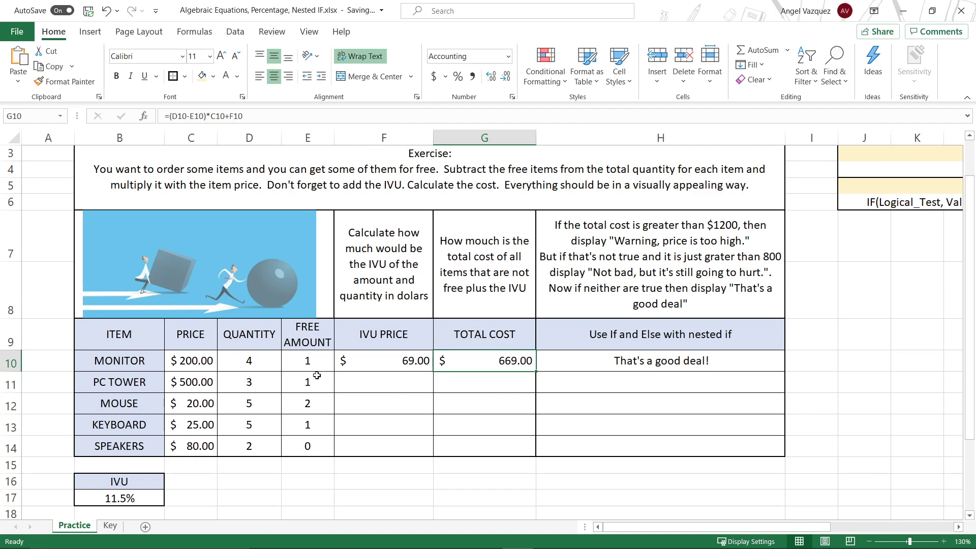
click(264, 365)
text(6)
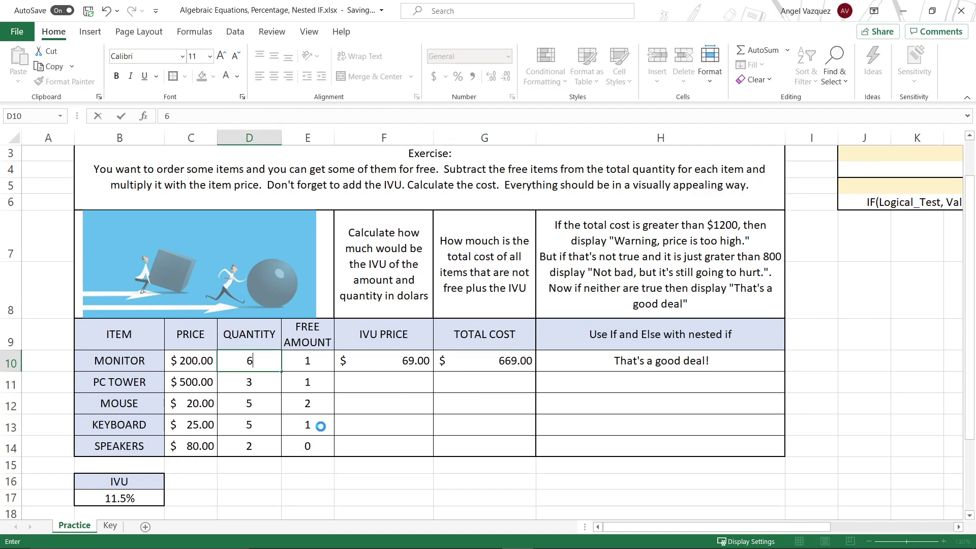
key(Tab)
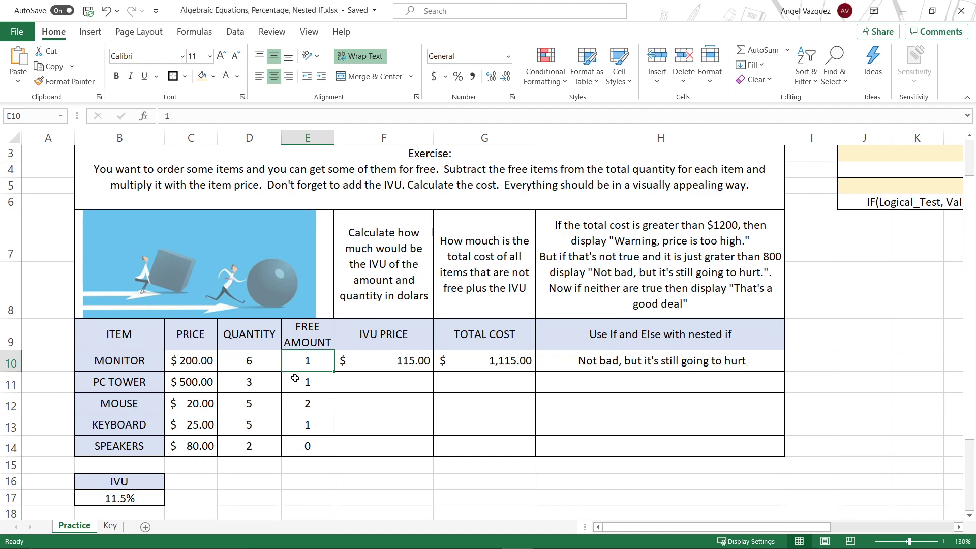
Step: Set the monitor quantity in D10 to 8 and check the rating and total cost formulas in H10 and G10
click(259, 363)
text(8)
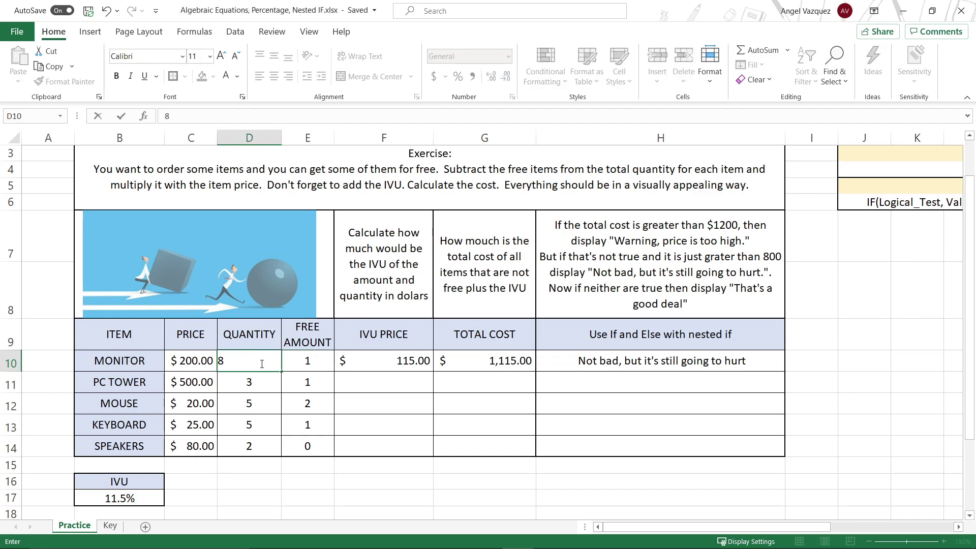
key(Up)
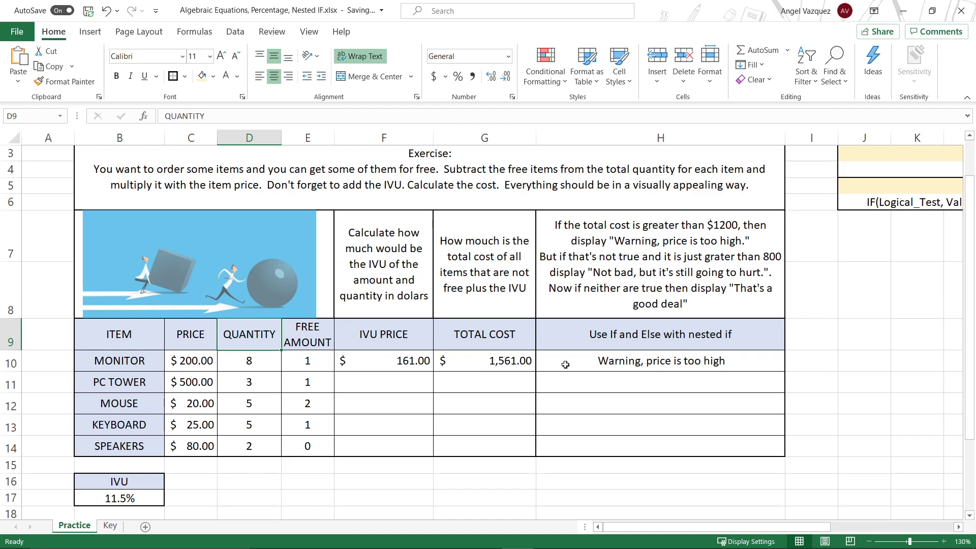
click(666, 369)
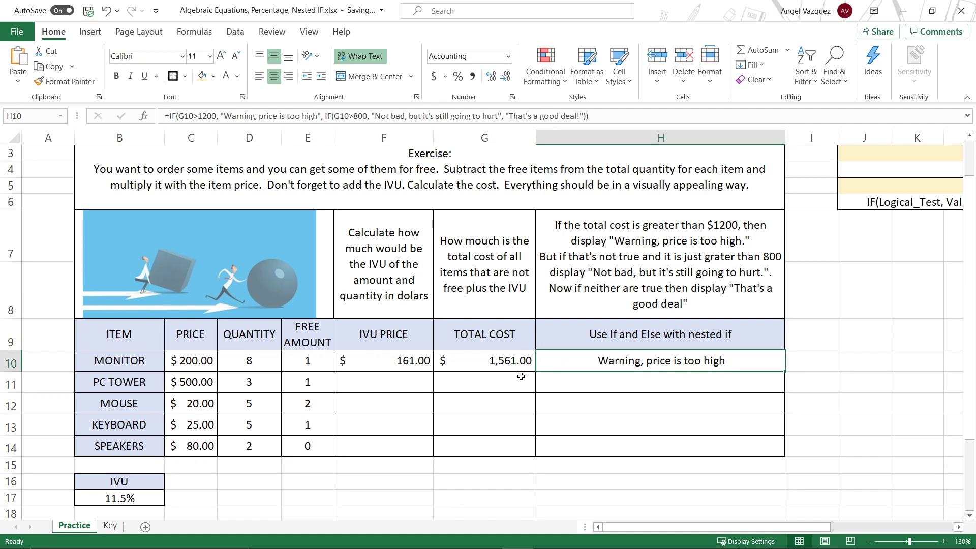
click(467, 364)
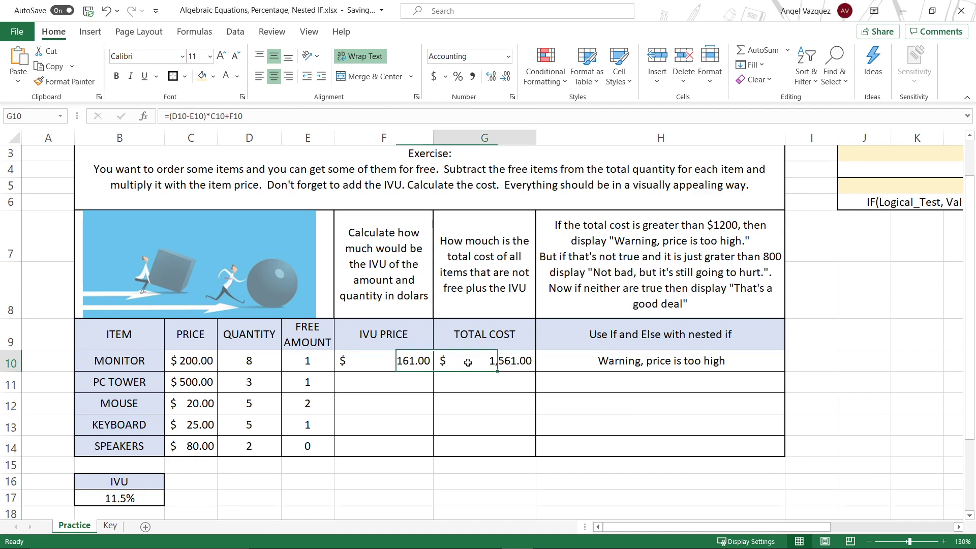
Step: Fill the IVU price and total cost formulas from row 10 down to the speakers in row 14
click(402, 363)
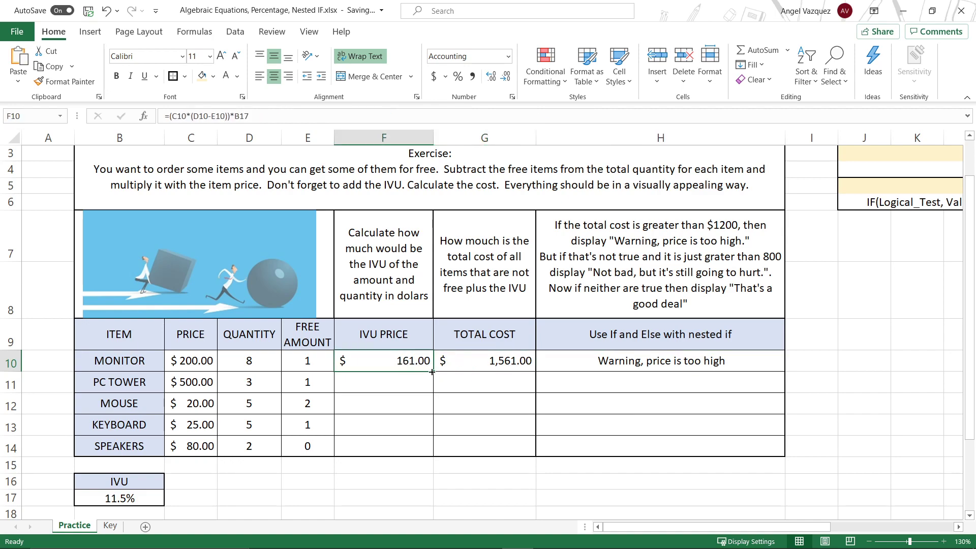
drag(432, 372, 435, 409)
drag(436, 437, 432, 455)
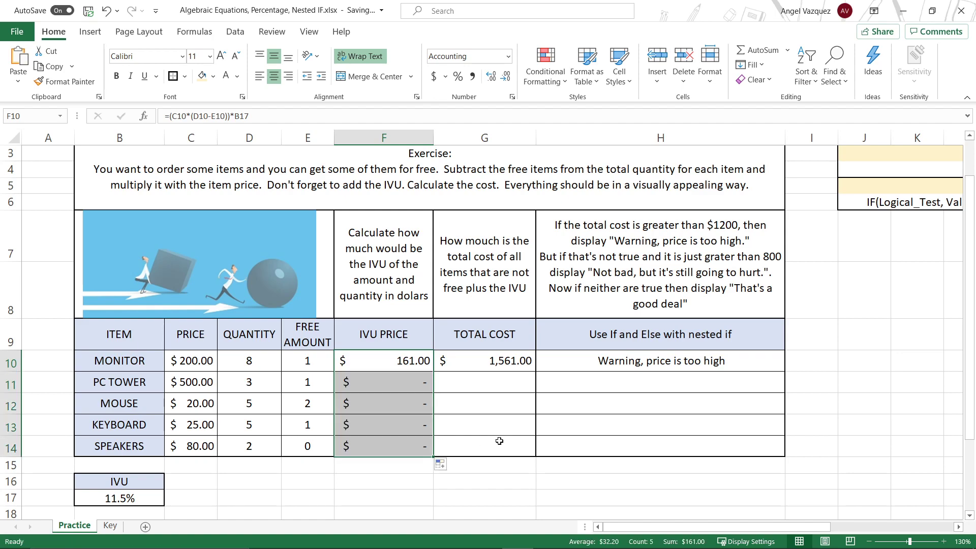
click(496, 360)
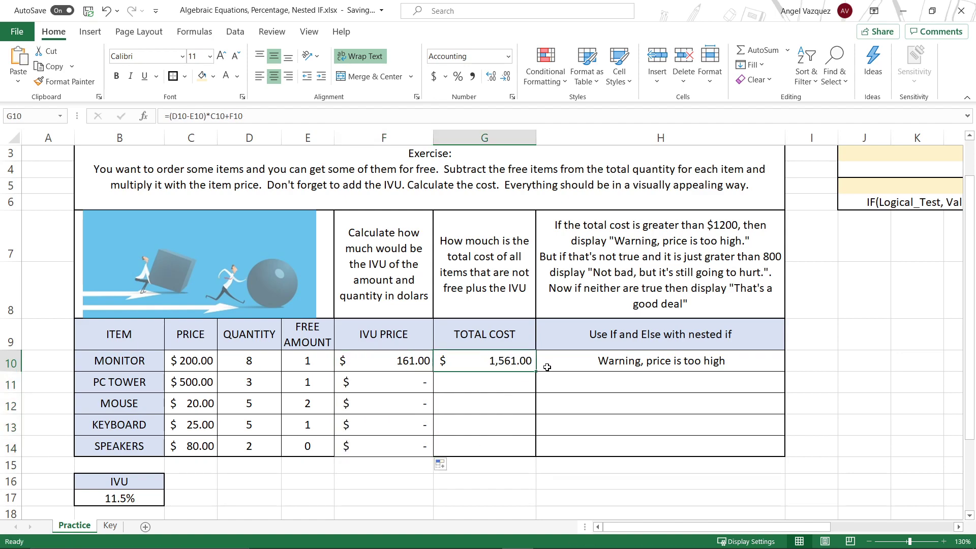
drag(538, 372, 534, 451)
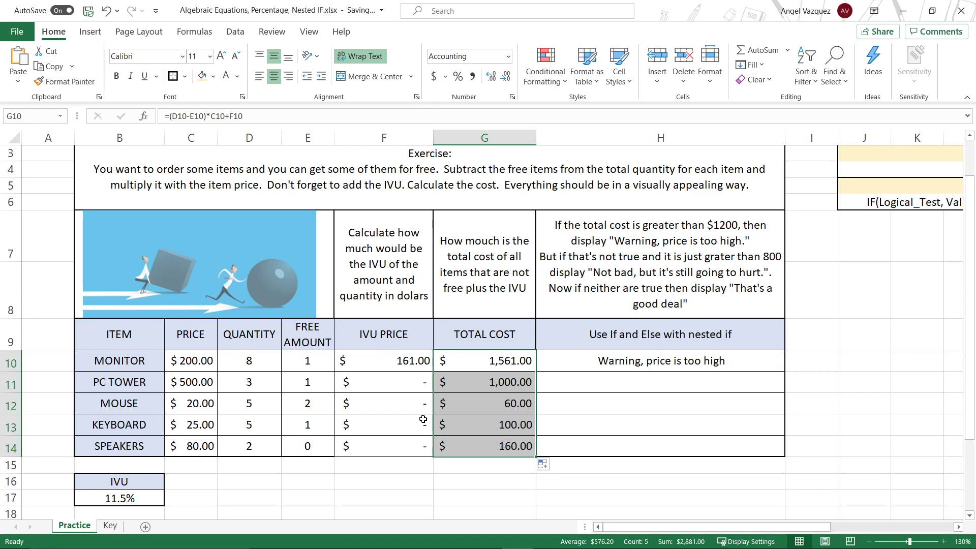
Step: Compare the IVU price formulas in F10 and F11 with the price, quantity, free amount and IVU rate cells they should use
click(419, 368)
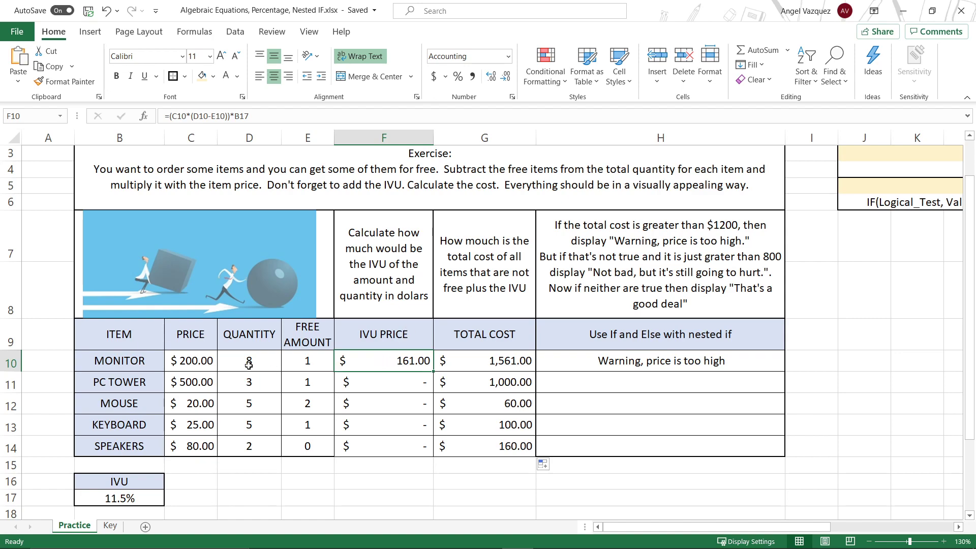
click(198, 363)
click(269, 365)
click(308, 364)
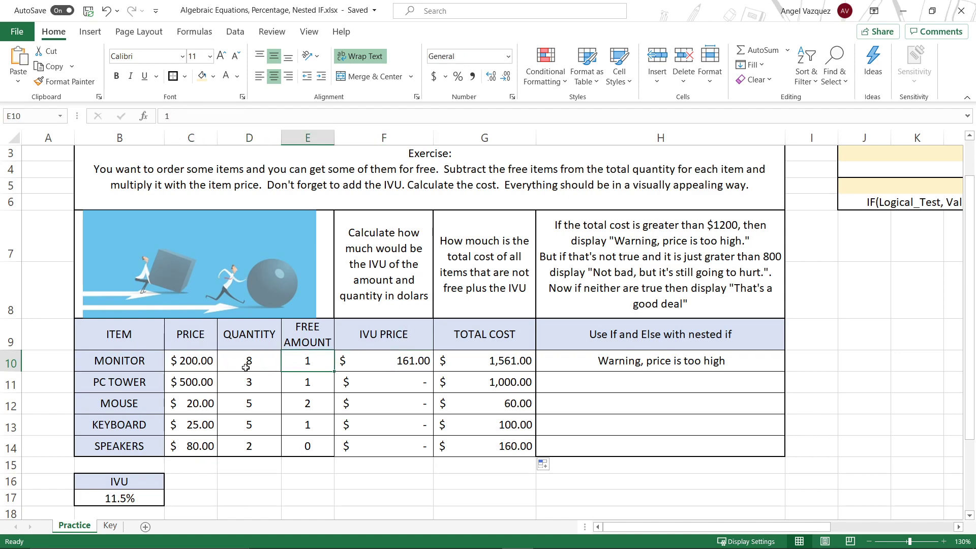
drag(190, 363, 296, 359)
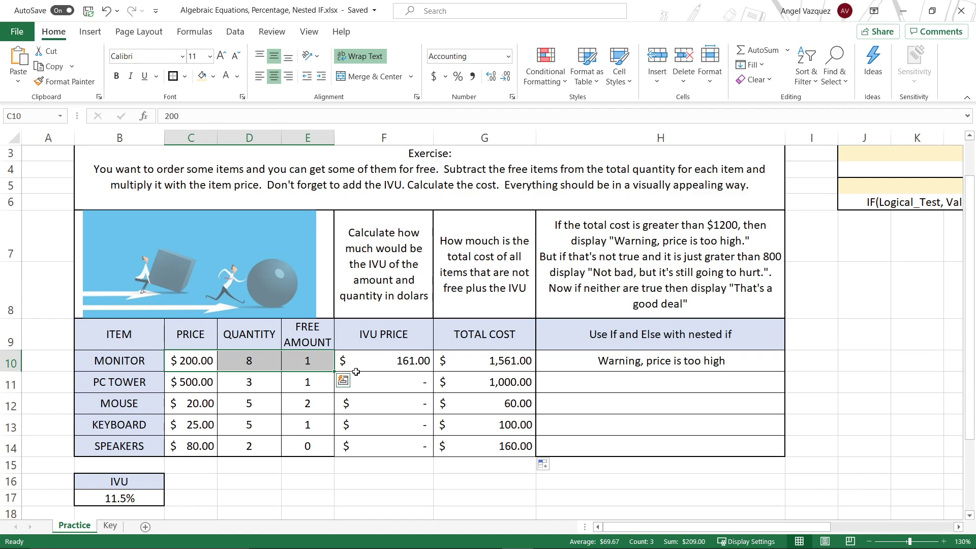
click(387, 387)
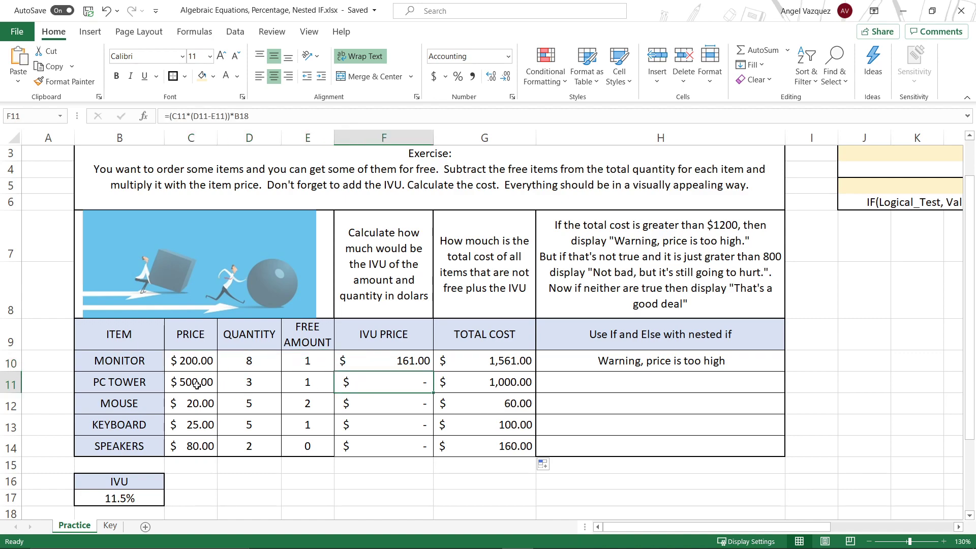
drag(197, 385, 310, 379)
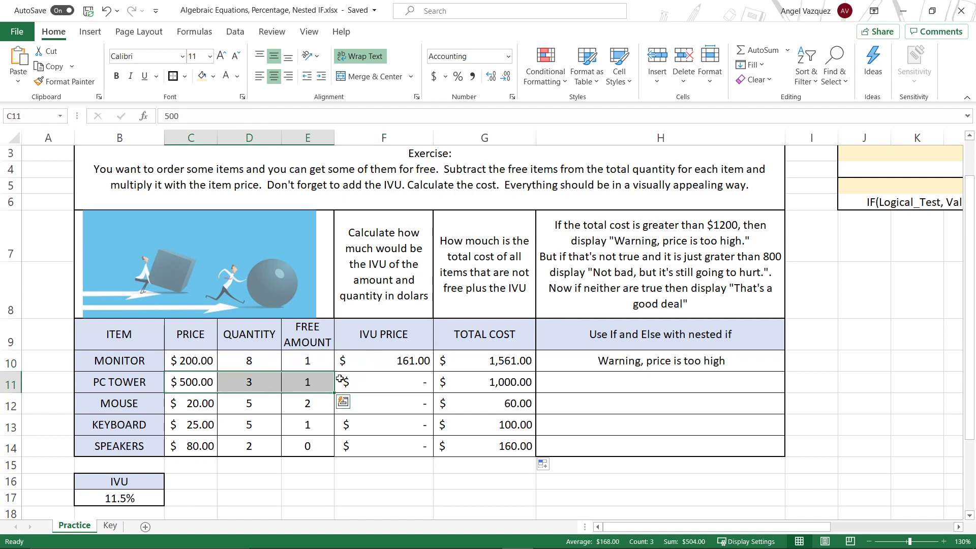
scroll(340, 378, down, 1)
click(155, 444)
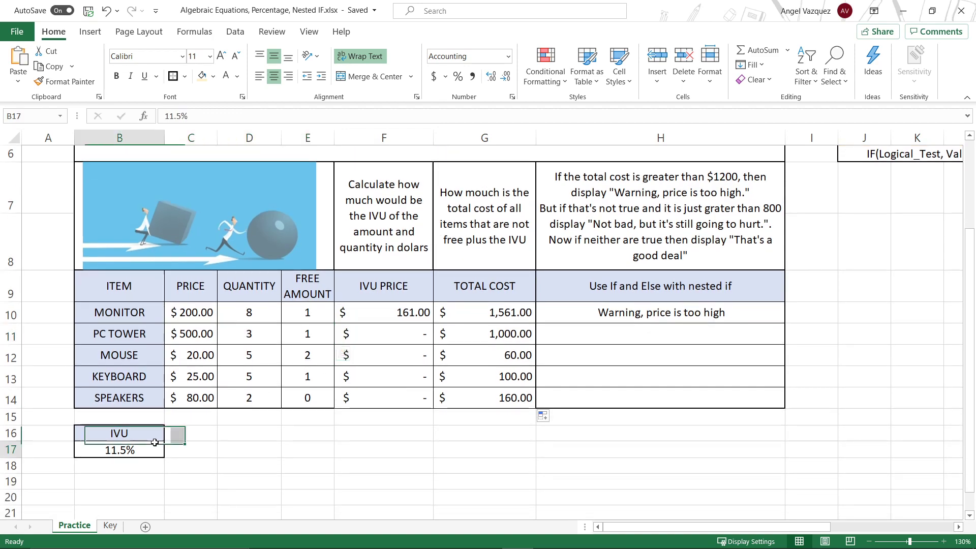
Step: Inspect which cells the copied IVU price formulas in F11 and F14 reference for the IVU rate
double_click(399, 338)
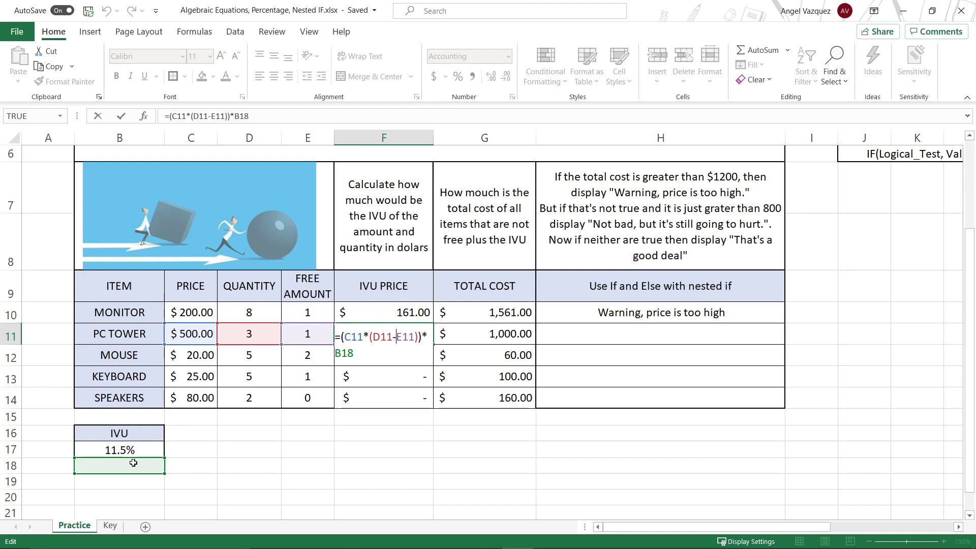
key(Return)
double_click(422, 395)
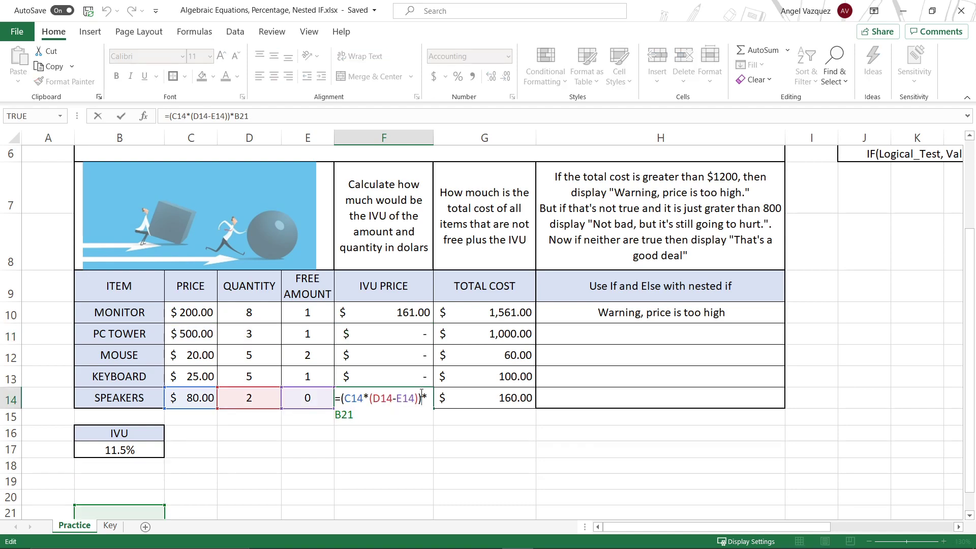
scroll(304, 404, down, 1)
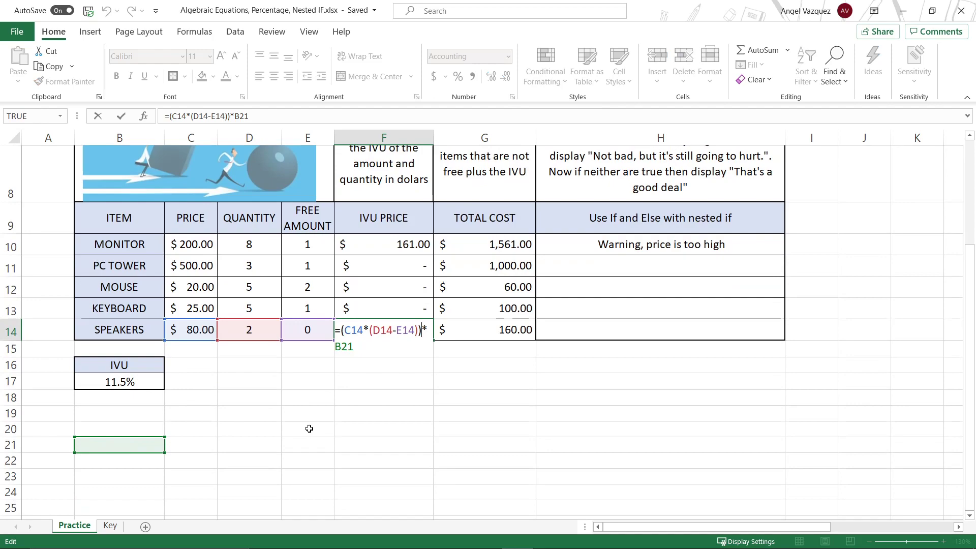
scroll(331, 414, up, 1)
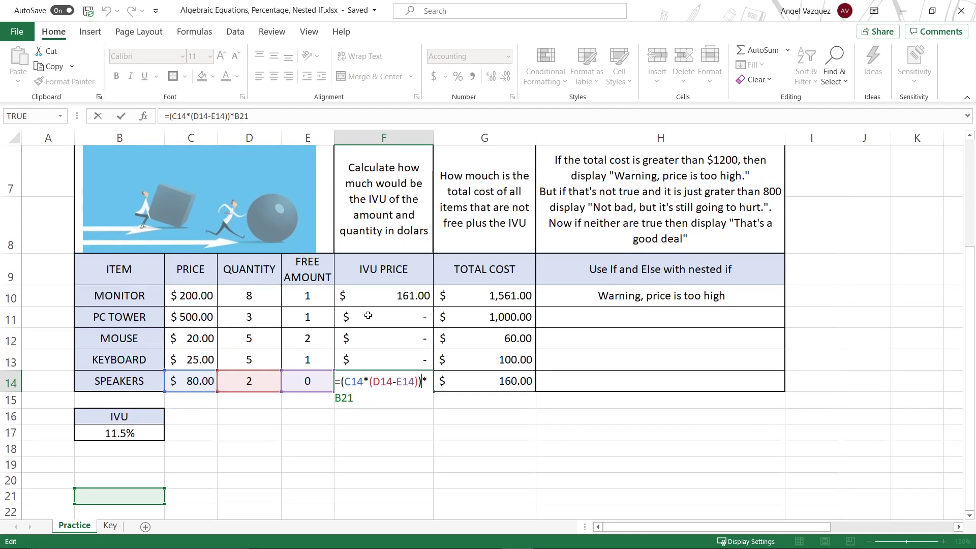
key(ctrl+Return)
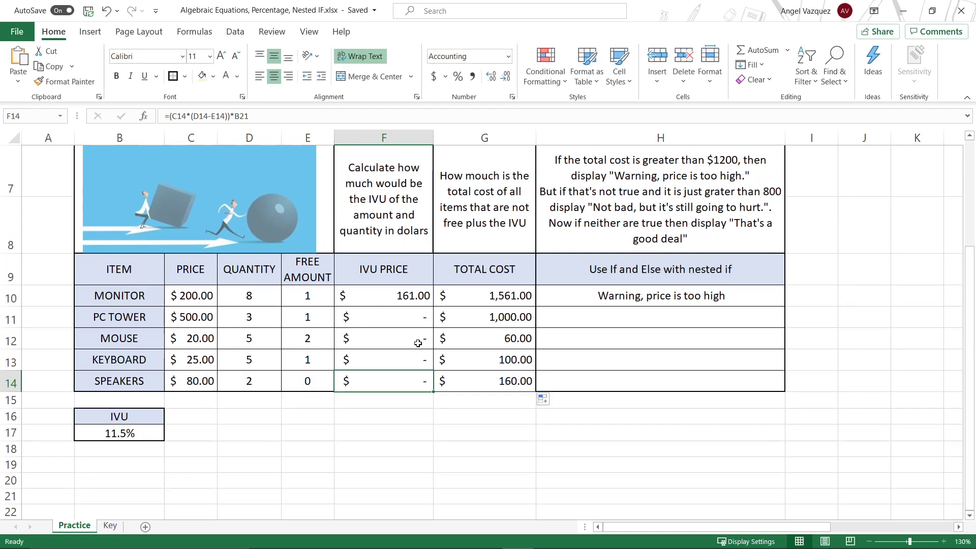
Step: Clear the copied IVU price and total cost formulas from F11:G14
click(403, 301)
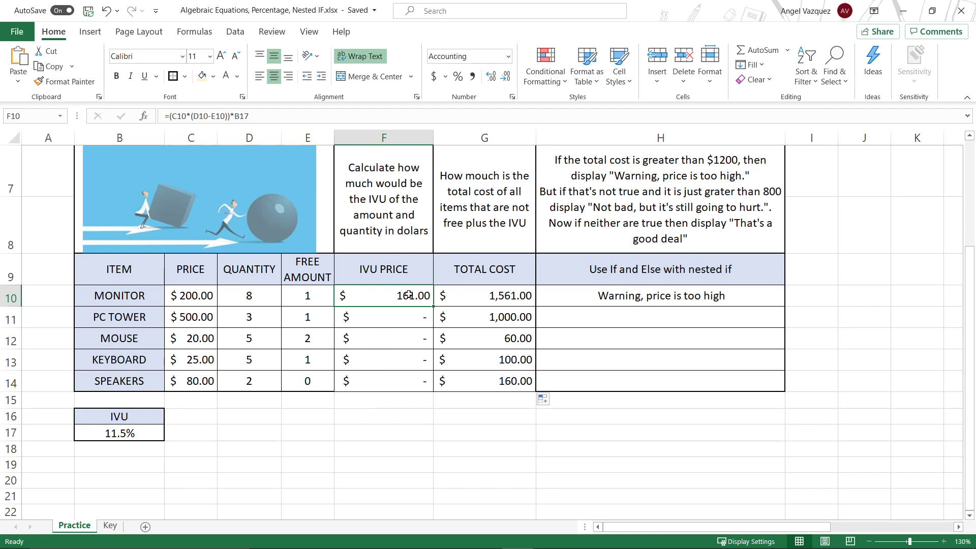
drag(403, 313, 382, 382)
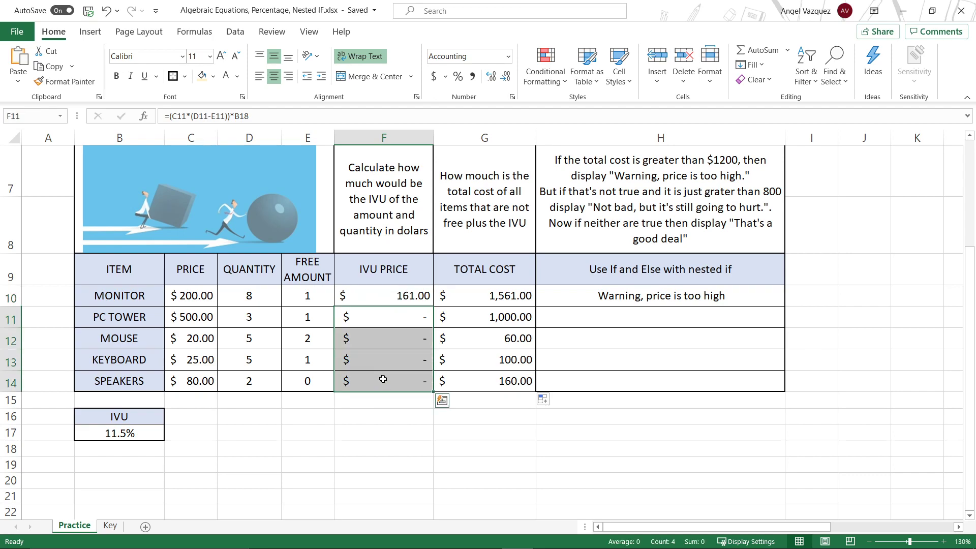
key(Delete)
drag(447, 316, 451, 375)
key(Delete)
Step: Make the IVU rate reference absolute in the monitor's IVU price formula in F10, giving =(C10*(D10-E10))*$B$17
click(420, 299)
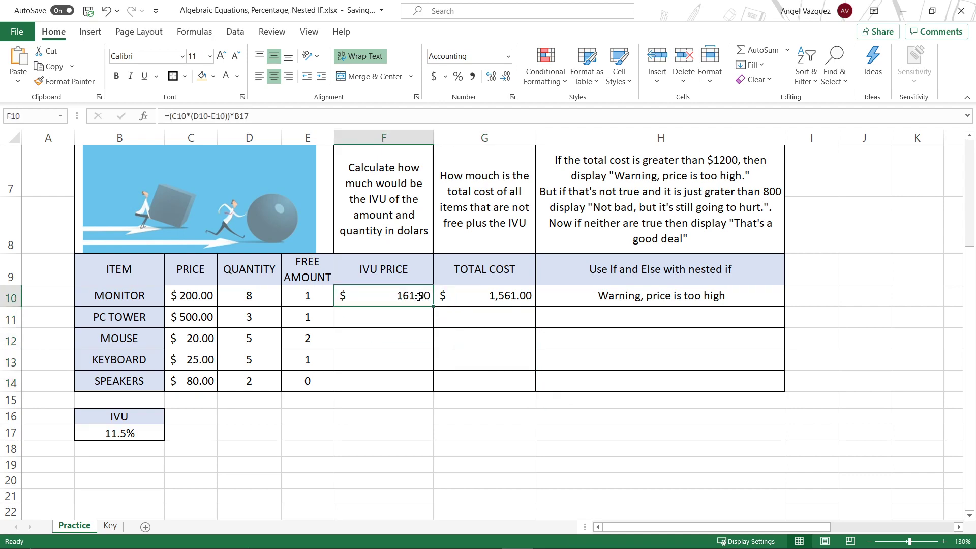
click(242, 117)
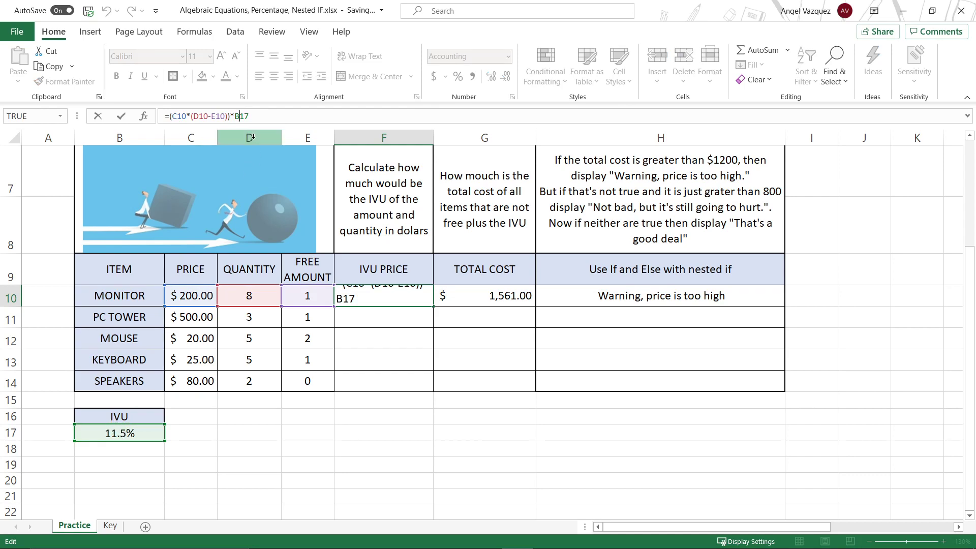
click(239, 116)
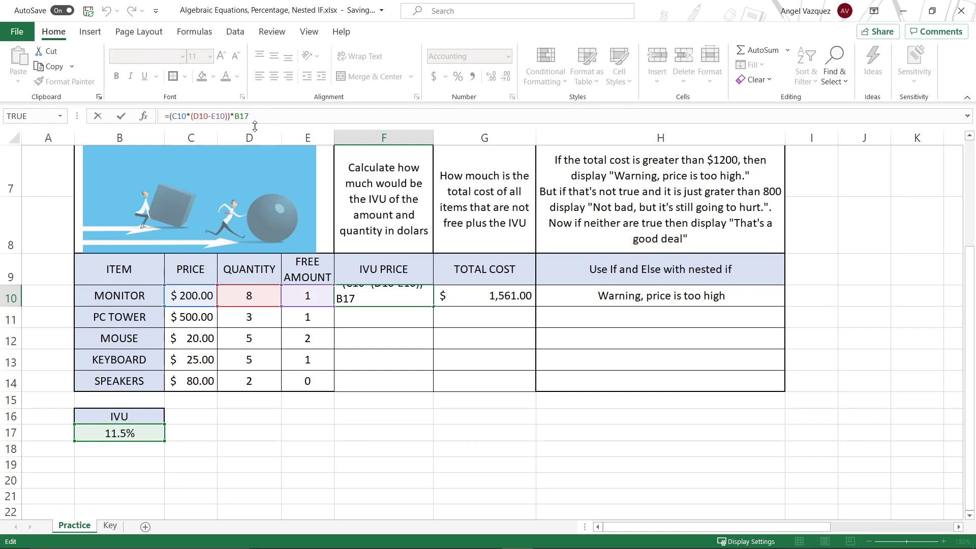
text($)
click(244, 117)
text($)
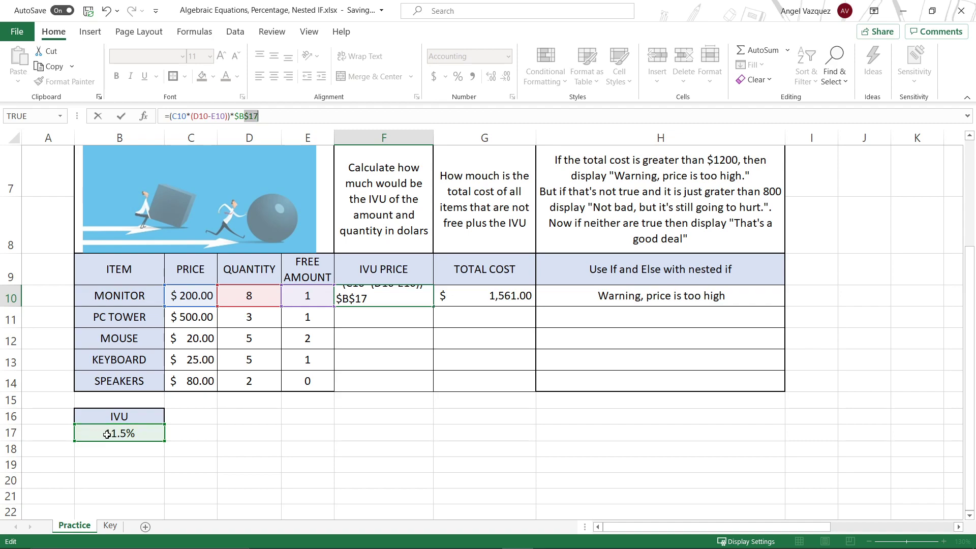
key(Return)
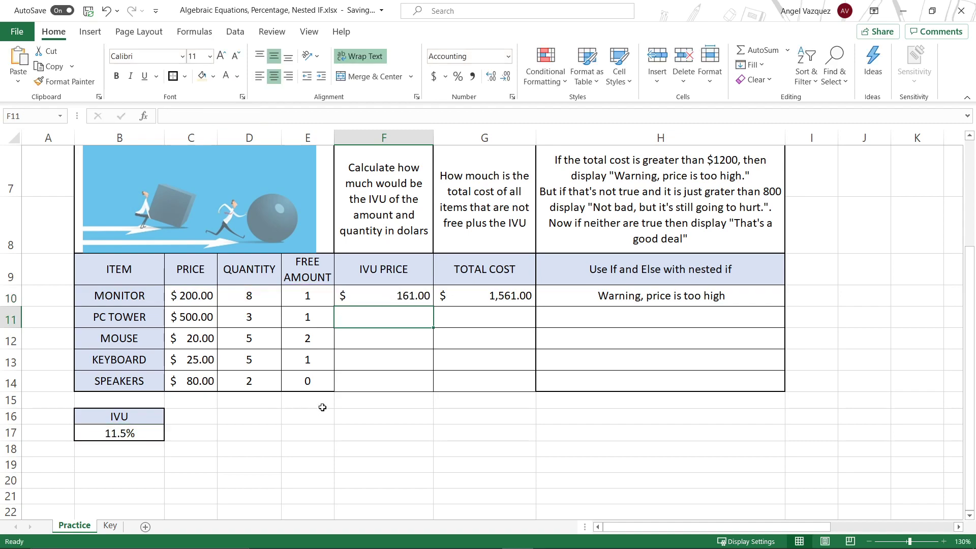
Step: Fill the IVU price formula from F10 down to F14 and check the cell references in the F11 and F14 copies
click(387, 292)
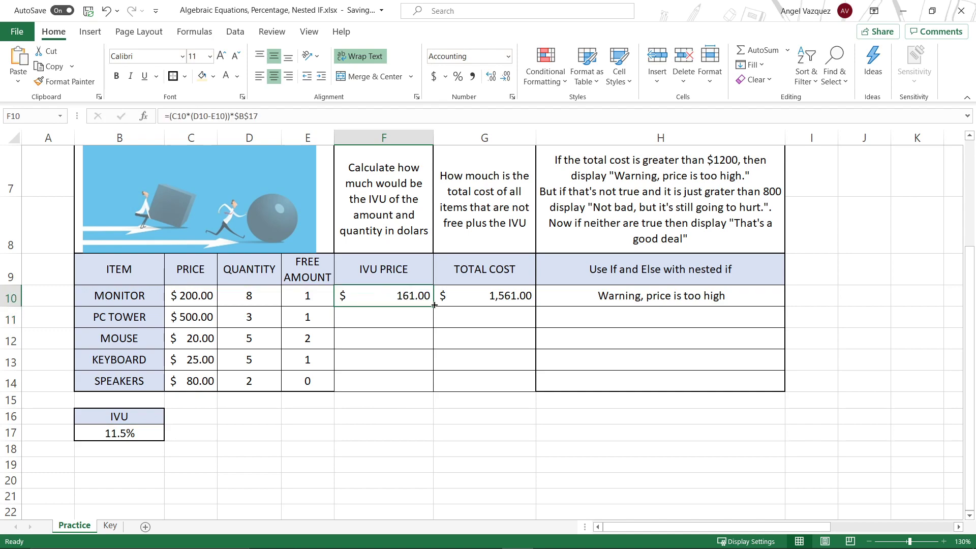
drag(433, 307, 435, 384)
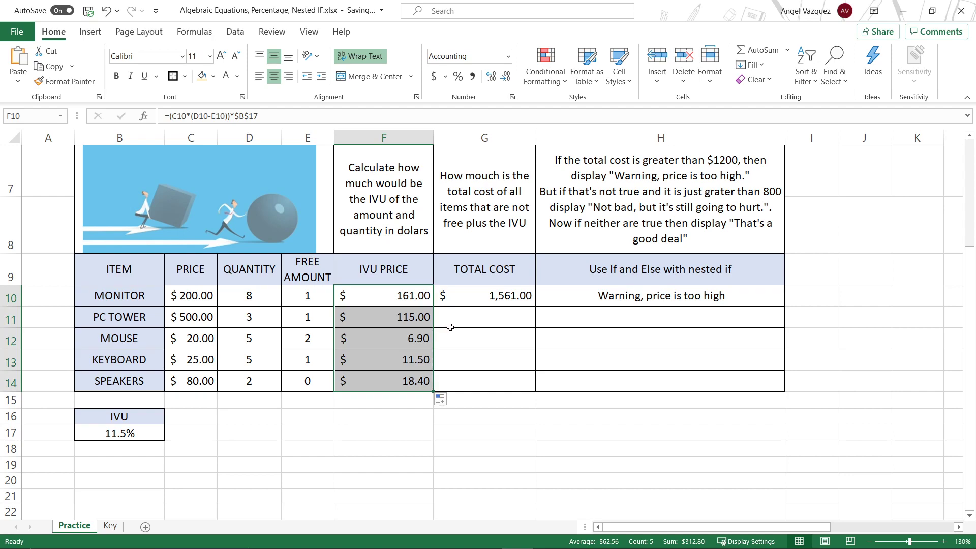
double_click(418, 320)
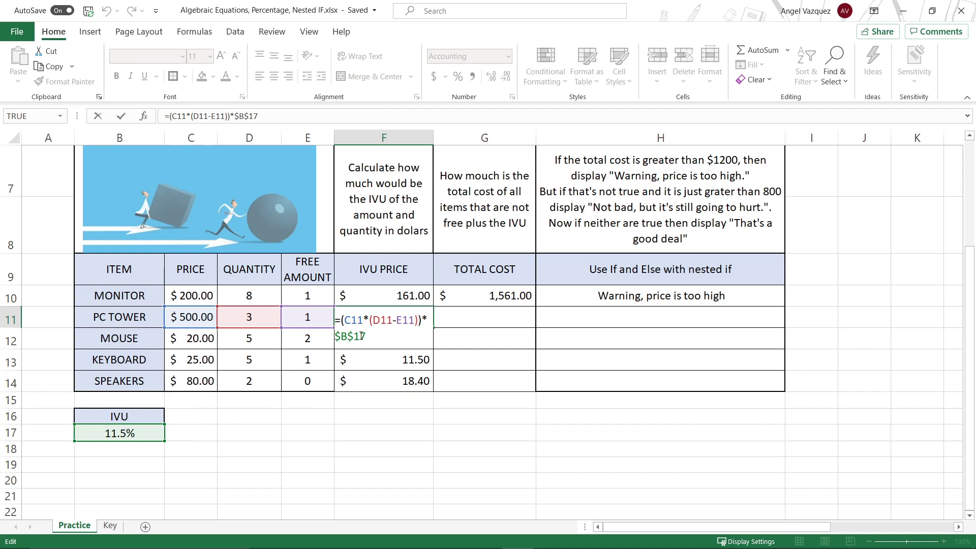
key(Return)
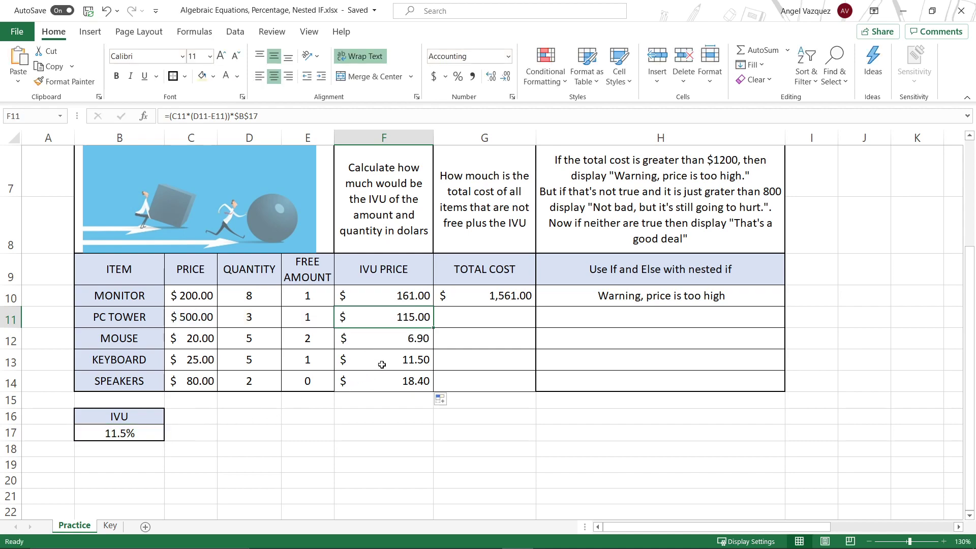
key(ctrl+Up)
double_click(386, 380)
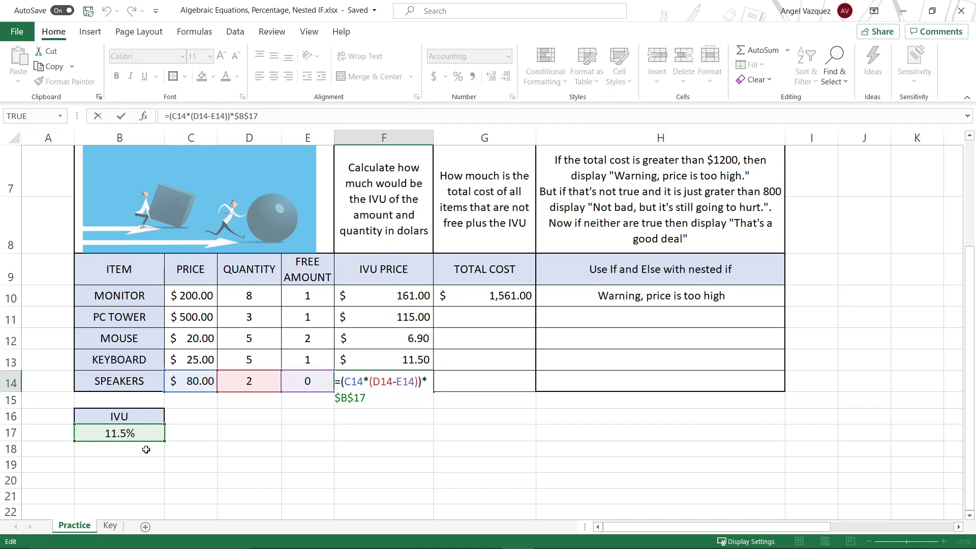
key(Escape)
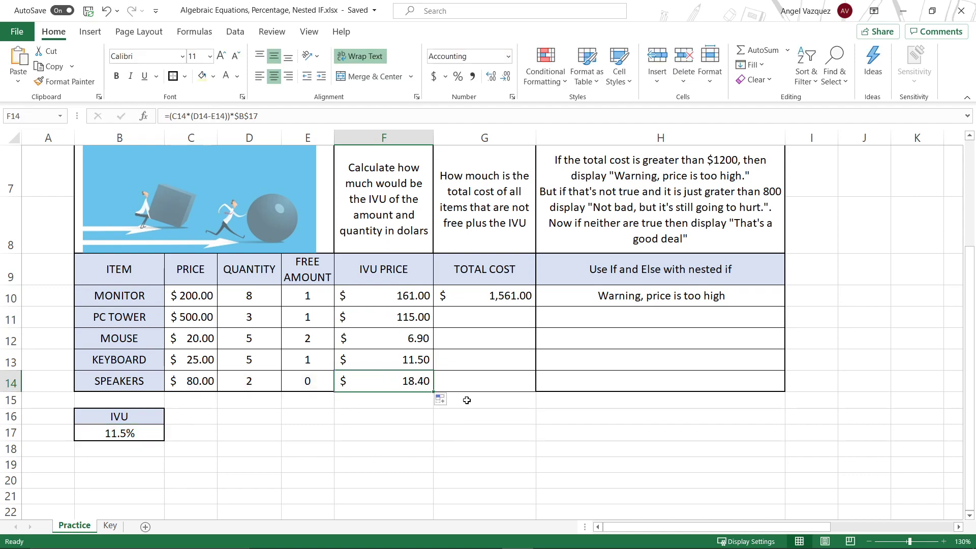
Step: Fill the total cost formula in G10 and the nested IF formula in H10 down to the speakers in row 14
drag(508, 284, 528, 384)
click(510, 297)
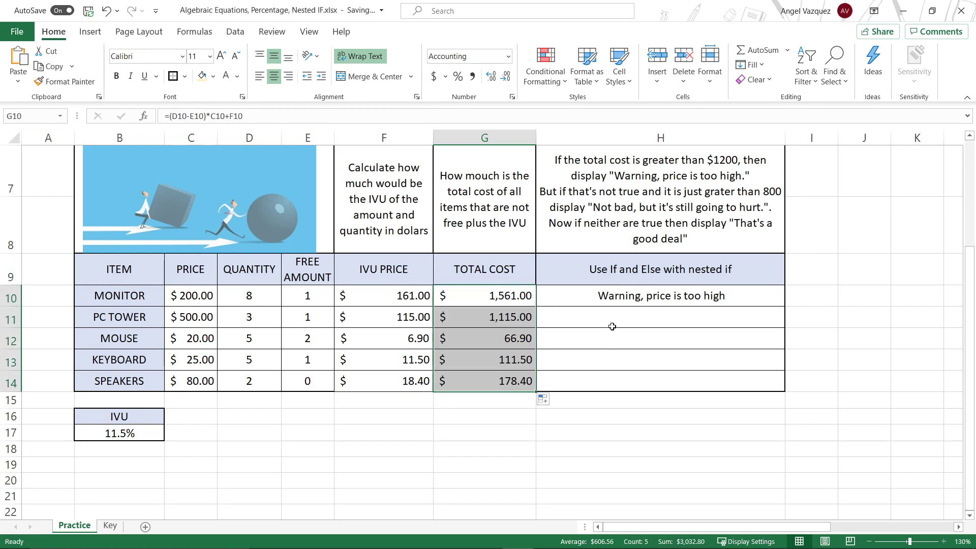
click(622, 306)
drag(784, 306, 779, 381)
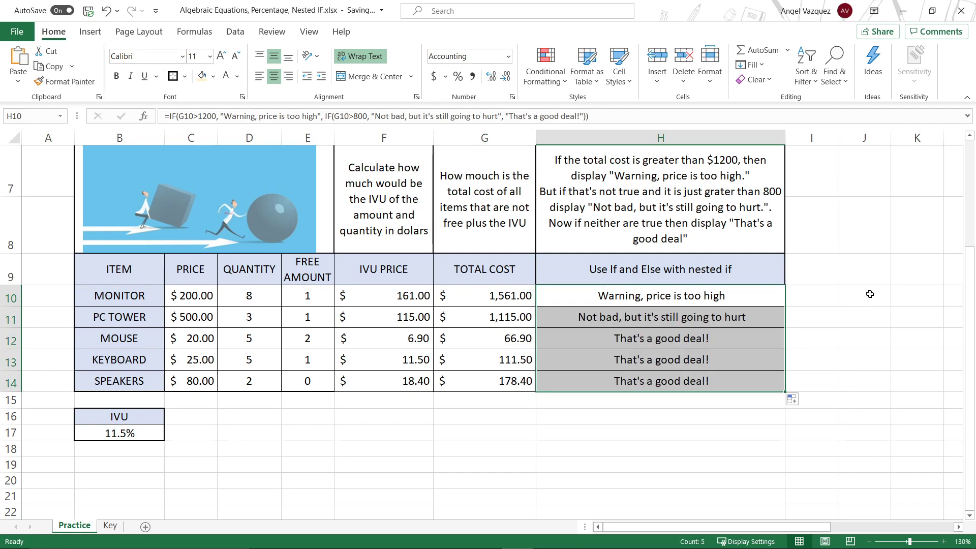
Step: Undo the fills of the nested IF, total cost and IVU price formulas in rows 11 to 14
key(ctrl+z)
key(ctrl+z)
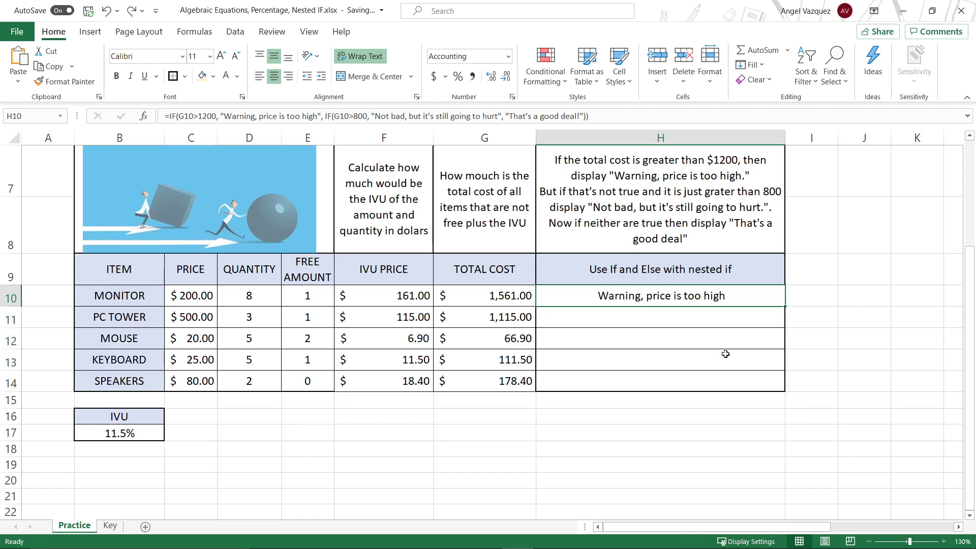
key(ctrl+z)
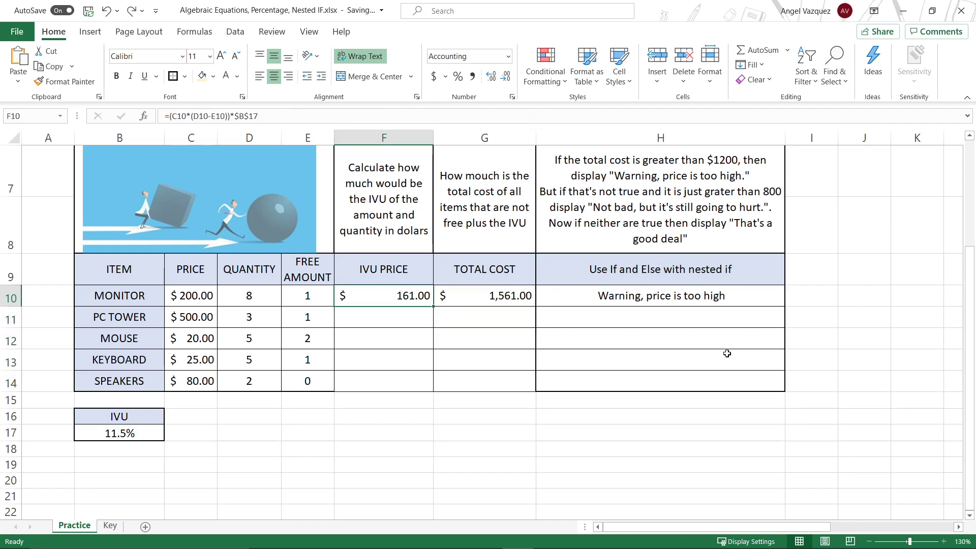
scroll(720, 358, up, 2)
scroll(721, 358, right, 3)
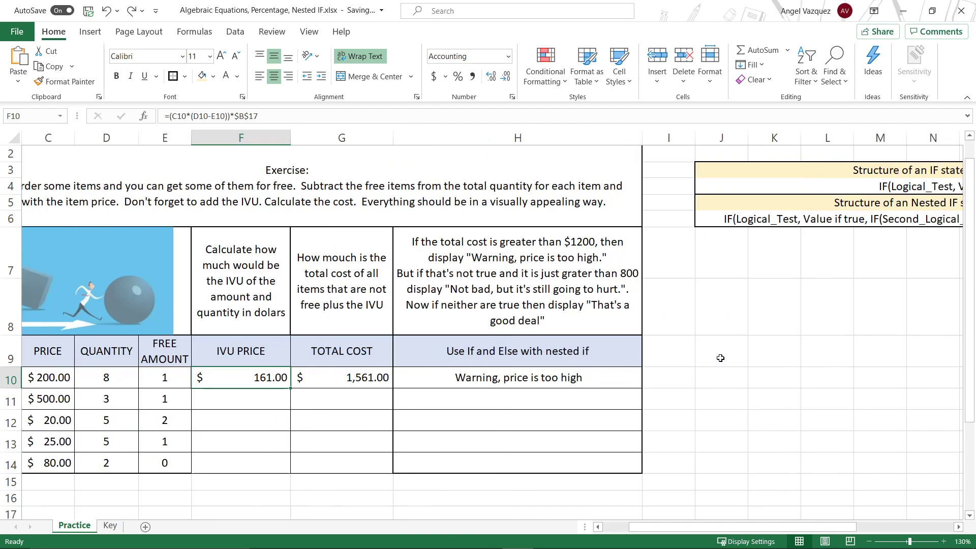
scroll(720, 358, left, 3)
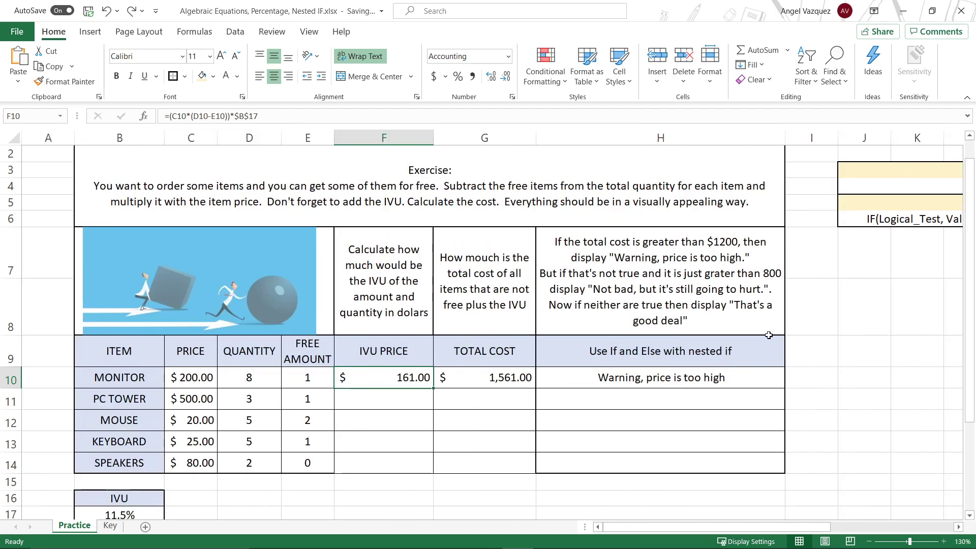
scroll(769, 335, right, 3)
scroll(769, 335, left, 3)
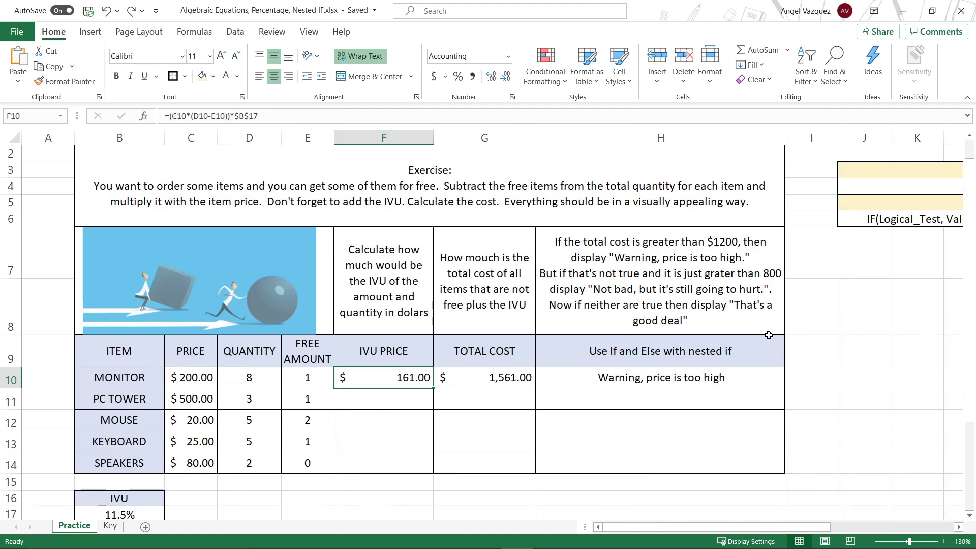
scroll(769, 335, up, 1)
scroll(769, 335, down, 1)
scroll(769, 335, down, 2)
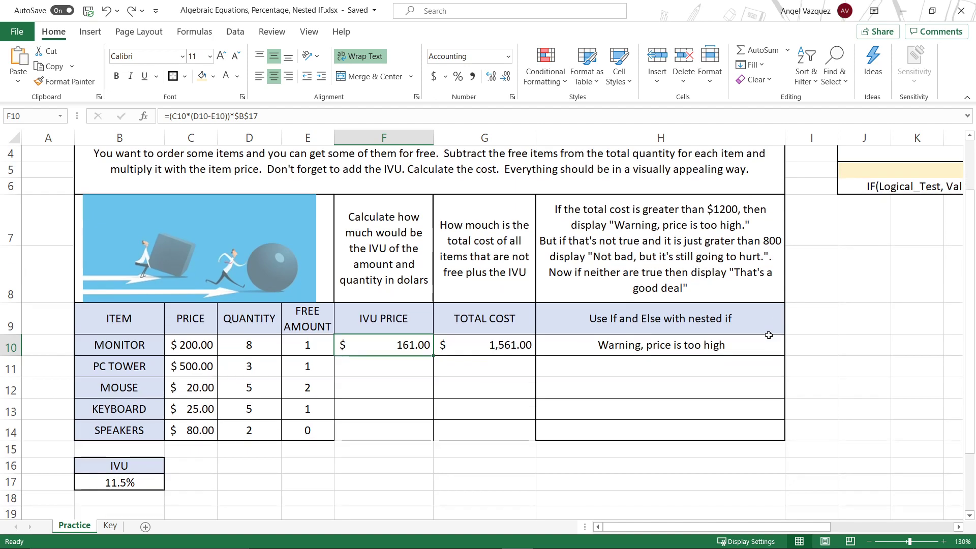